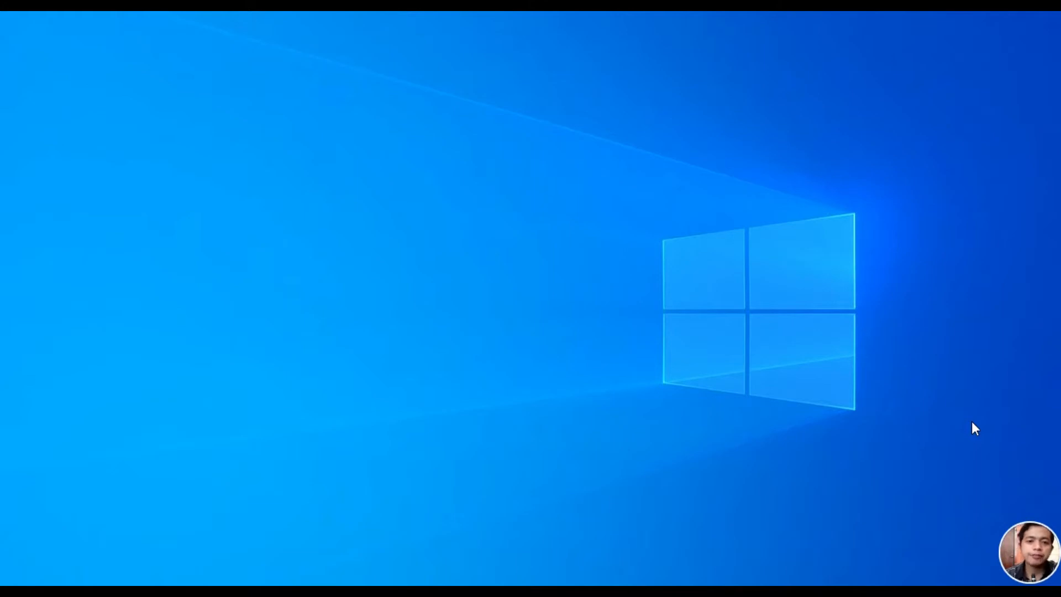
Step: Refresh the desktop, then download the VirtualBox 6.1.12 Windows hosts installer from virtualbox.org
{"action": "right_click", "coordinate": [390, 122]}
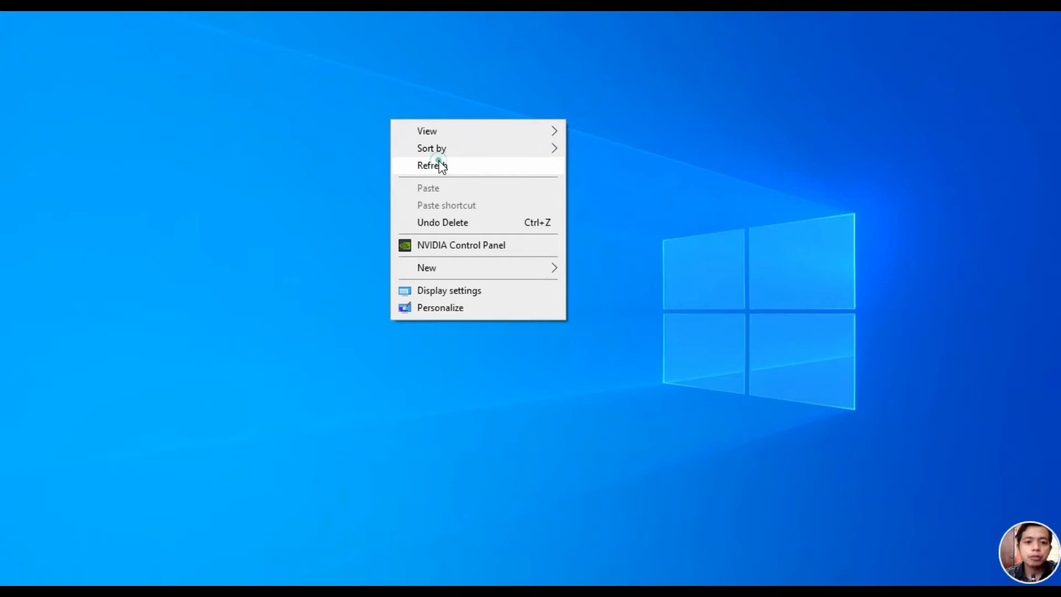
{"action": "left_click", "coordinate": [439, 165]}
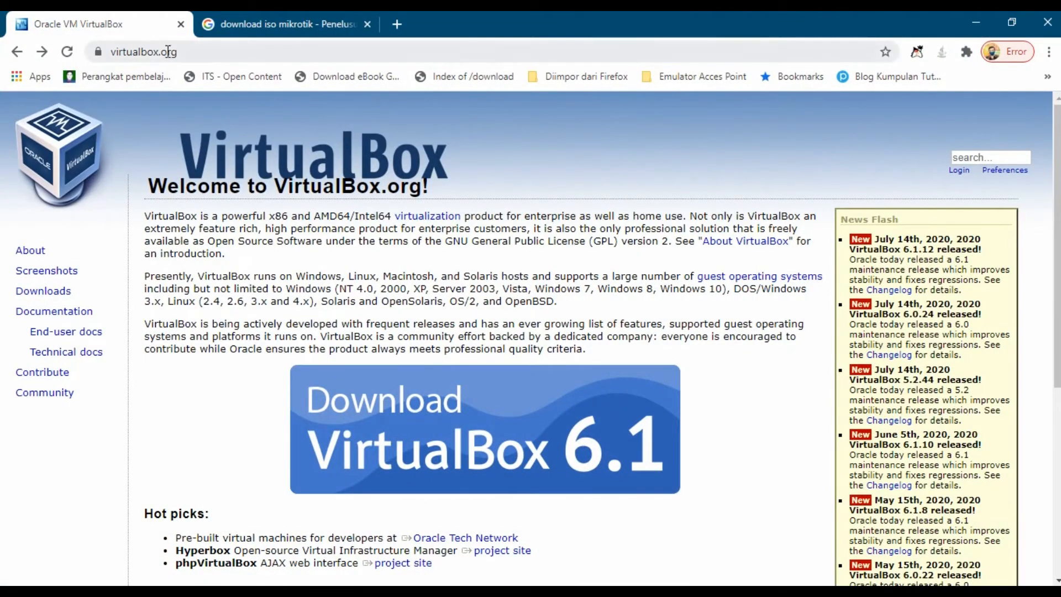
{"action": "left_click", "coordinate": [168, 53]}
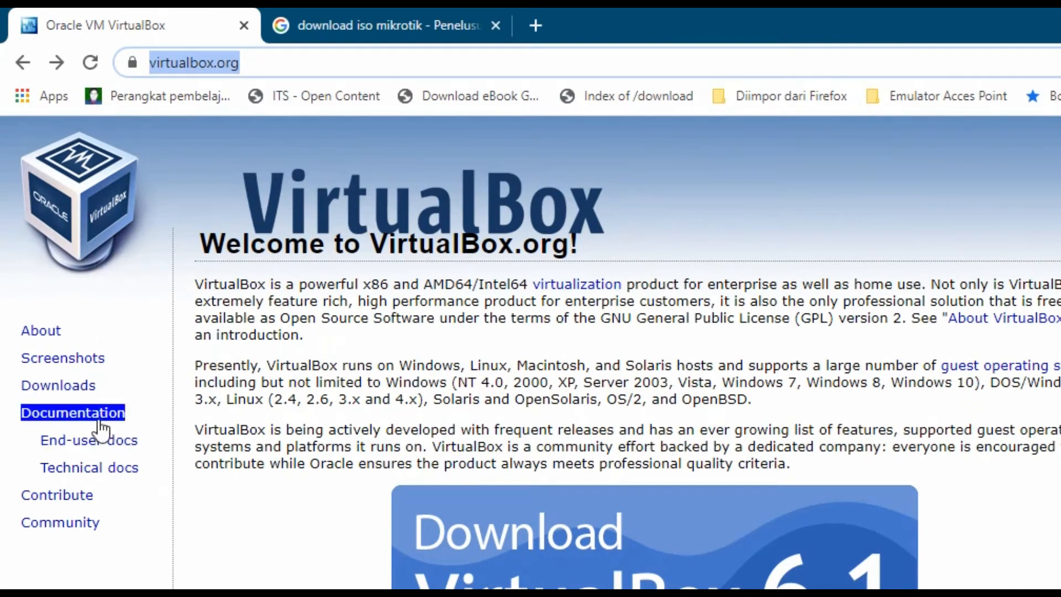
{"action": "left_click", "coordinate": [83, 385]}
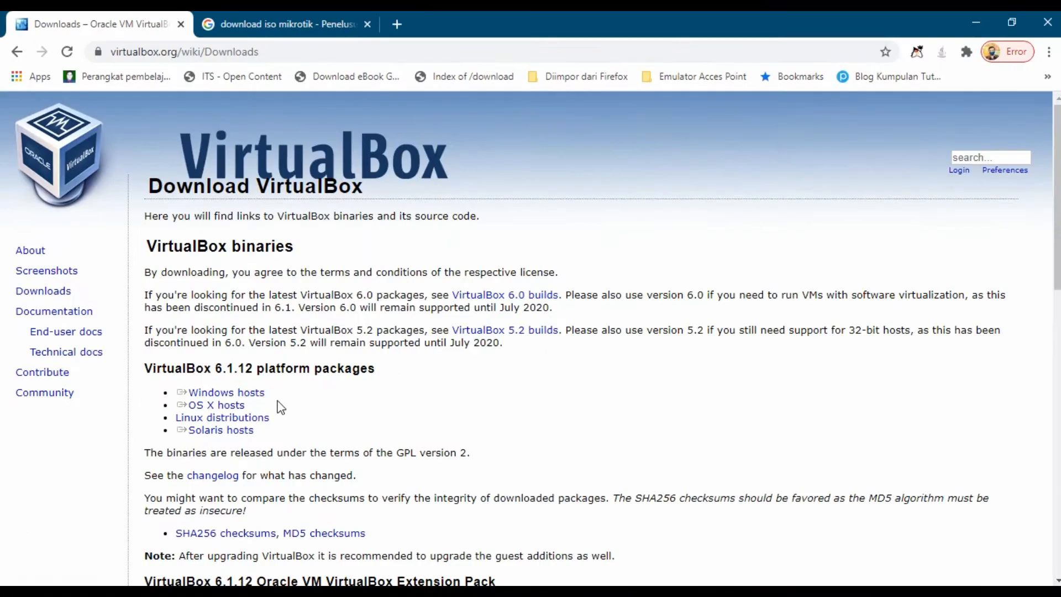
{"action": "left_click", "coordinate": [248, 395]}
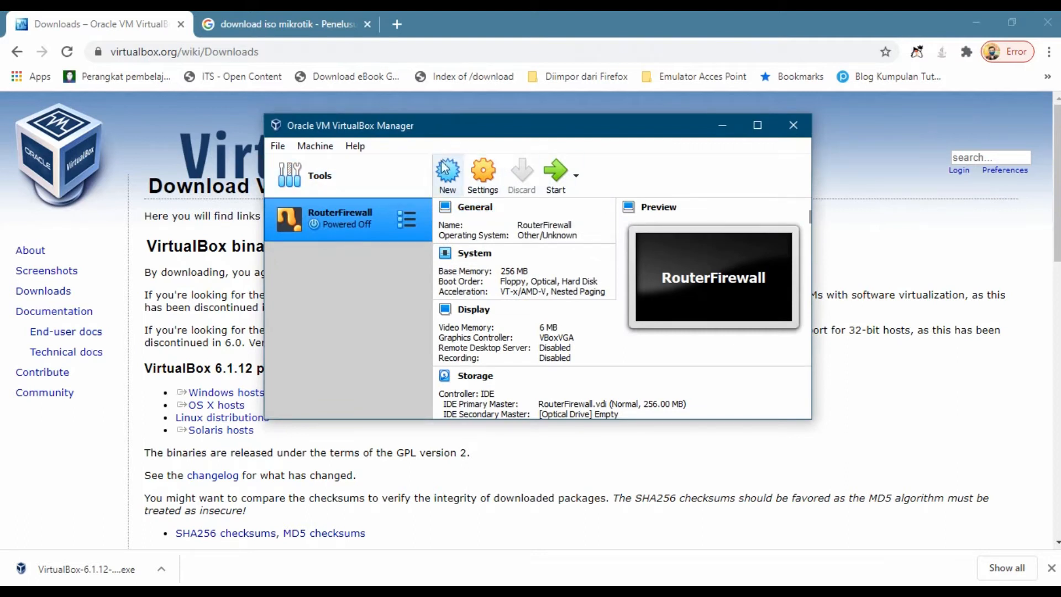
Step: Check that About VirtualBox shows version 6.1.12, then close it and the VirtualBox Manager
{"action": "left_click", "coordinate": [355, 146]}
{"action": "left_click", "coordinate": [403, 257]}
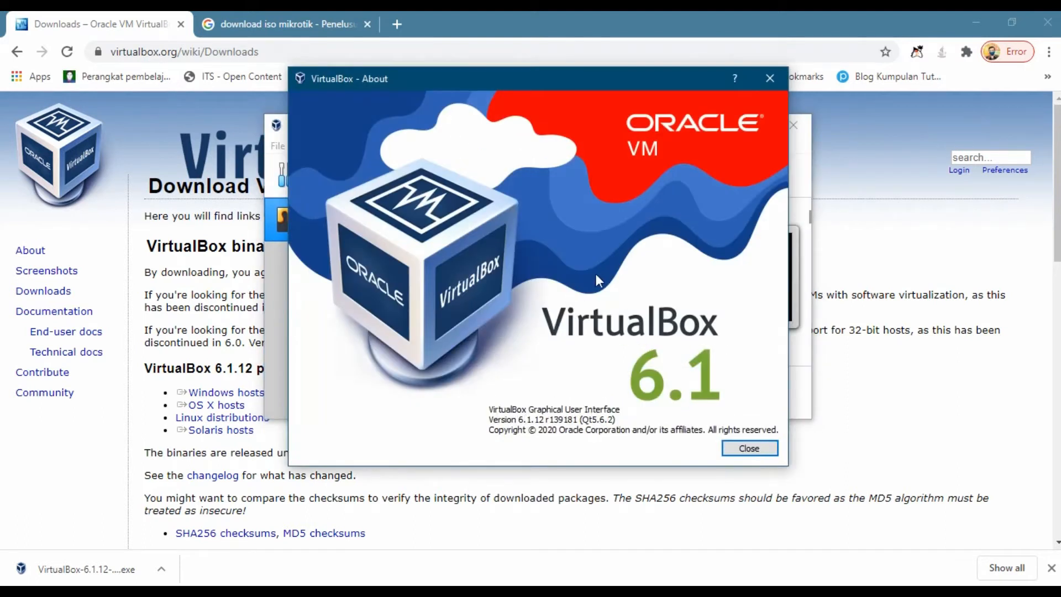
{"action": "left_click", "coordinate": [770, 78]}
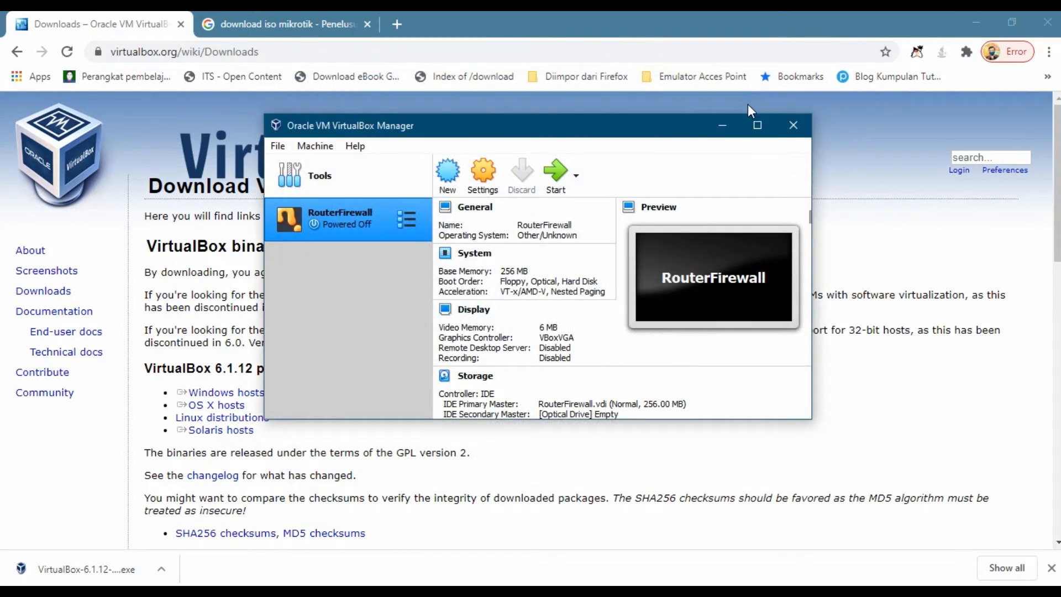
{"action": "left_click", "coordinate": [793, 126]}
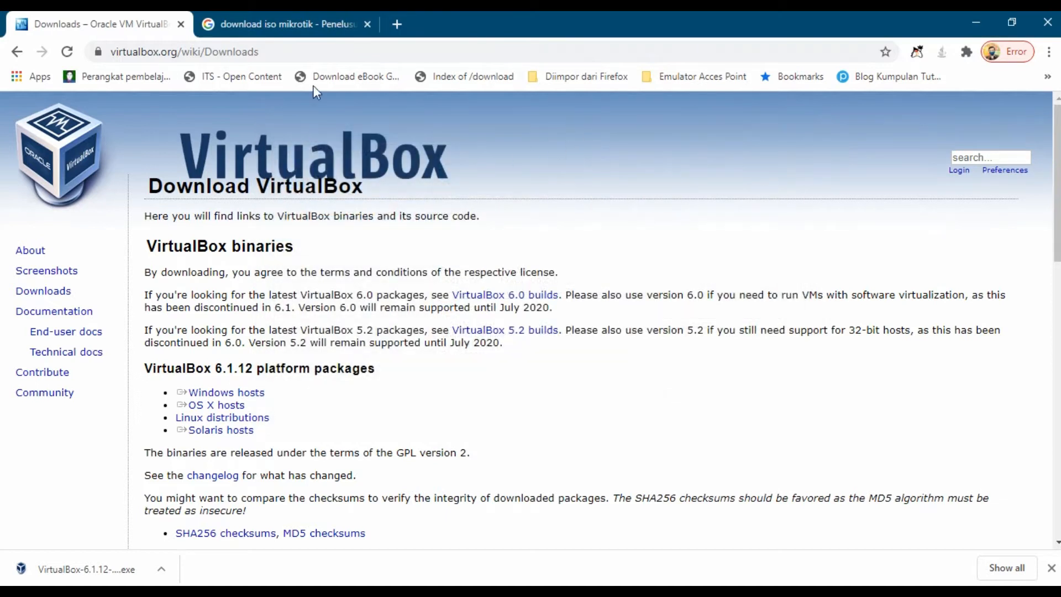
Step: From the 'download iso mikrotik' results, open the routeros.co.id mikrotik-6.33.iso result
{"action": "left_click", "coordinate": [311, 27]}
{"action": "left_click_drag", "start_coordinate": [294, 126], "coordinate": [140, 127]}
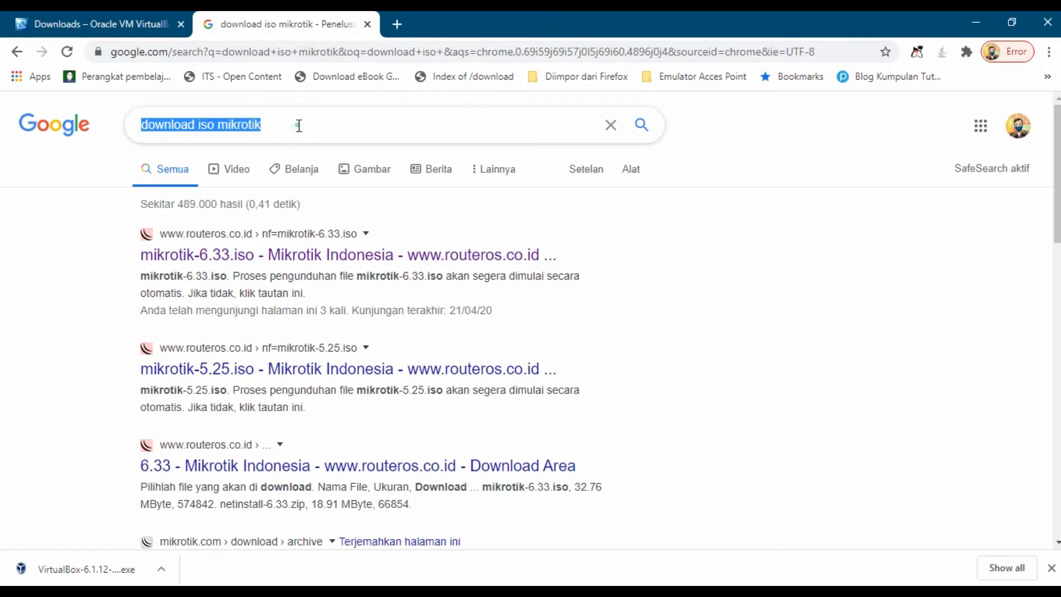
{"action": "left_click", "coordinate": [299, 126]}
{"action": "left_click", "coordinate": [966, 296]}
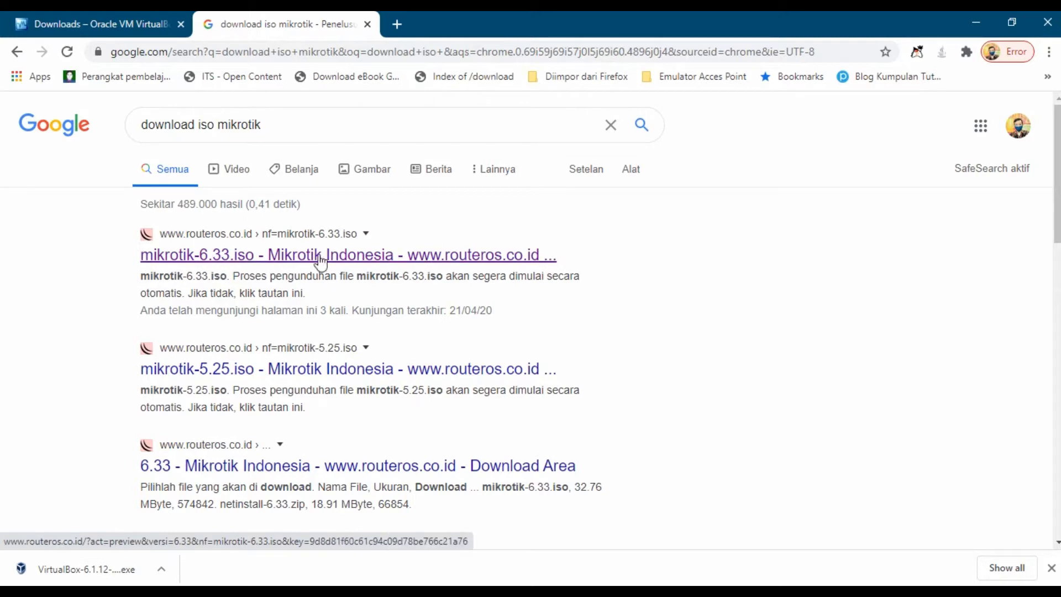
{"action": "left_click", "coordinate": [299, 259]}
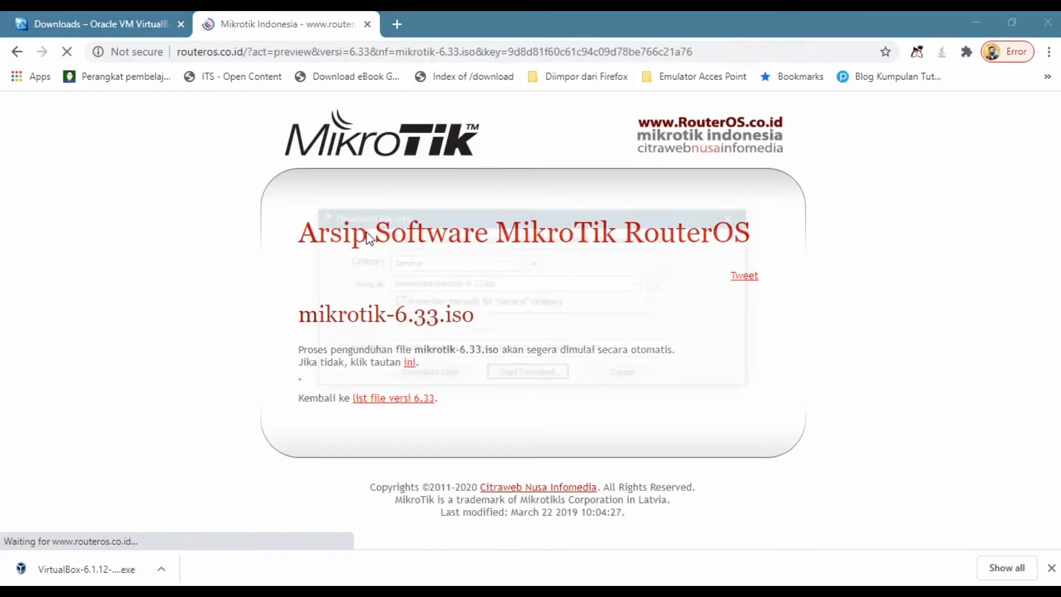
Step: Start the 32.76 MB mikrotik-6.33.iso download and decline the Chrome integration message
{"action": "left_click_drag", "start_coordinate": [580, 217], "coordinate": [572, 188]}
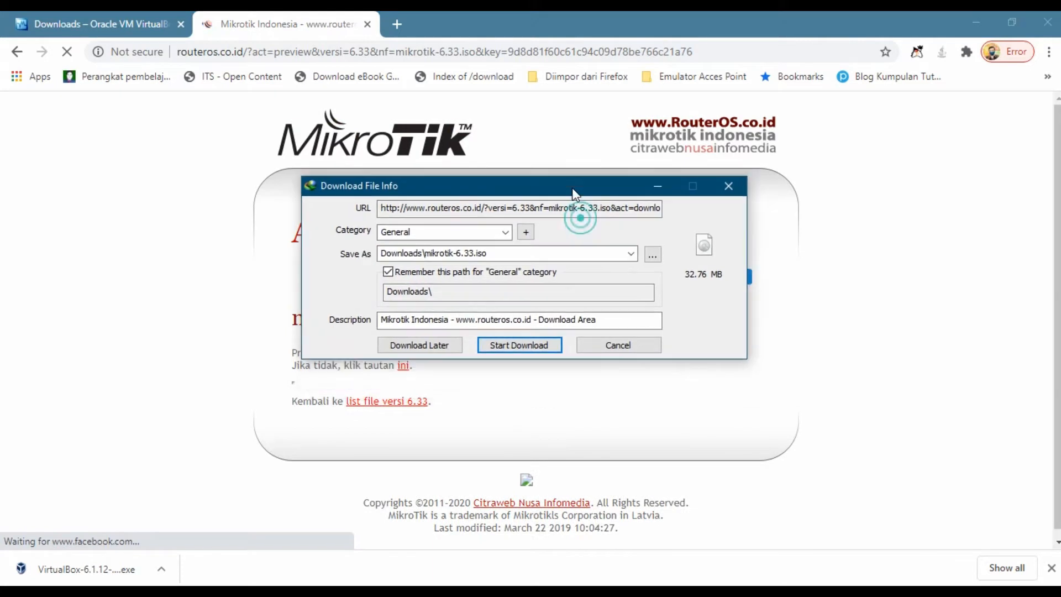
{"action": "left_click", "coordinate": [530, 345]}
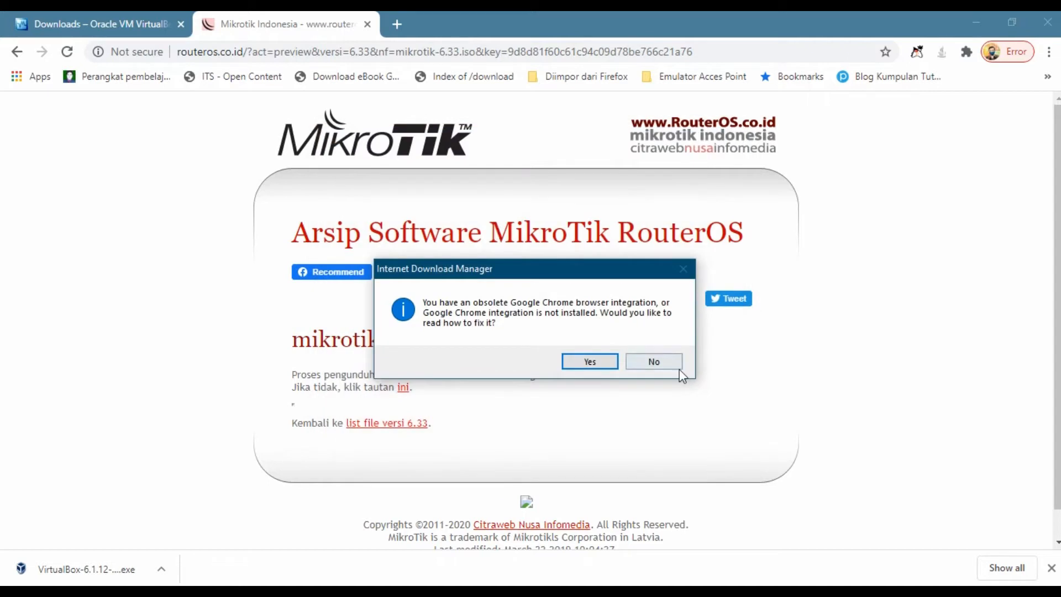
{"action": "left_click", "coordinate": [665, 360]}
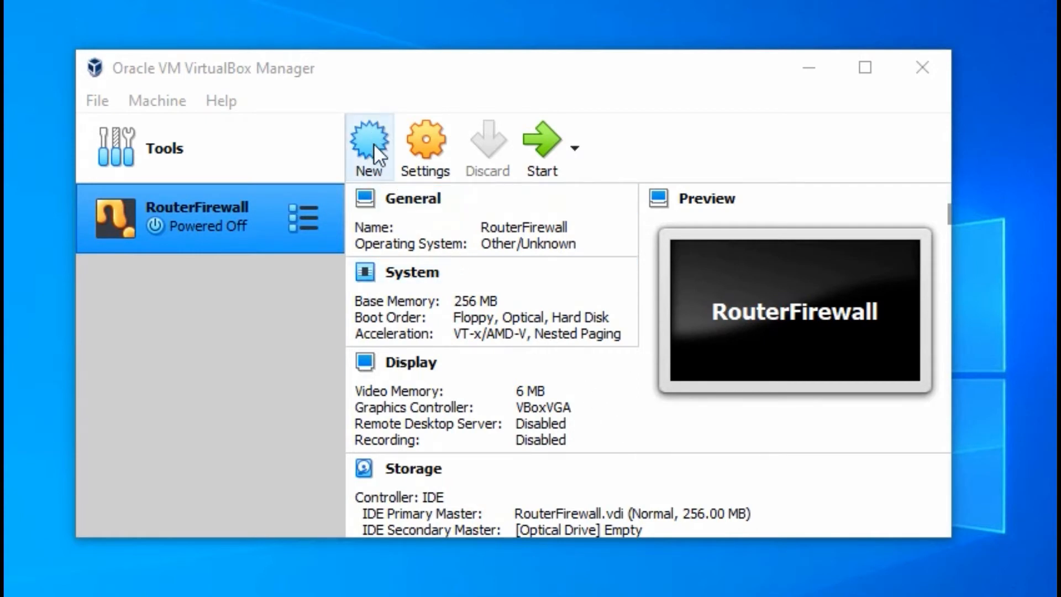
Step: Name the new VM ROSMikrotik with type Other and version Other/Unknown
{"action": "left_click", "coordinate": [359, 142]}
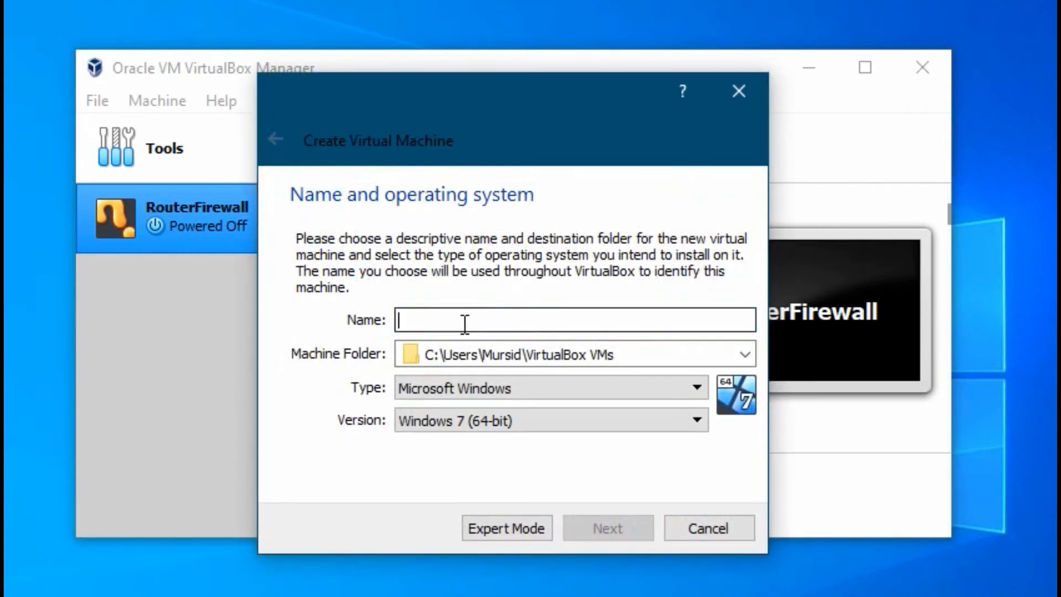
{"action": "type", "text": "ROS"}
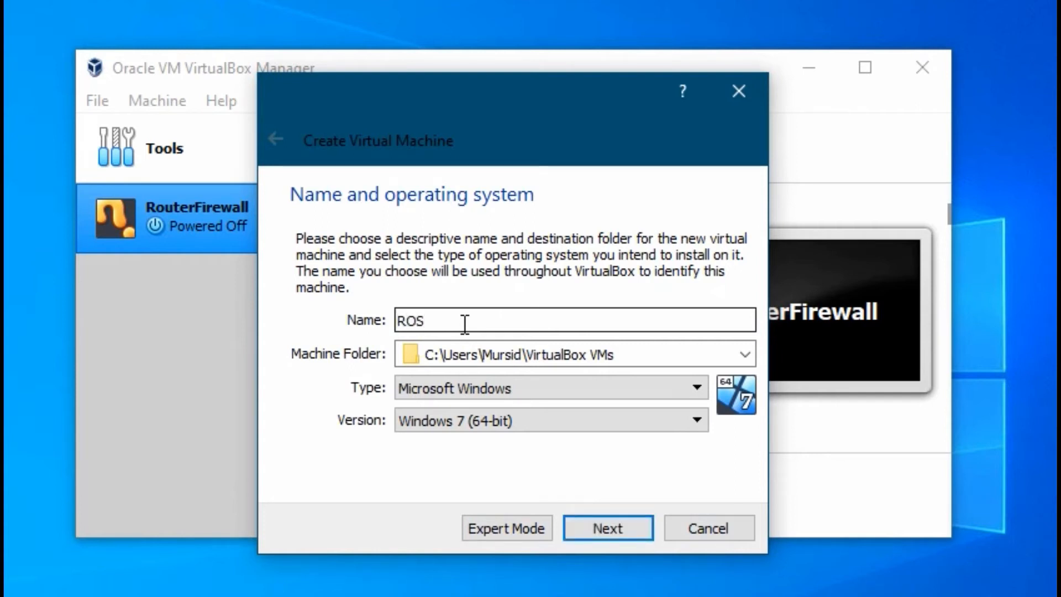
{"action": "type", "text": "Mikrotik"}
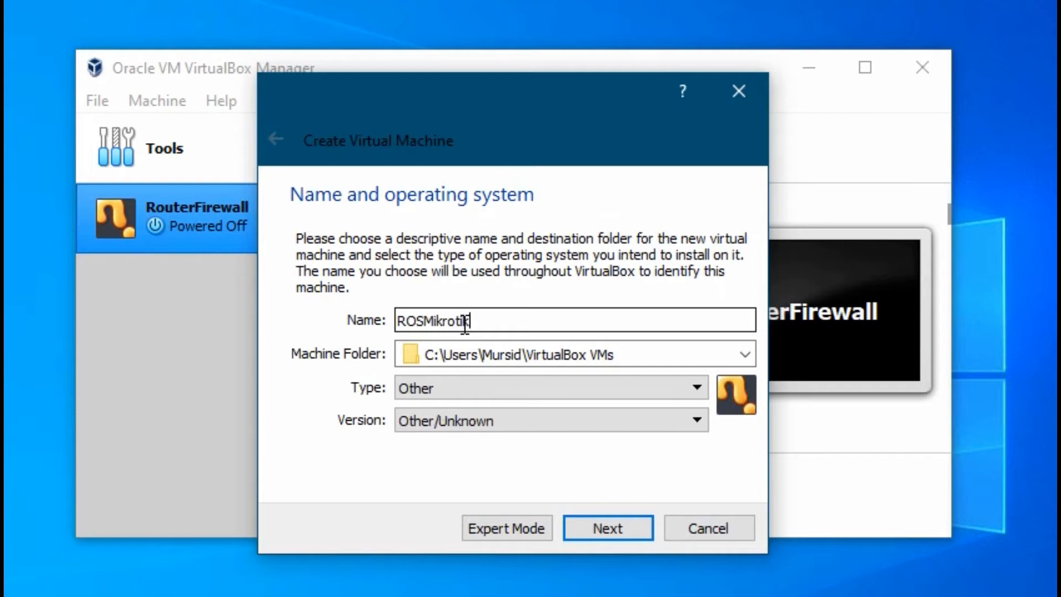
{"action": "left_click", "coordinate": [623, 353]}
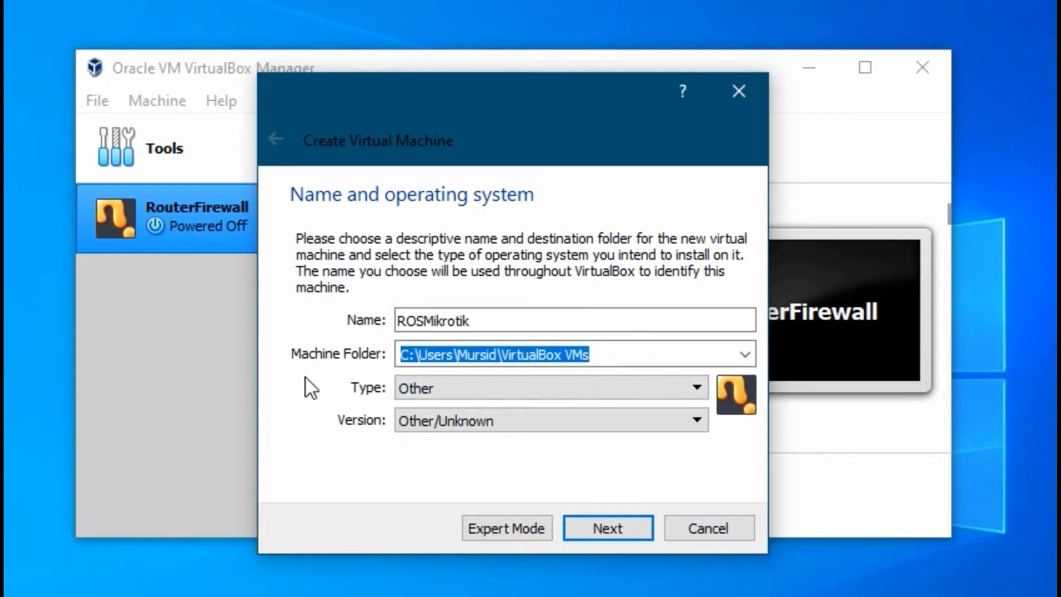
{"action": "left_click", "coordinate": [450, 388]}
{"action": "left_click", "coordinate": [450, 387]}
{"action": "left_click", "coordinate": [449, 386]}
{"action": "left_click", "coordinate": [450, 388]}
{"action": "left_click", "coordinate": [463, 420]}
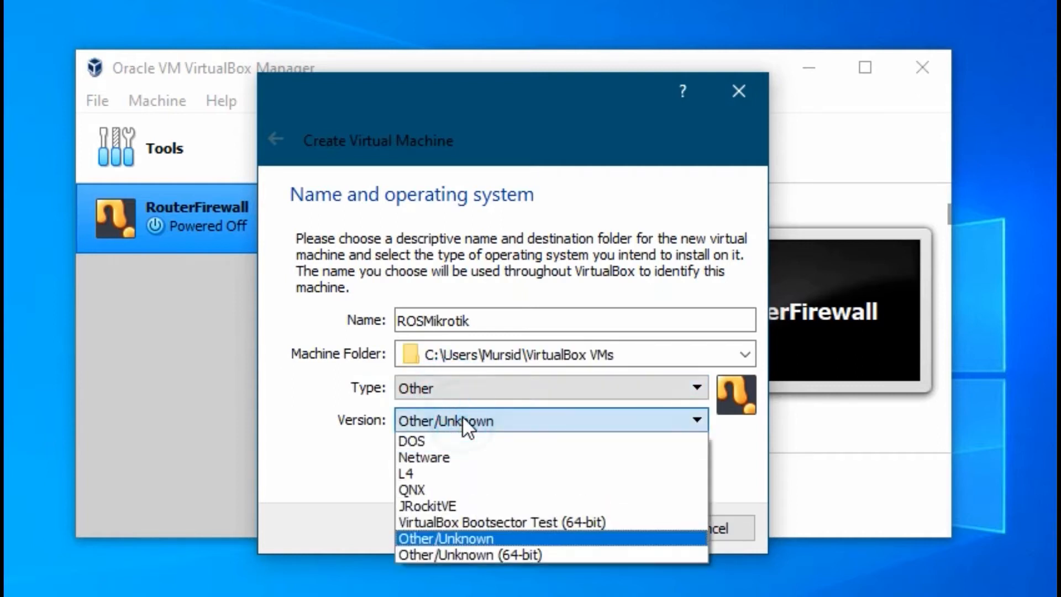
{"action": "left_click", "coordinate": [463, 420]}
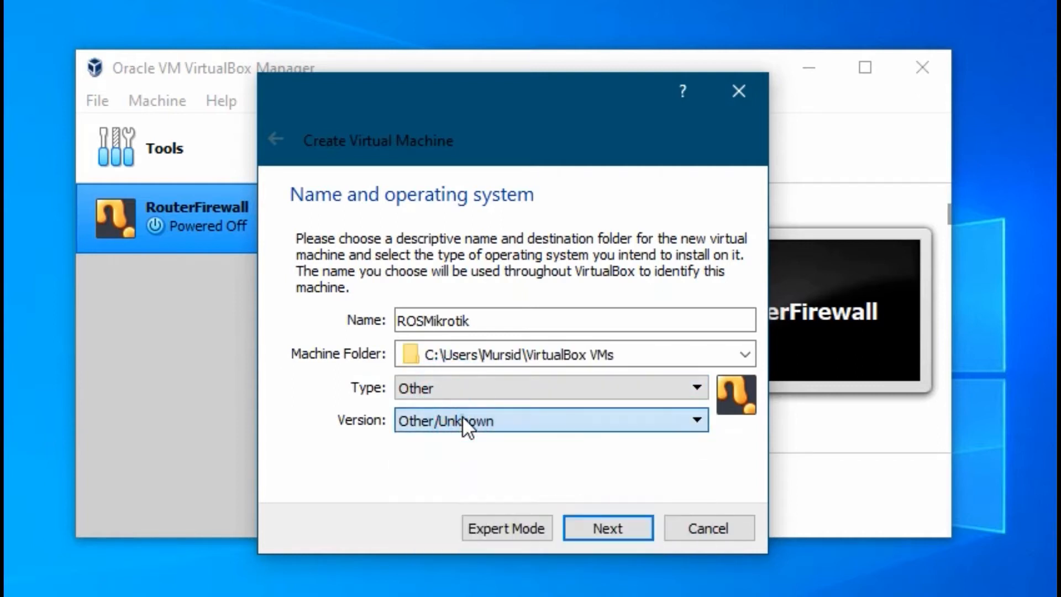
Step: Set the VM's memory size to 256 MB
{"action": "left_click", "coordinate": [618, 529]}
{"action": "double_click", "coordinate": [683, 324]}
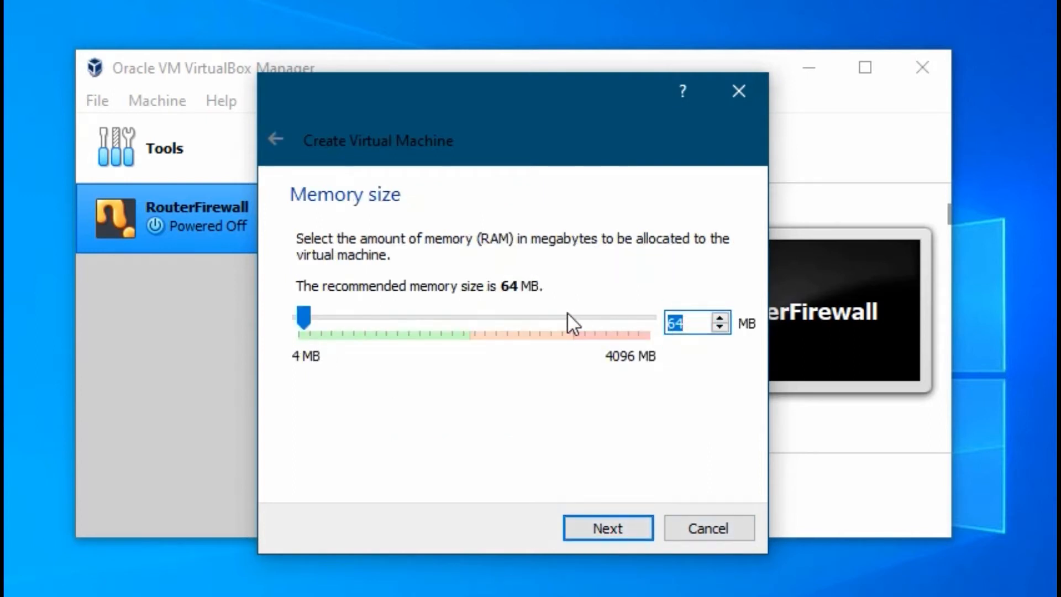
{"action": "type", "text": "256"}
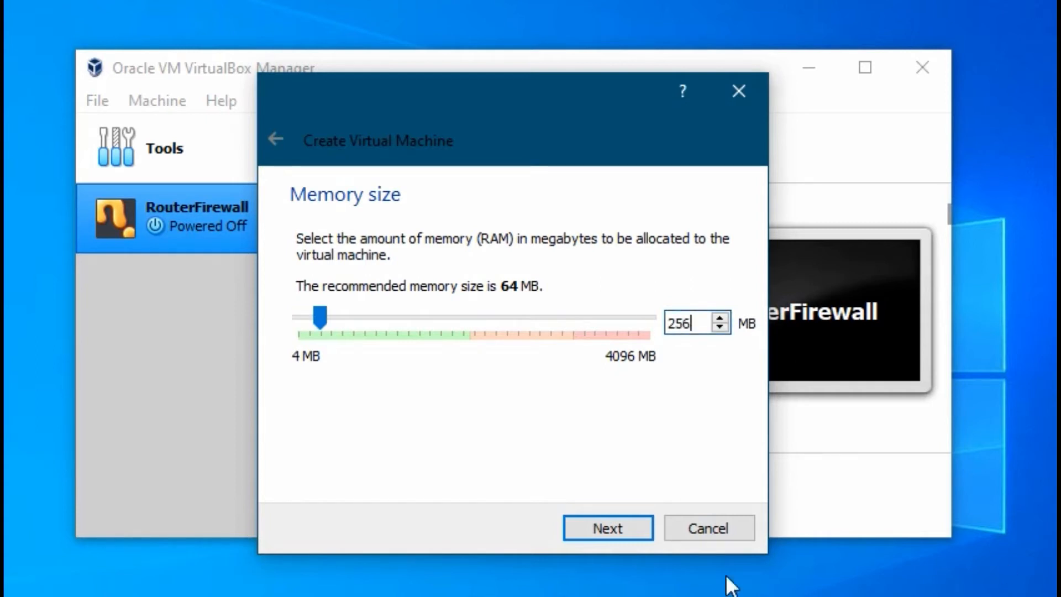
{"action": "left_click", "coordinate": [597, 526]}
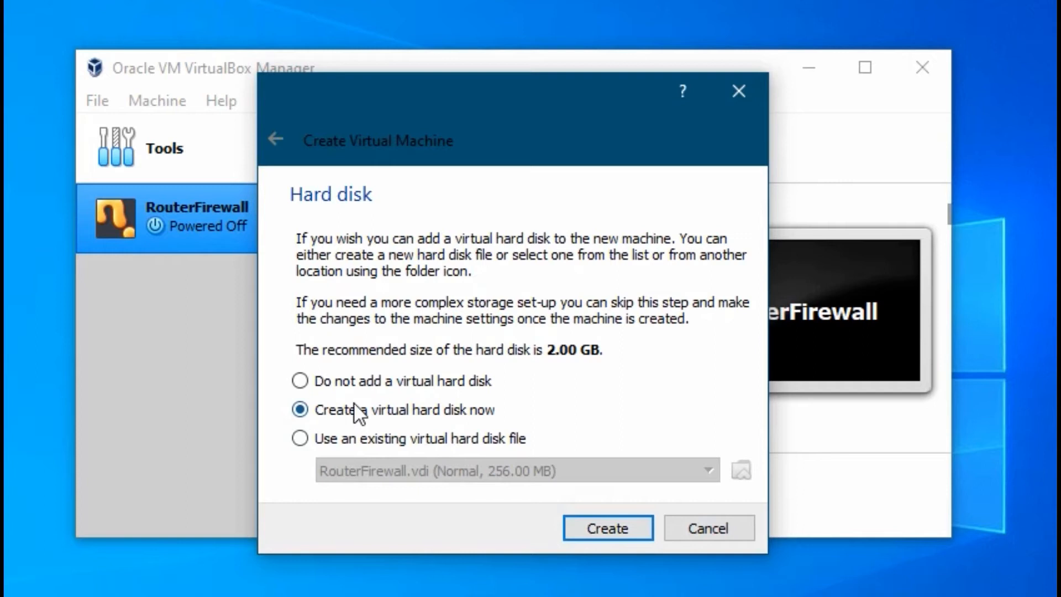
Step: Choose a new dynamically allocated VDI virtual hard disk
{"action": "left_click", "coordinate": [602, 526]}
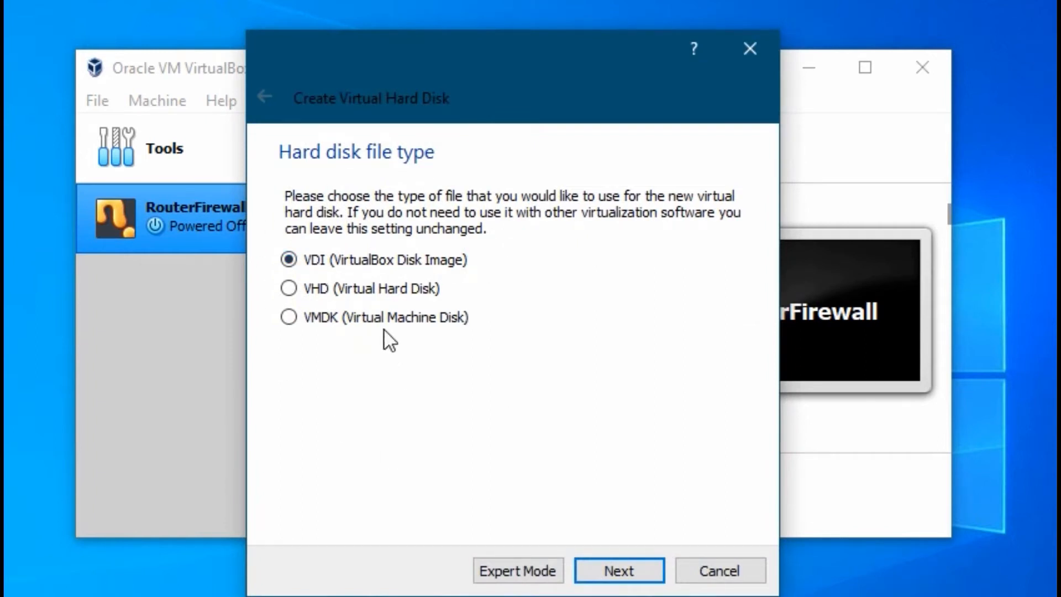
{"action": "left_click", "coordinate": [635, 569]}
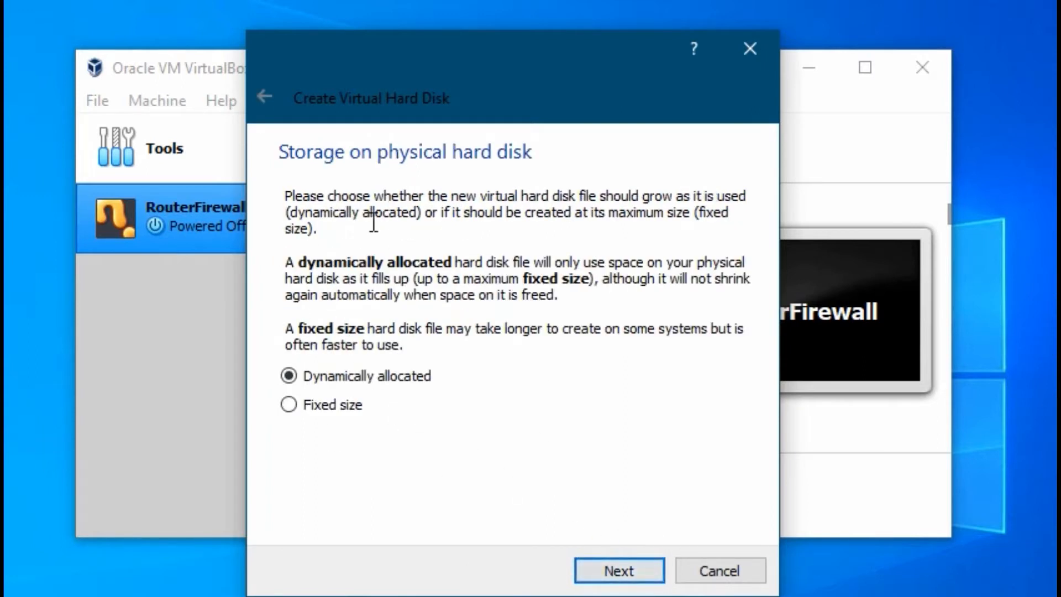
{"action": "left_click", "coordinate": [629, 578]}
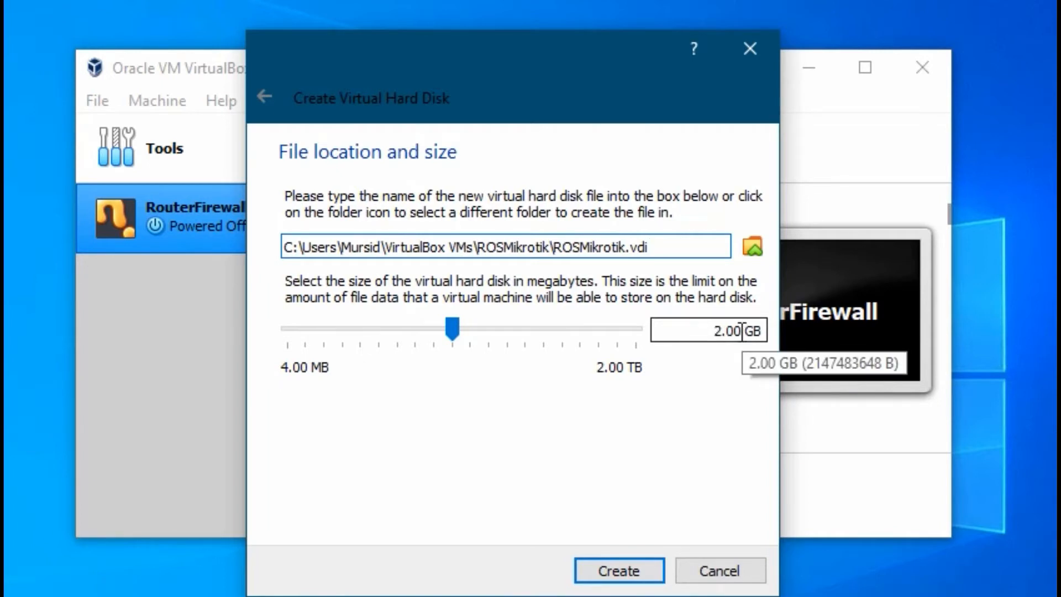
Step: Set the disk size to 512 MB and create the disk
{"action": "left_click_drag", "start_coordinate": [741, 330], "coordinate": [710, 330]}
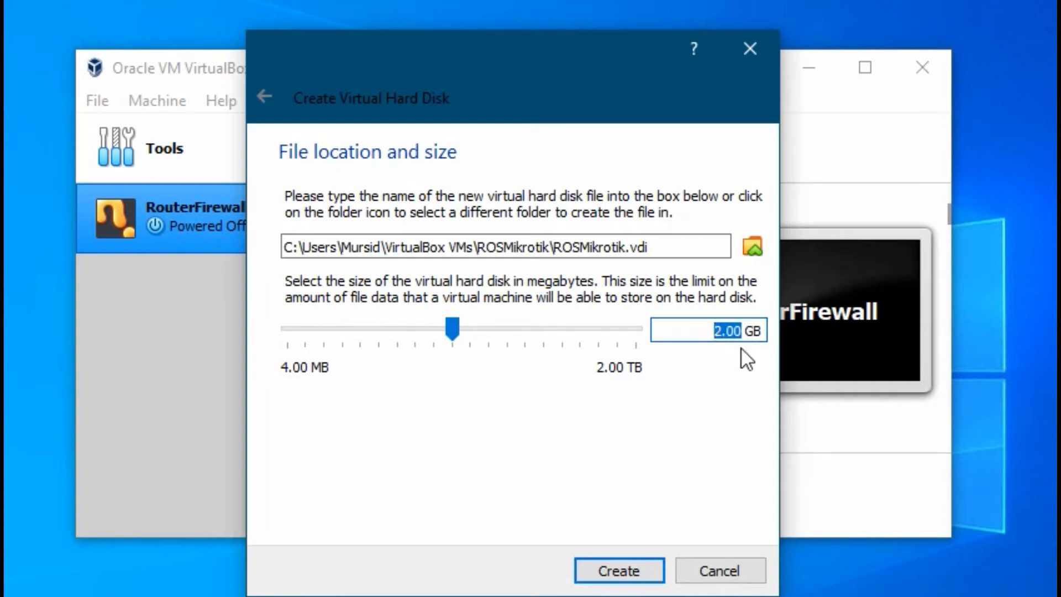
{"action": "left_click_drag", "start_coordinate": [447, 327], "coordinate": [364, 343]}
{"action": "left_click_drag", "start_coordinate": [736, 332], "coordinate": [645, 333]}
{"action": "left_click_drag", "start_coordinate": [742, 331], "coordinate": [664, 330]}
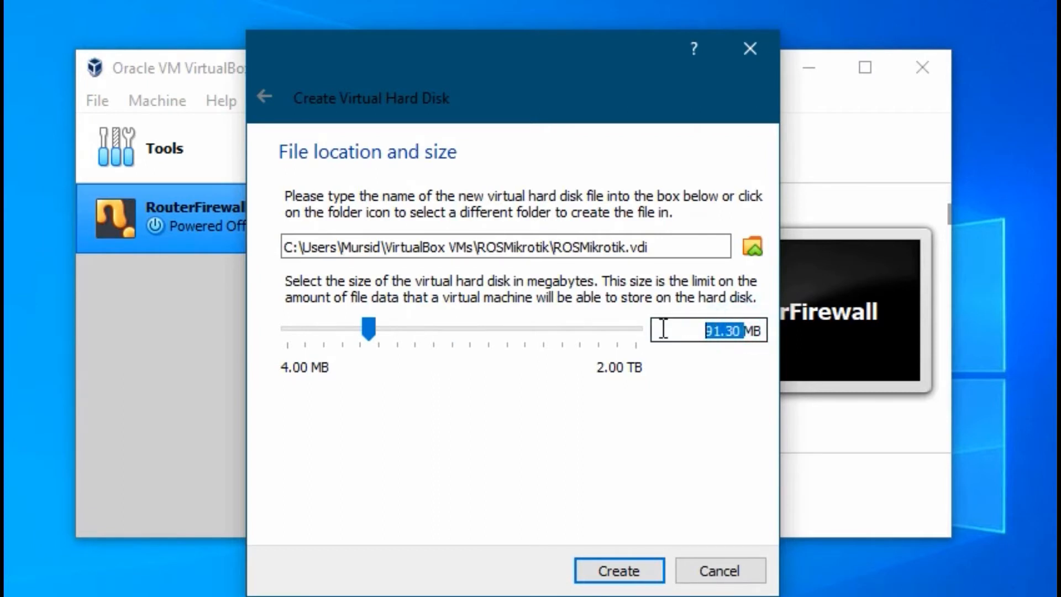
{"action": "type", "text": "512"}
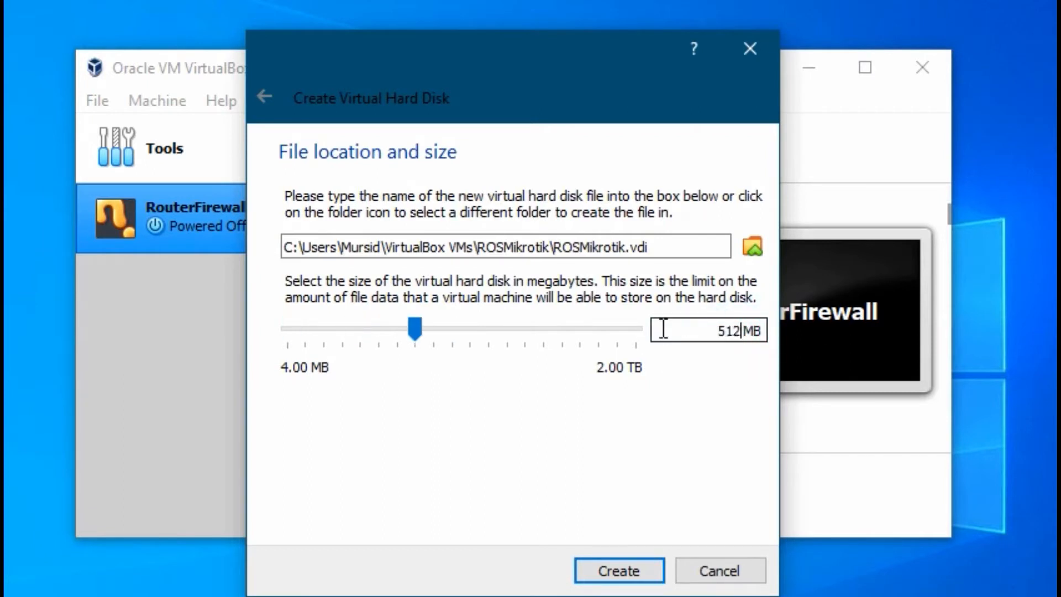
{"action": "left_click_drag", "start_coordinate": [761, 332], "coordinate": [765, 333]}
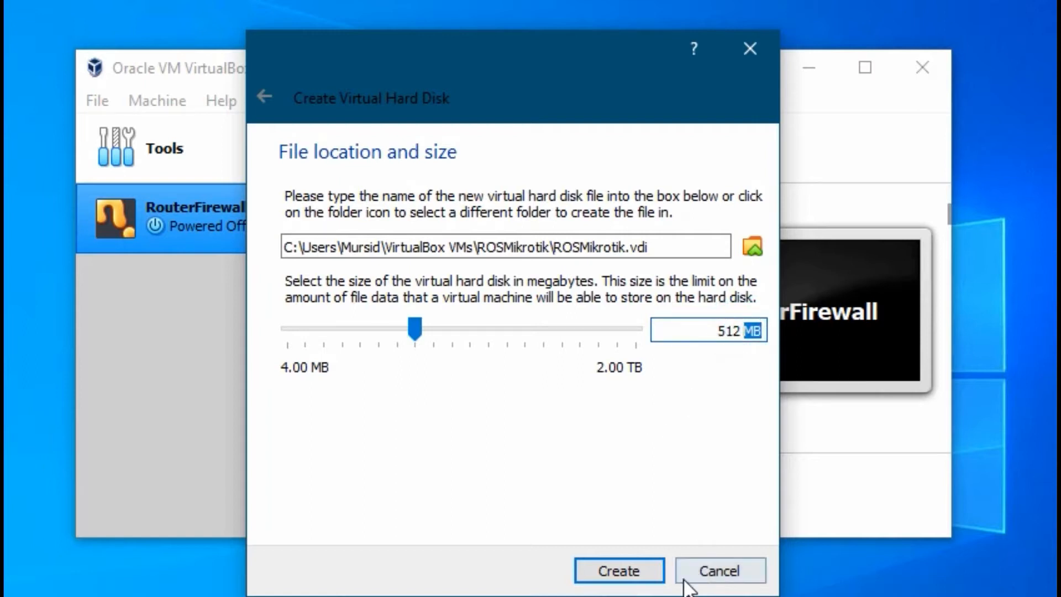
{"action": "left_click", "coordinate": [629, 572]}
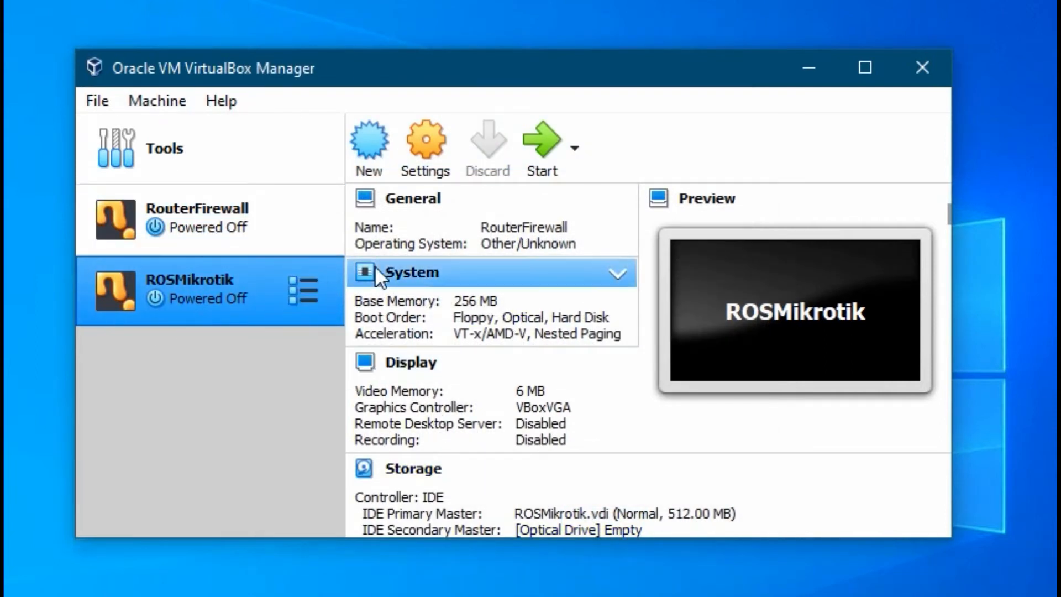
Step: Open ROSMikrotik's settings and review the System, Display, Storage and Audio pages
{"action": "left_click", "coordinate": [421, 144]}
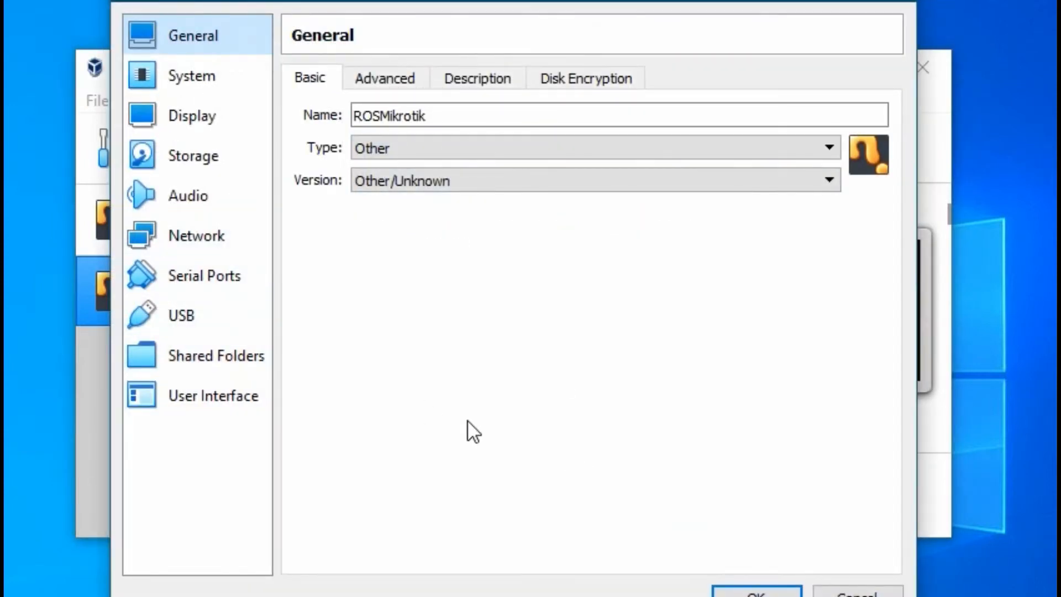
{"action": "left_click", "coordinate": [178, 76]}
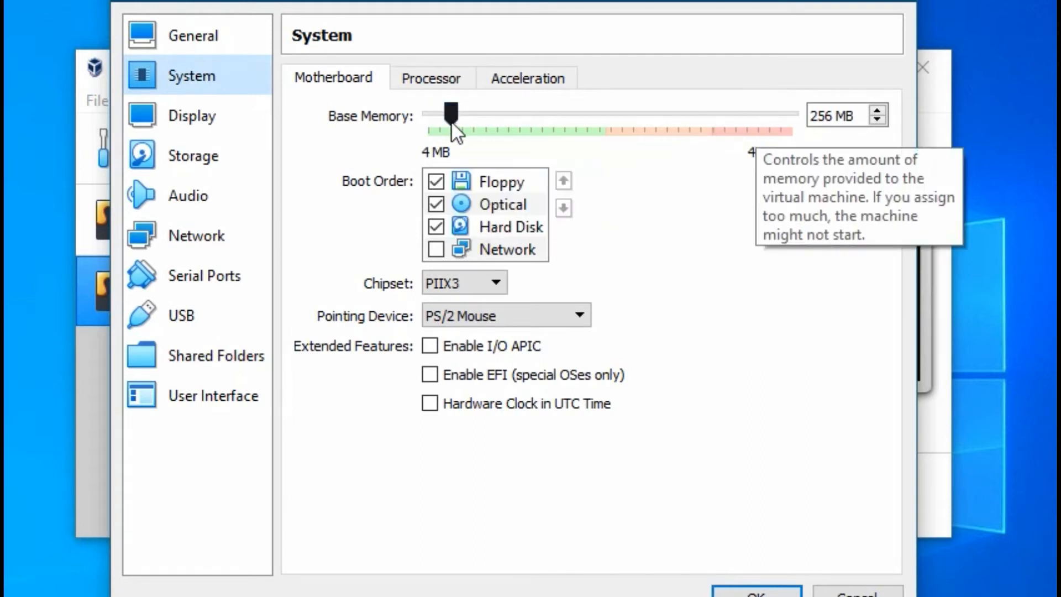
{"action": "left_click", "coordinate": [441, 79]}
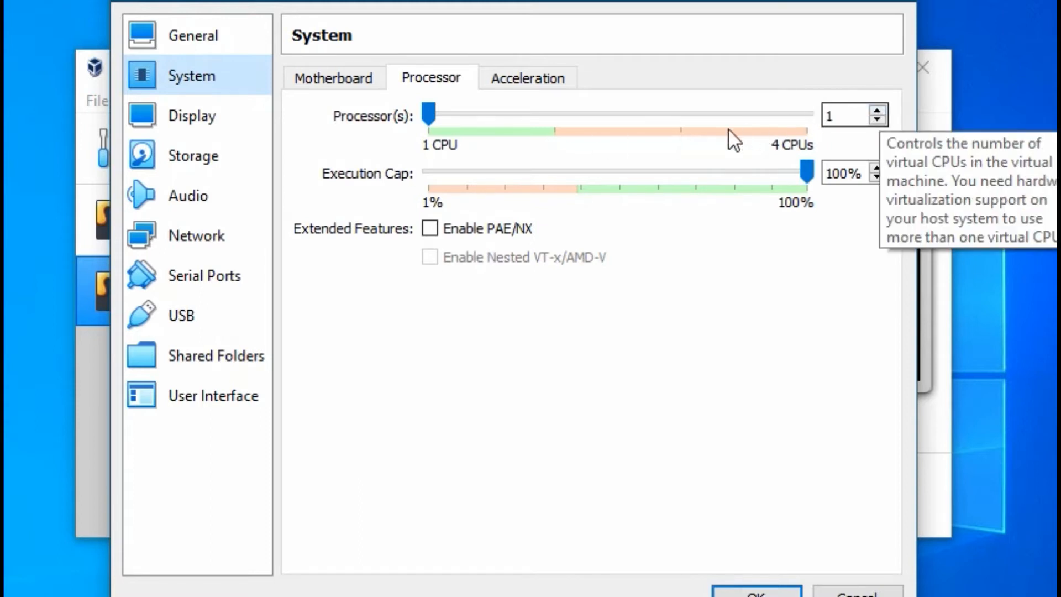
{"action": "left_click", "coordinate": [295, 79]}
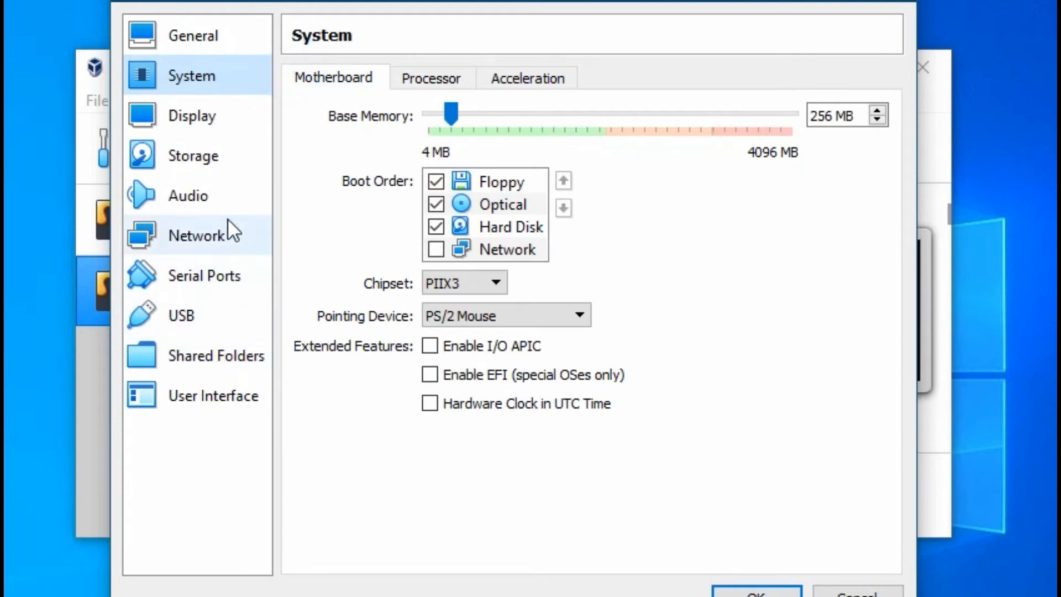
{"action": "left_click", "coordinate": [177, 115]}
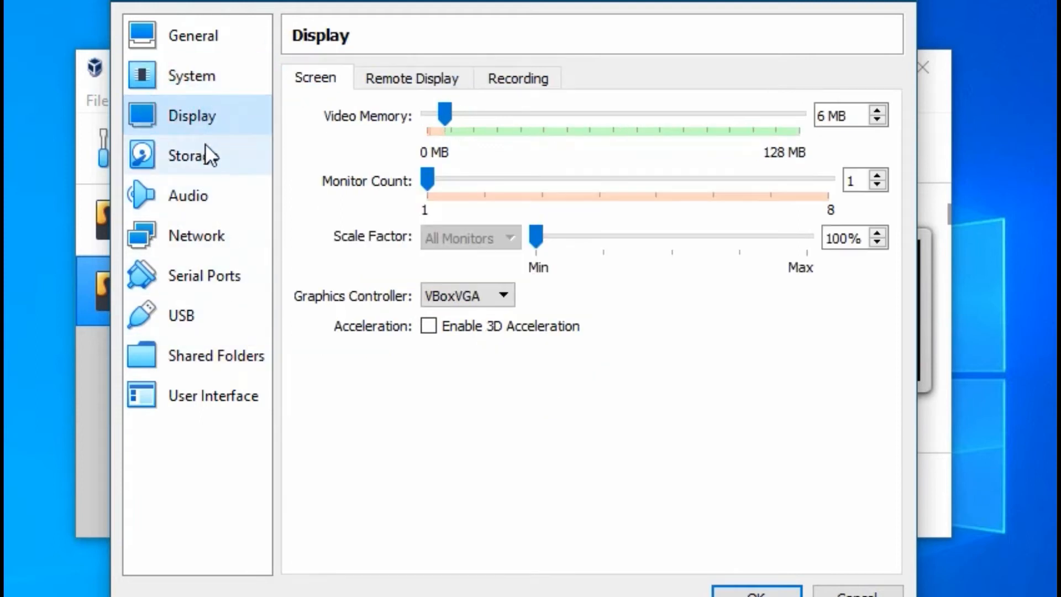
{"action": "left_click", "coordinate": [205, 158]}
{"action": "left_click", "coordinate": [198, 198]}
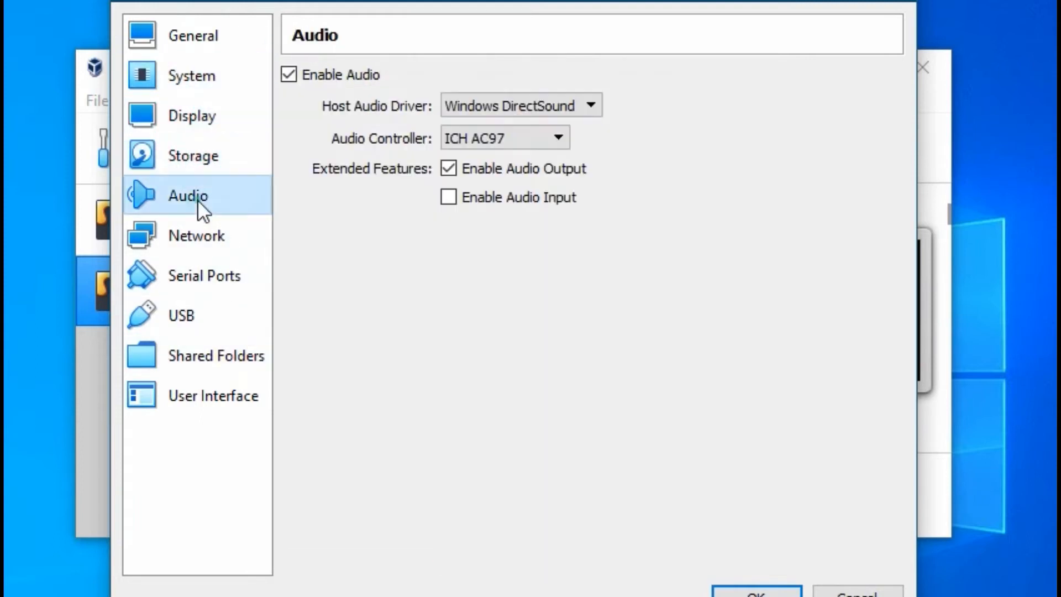
Step: Review the Network page's adapter tabs: adapter 1 on NAT, the rest not attached
{"action": "left_click", "coordinate": [197, 236]}
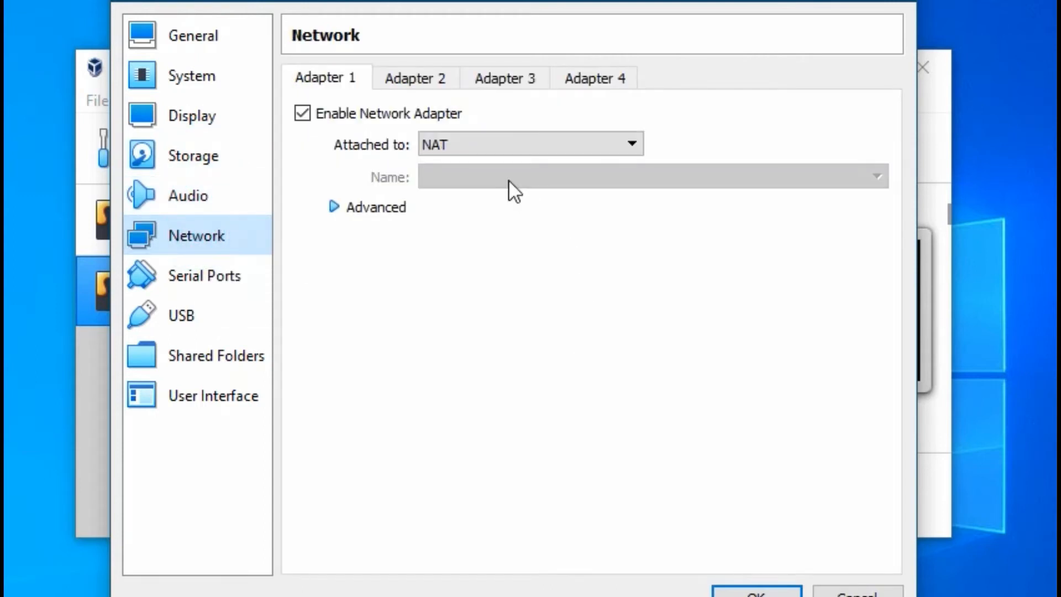
{"action": "left_click", "coordinate": [404, 73]}
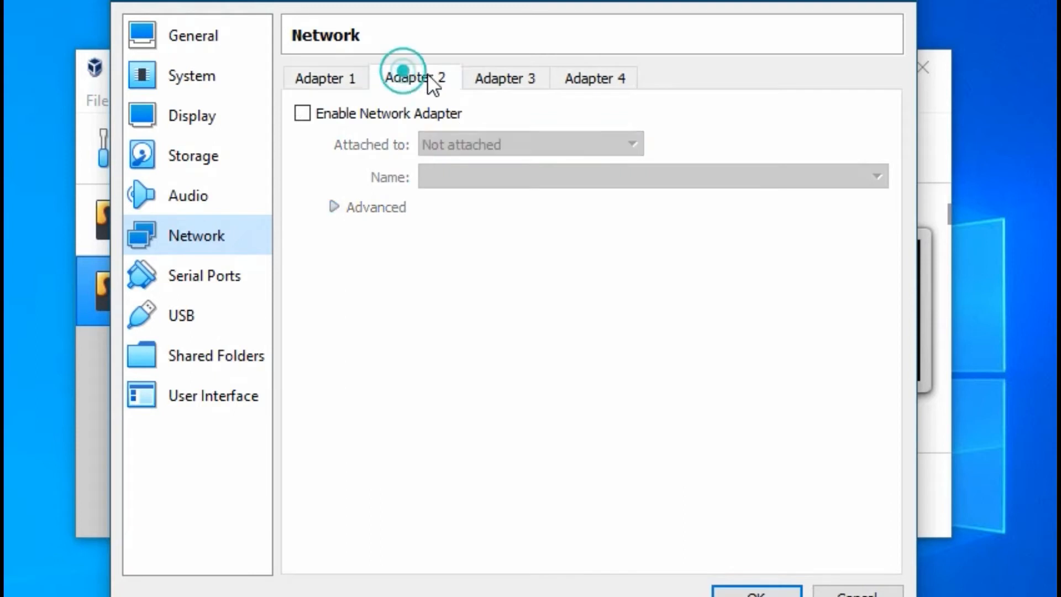
{"action": "left_click", "coordinate": [500, 80]}
{"action": "left_click", "coordinate": [591, 80]}
Step: Compare the four adapter tabs, leaving adapter 1 attached to NAT
{"action": "left_click", "coordinate": [509, 80]}
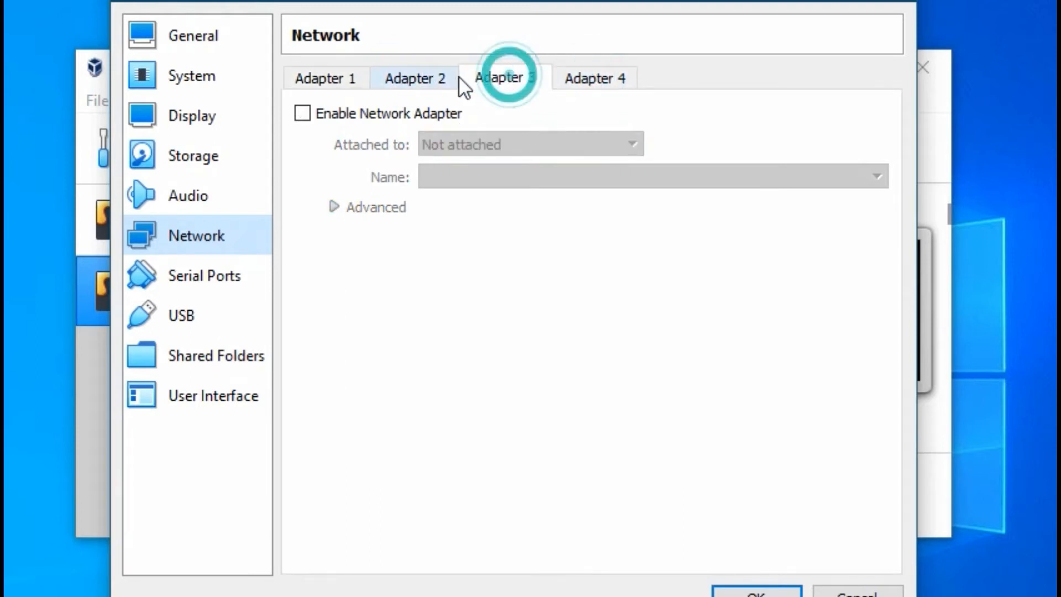
{"action": "left_click", "coordinate": [416, 80]}
{"action": "left_click", "coordinate": [327, 77]}
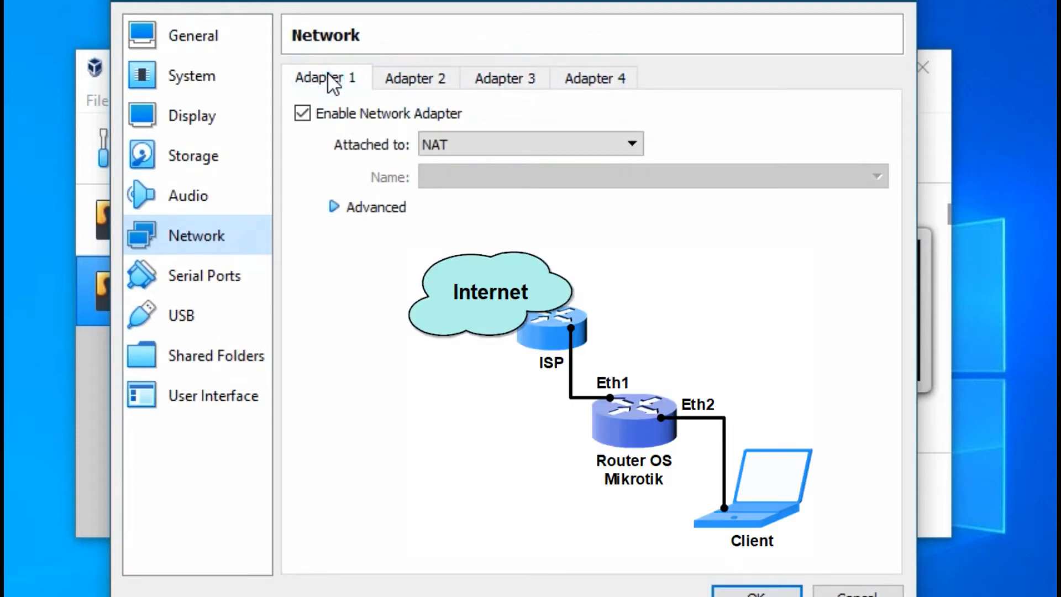
{"action": "left_click", "coordinate": [437, 77]}
{"action": "left_click", "coordinate": [503, 81]}
{"action": "left_click", "coordinate": [606, 74]}
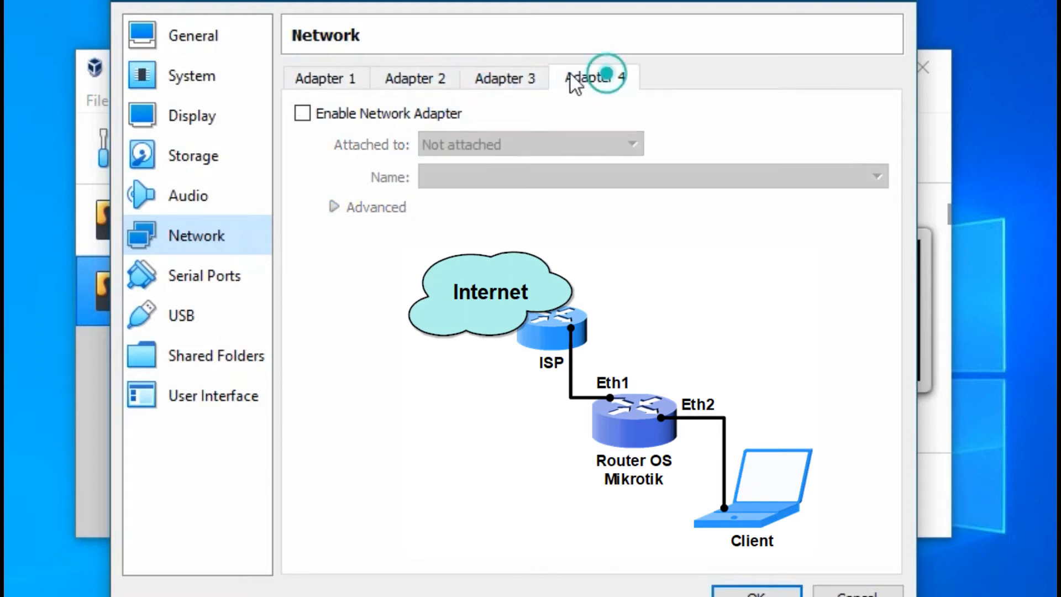
{"action": "left_click", "coordinate": [442, 80]}
{"action": "left_click", "coordinate": [332, 83]}
{"action": "left_click", "coordinate": [416, 78]}
{"action": "left_click", "coordinate": [329, 80]}
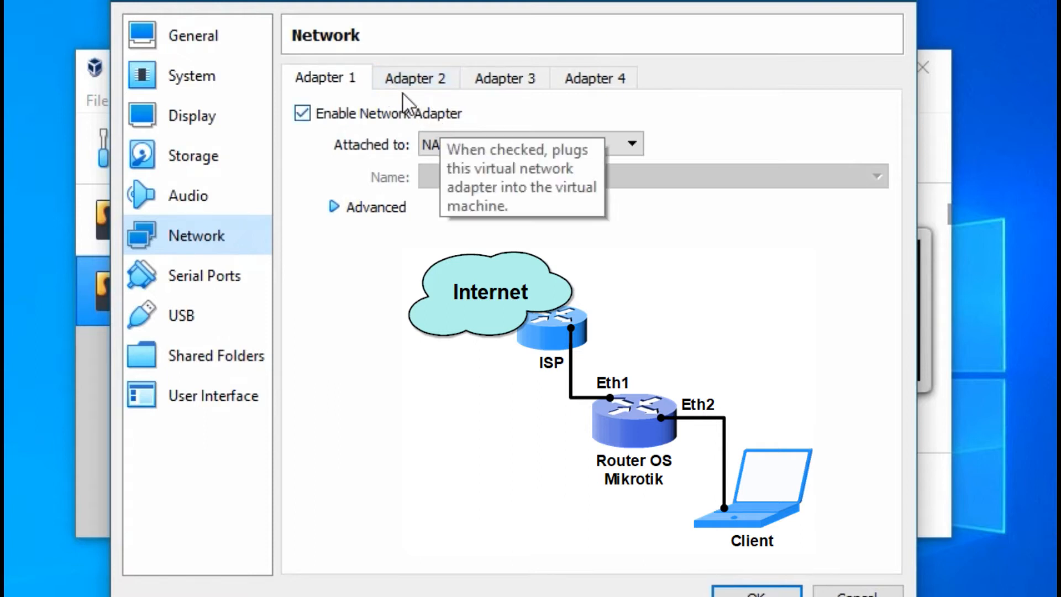
{"action": "left_click", "coordinate": [414, 80]}
{"action": "left_click", "coordinate": [339, 74]}
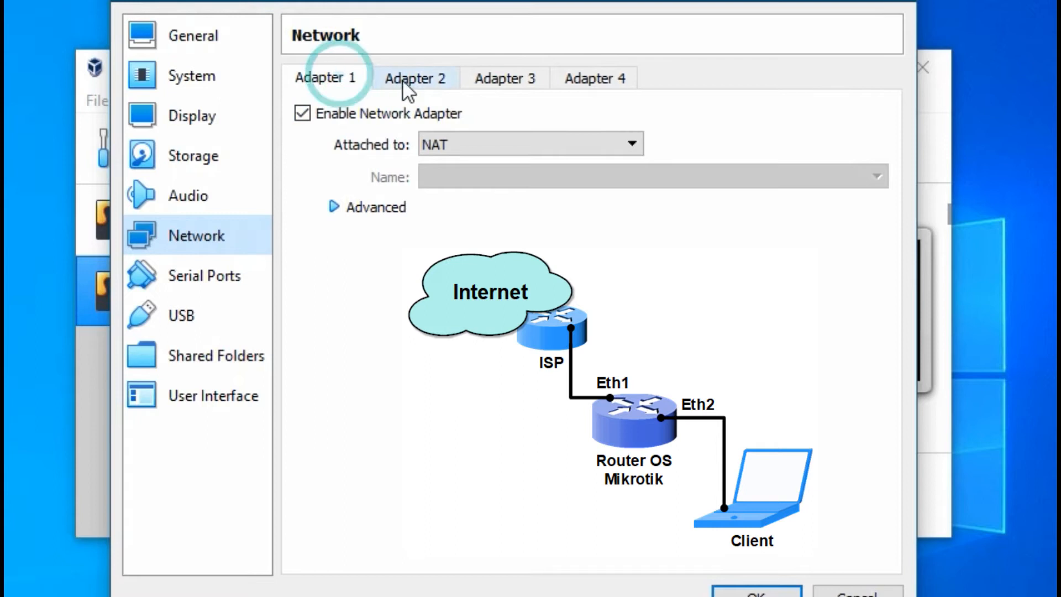
{"action": "left_click", "coordinate": [431, 78]}
{"action": "left_click", "coordinate": [326, 76]}
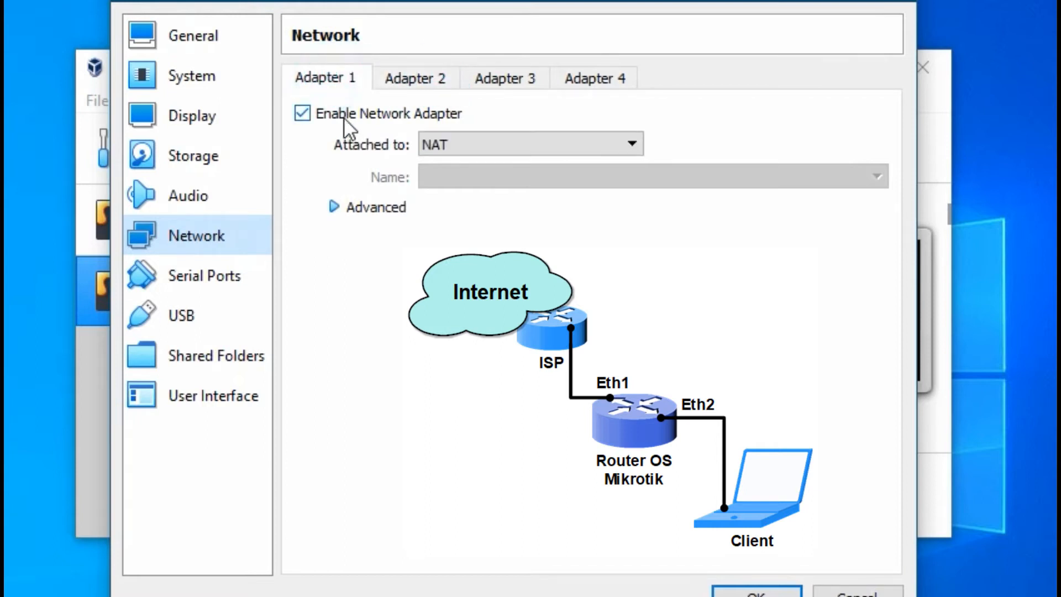
{"action": "left_click", "coordinate": [502, 143]}
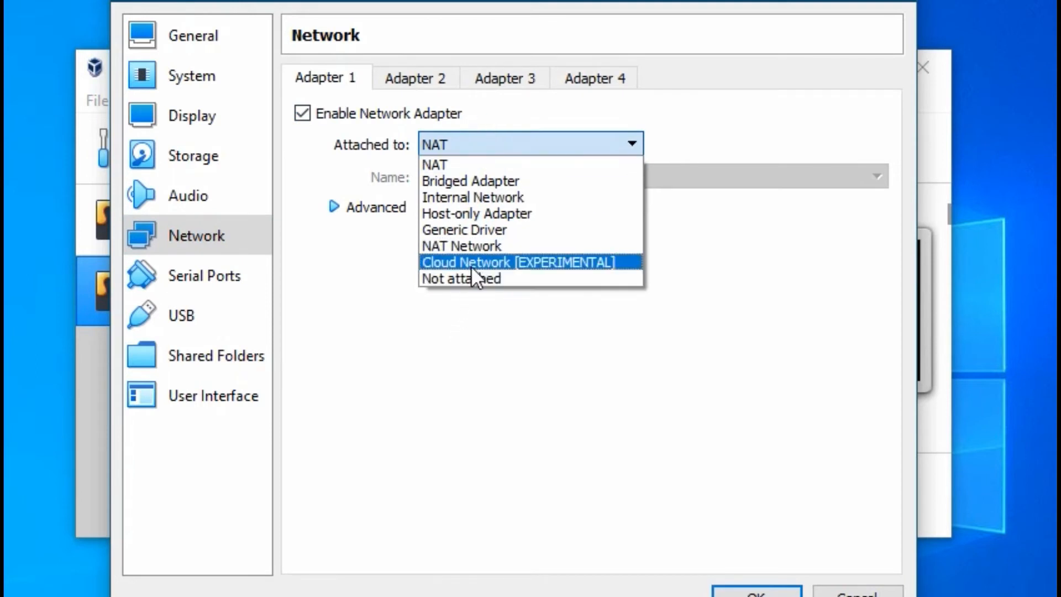
{"action": "left_click", "coordinate": [459, 143]}
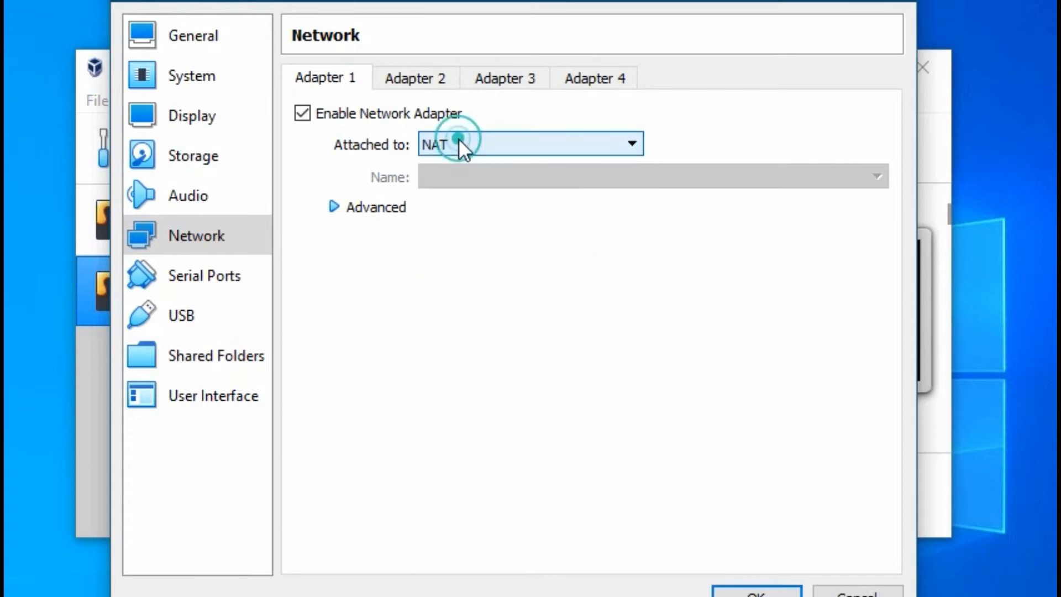
Step: Enable adapter 2 attached to the Host-only Adapter and save the settings
{"action": "left_click", "coordinate": [416, 78]}
{"action": "left_click", "coordinate": [397, 114]}
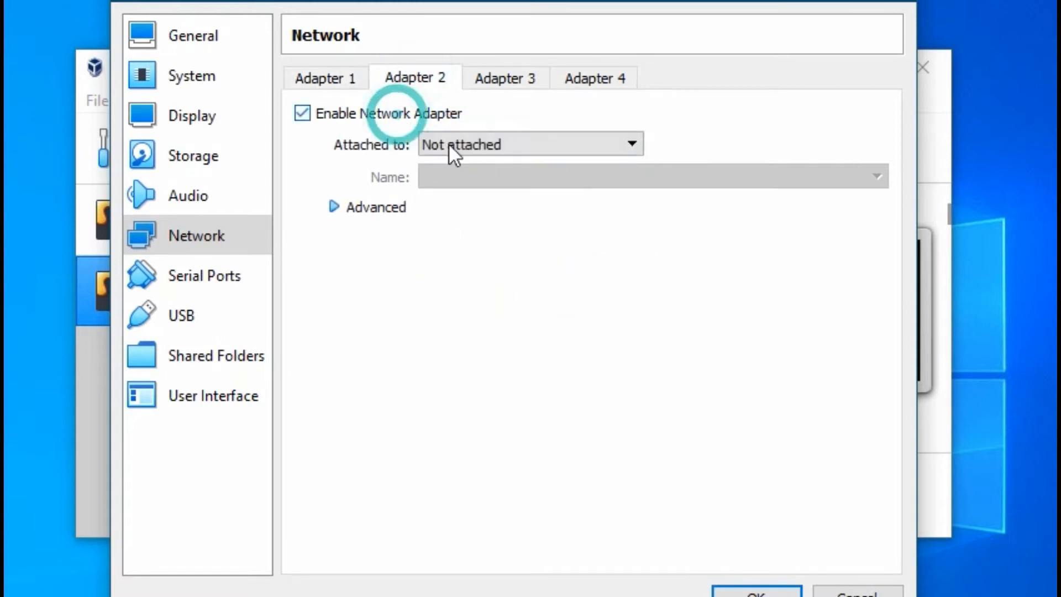
{"action": "left_click", "coordinate": [449, 143]}
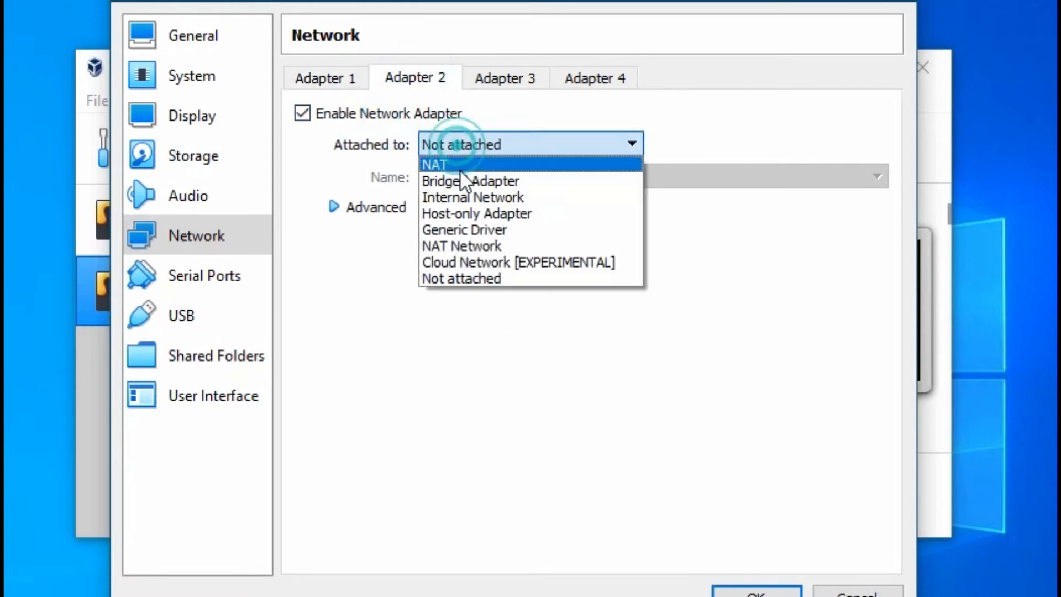
{"action": "left_click", "coordinate": [501, 213]}
{"action": "left_click", "coordinate": [554, 334]}
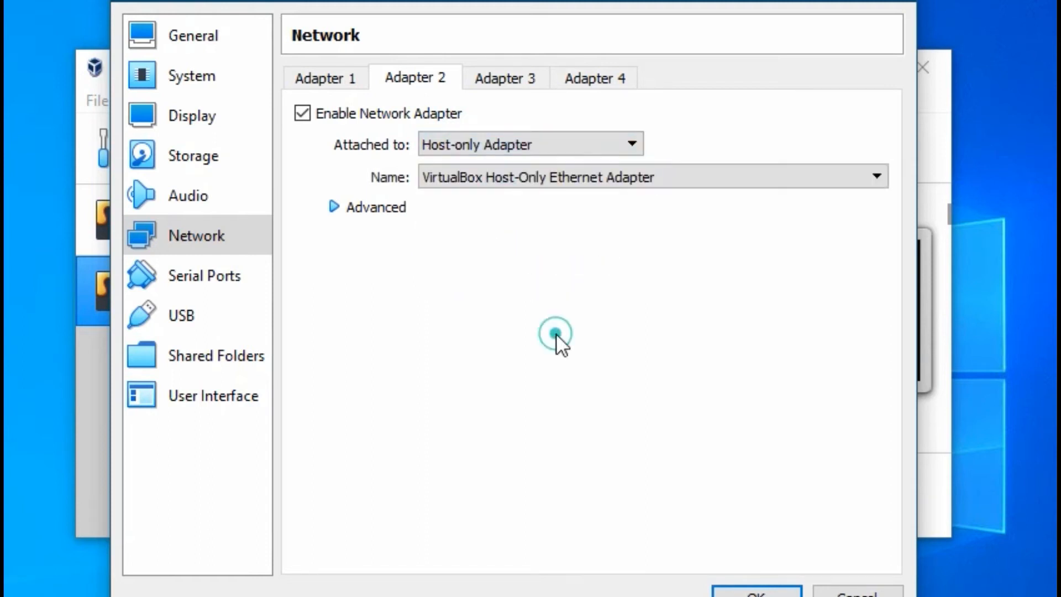
{"action": "left_click", "coordinate": [322, 77]}
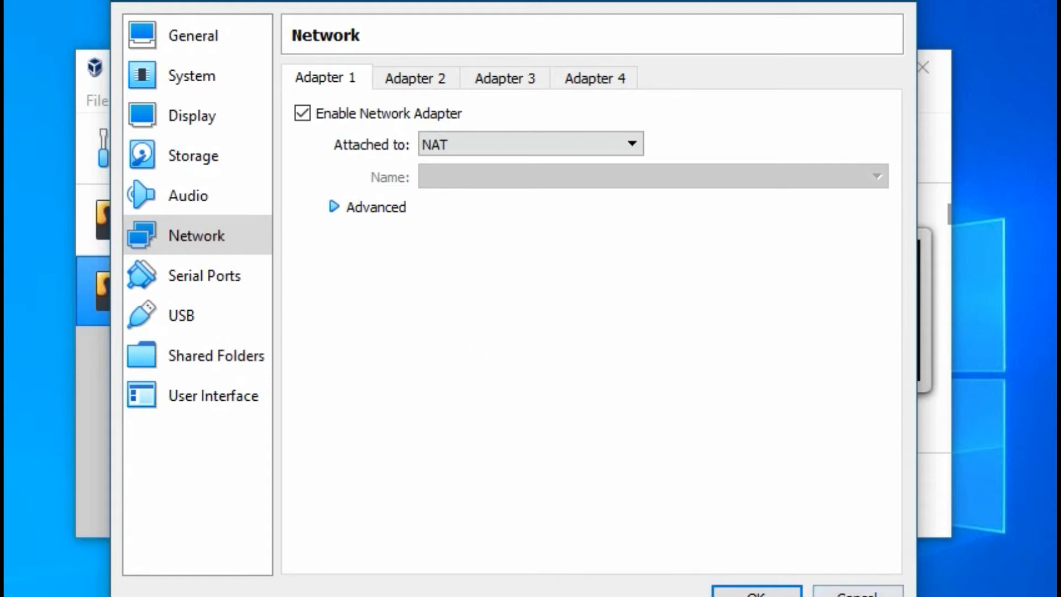
{"action": "left_click", "coordinate": [756, 593]}
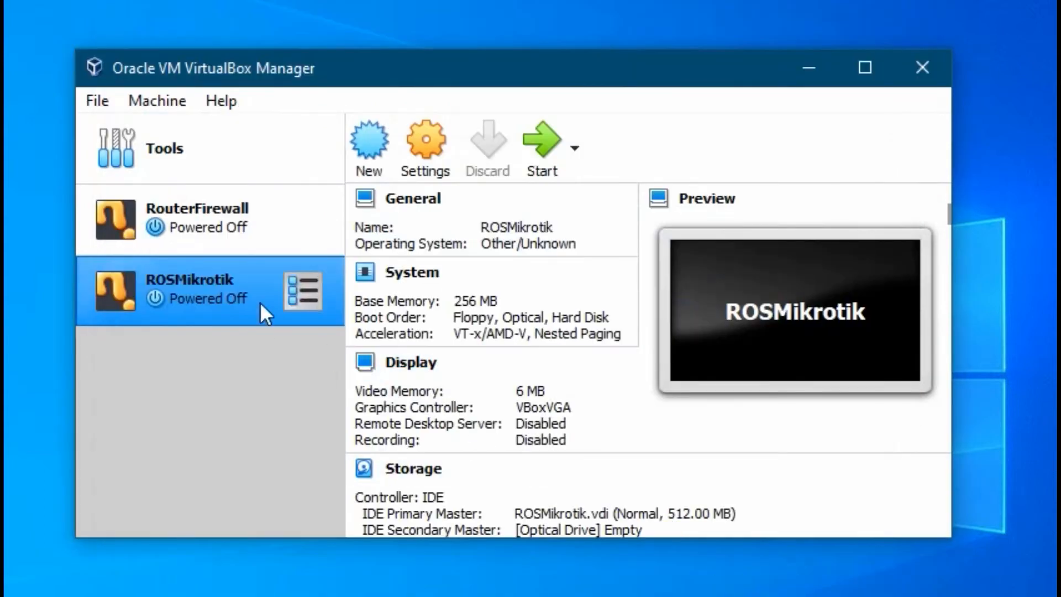
Step: Start ROSMikrotik and check the start-up disk list
{"action": "left_click", "coordinate": [541, 139]}
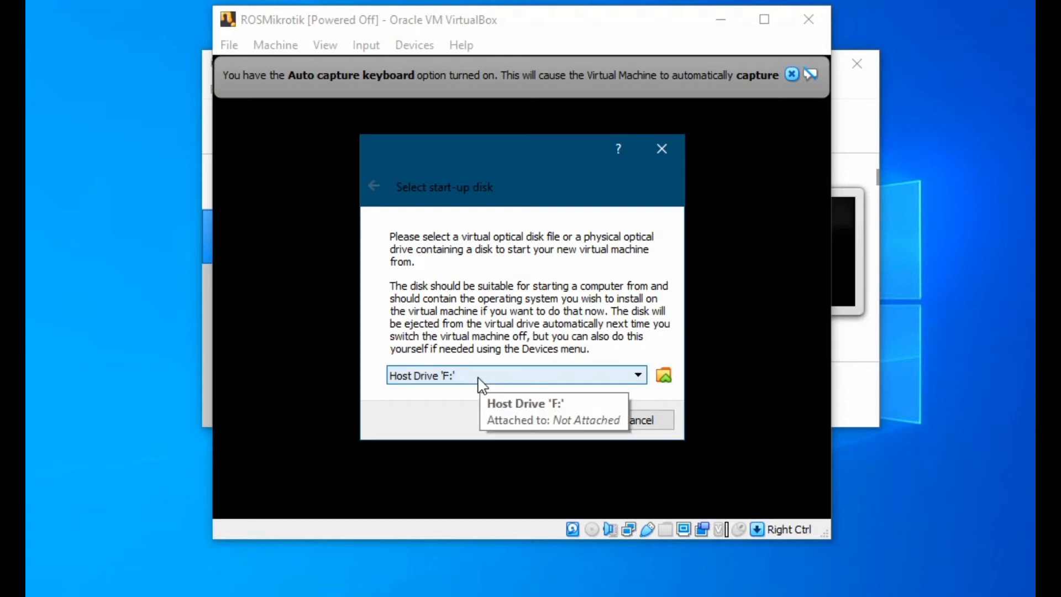
{"action": "left_click", "coordinate": [624, 374]}
{"action": "left_click", "coordinate": [526, 382]}
{"action": "left_click", "coordinate": [539, 385]}
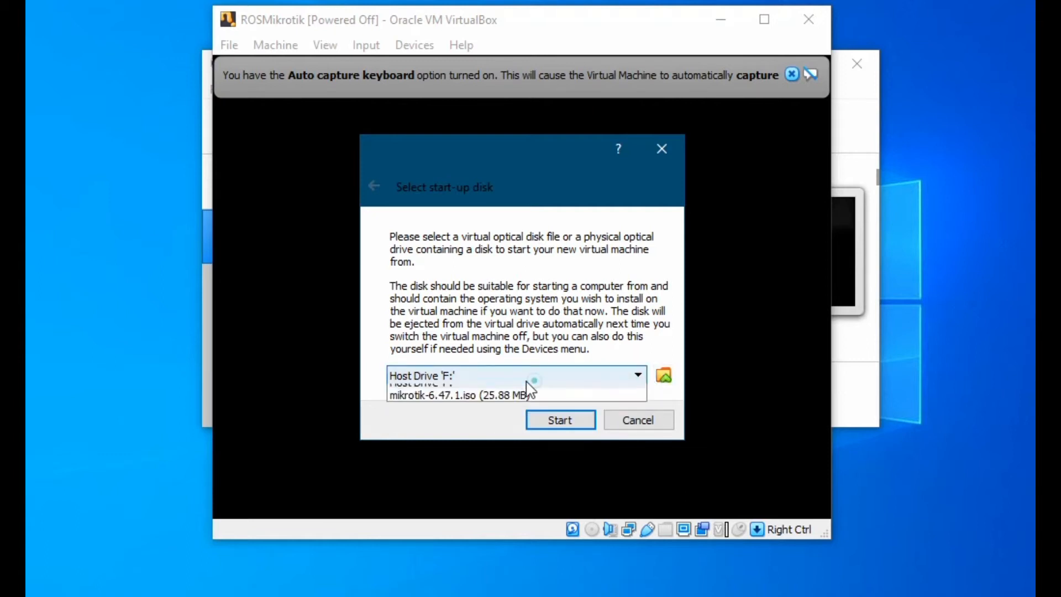
{"action": "left_click", "coordinate": [498, 371]}
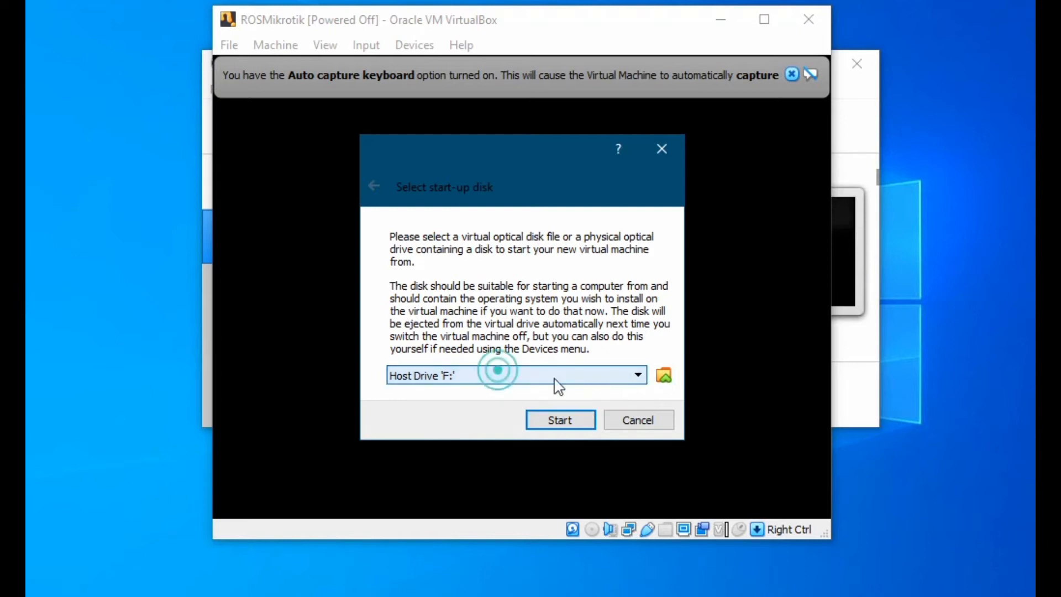
Step: Add mikrotik-6.47.1.iso in the Optical Disk Selector and boot the VM from it
{"action": "left_click", "coordinate": [664, 376]}
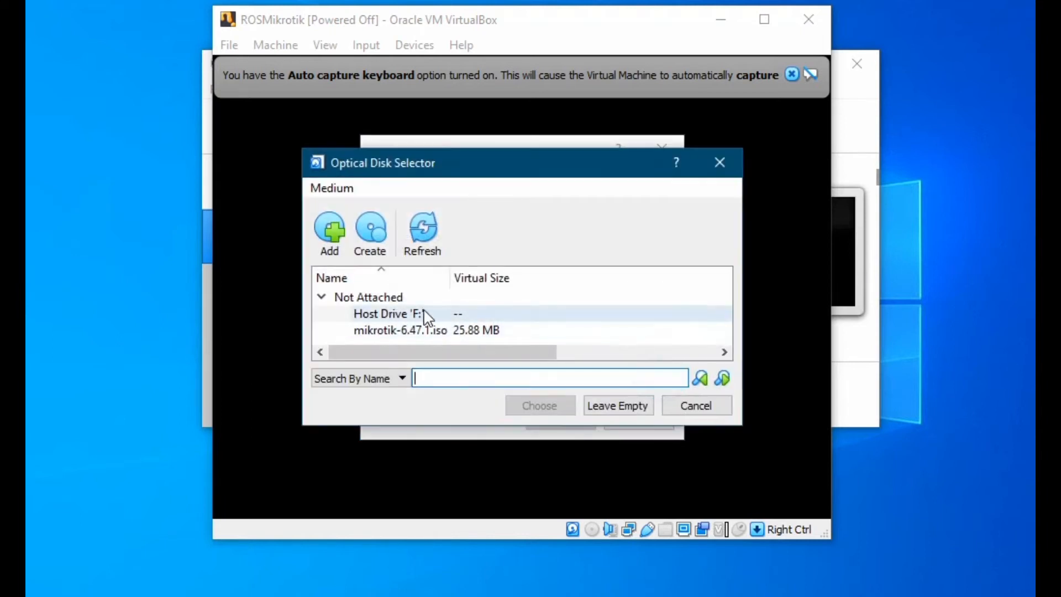
{"action": "left_click", "coordinate": [333, 230]}
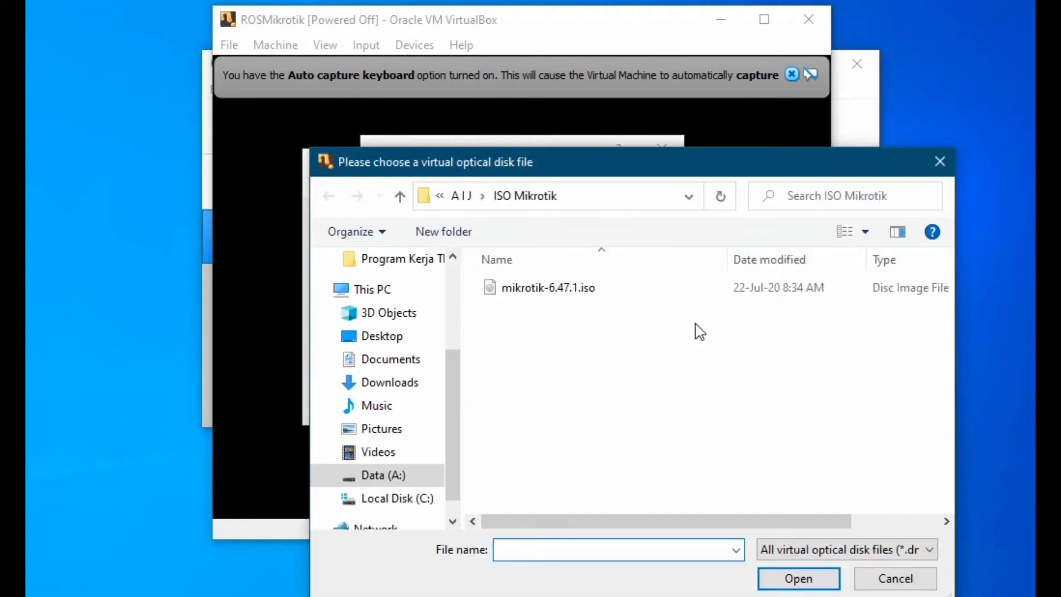
{"action": "left_click", "coordinate": [557, 290]}
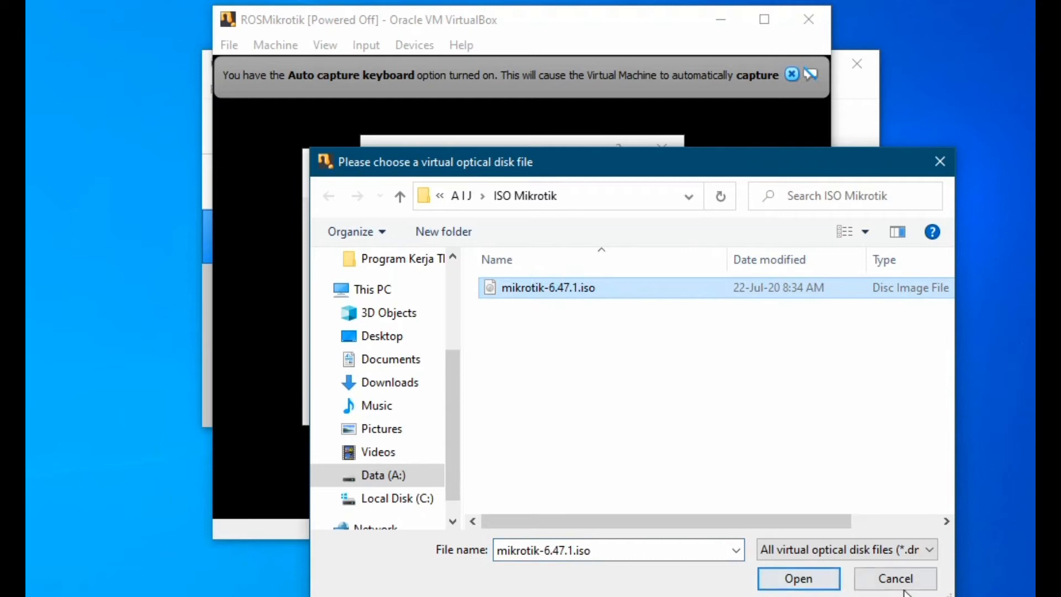
{"action": "left_click", "coordinate": [805, 580]}
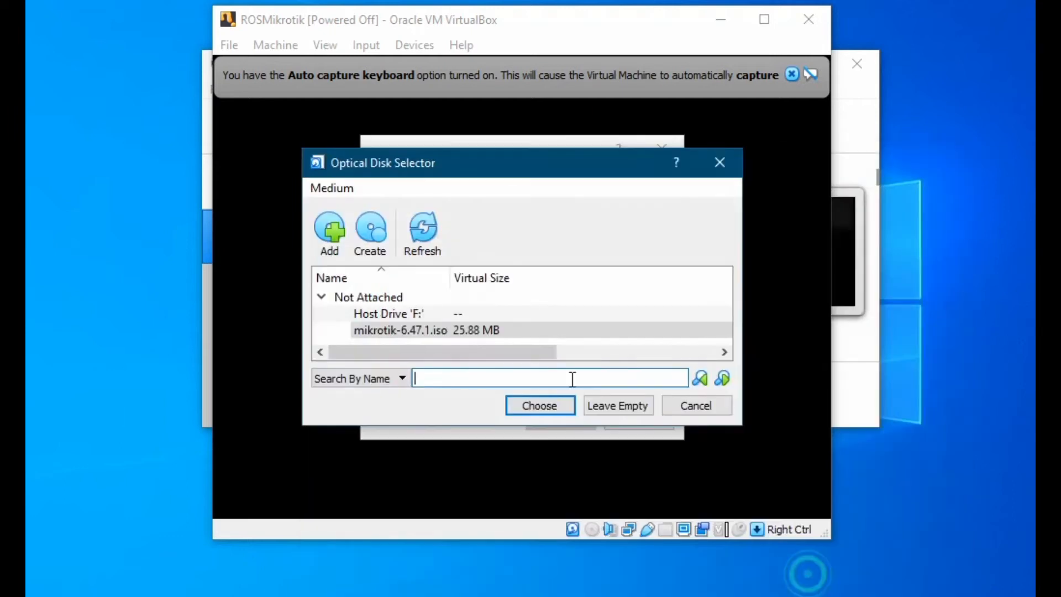
{"action": "left_click", "coordinate": [431, 327]}
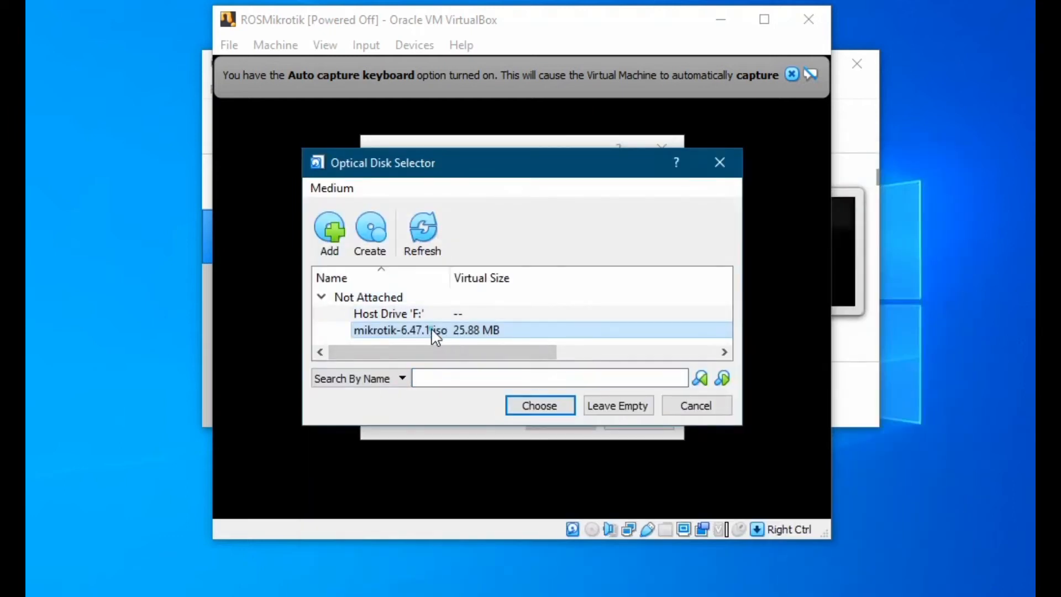
{"action": "left_click", "coordinate": [539, 408]}
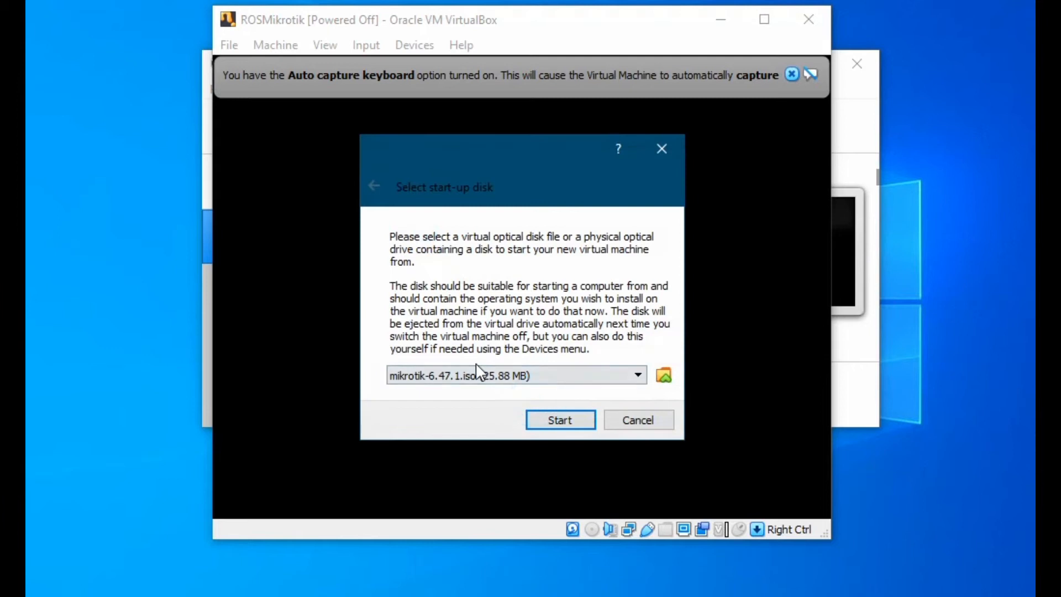
{"action": "left_click", "coordinate": [562, 422]}
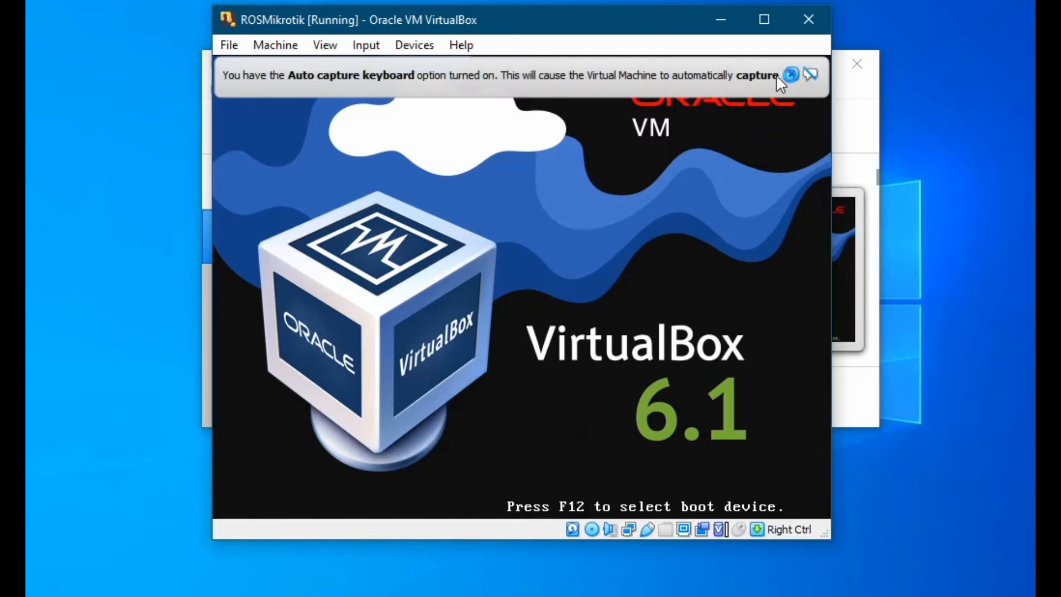
Step: Dismiss the keyboard auto-capture notice while the VM boots into the MikroTik installer
{"action": "left_click", "coordinate": [792, 75]}
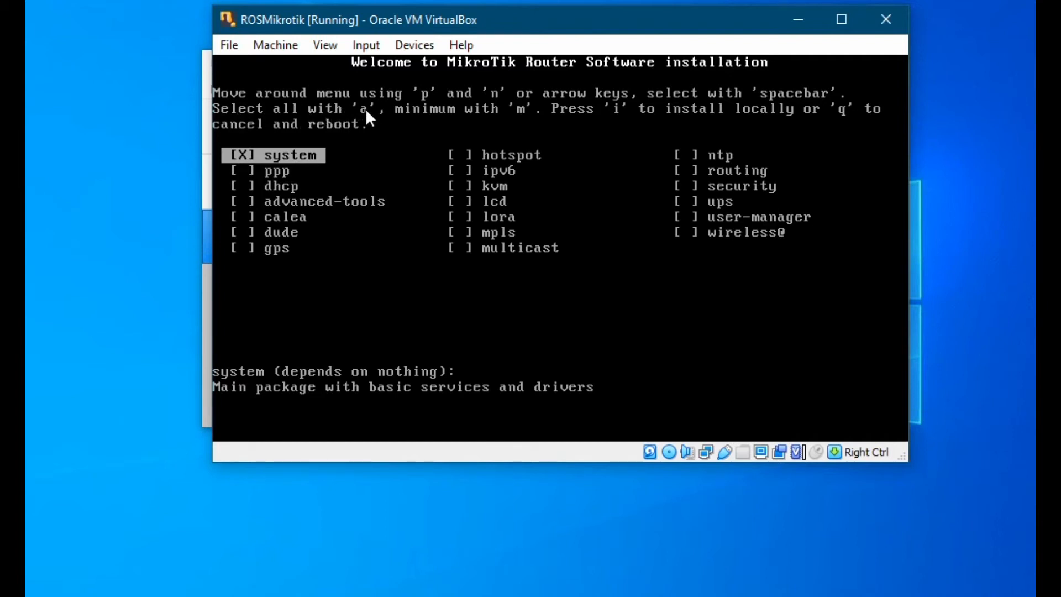
Step: After trying individual packages (advanced-tools, gps), mark all RouterOS packages and begin local installation
{"action": "key", "text": "a"}
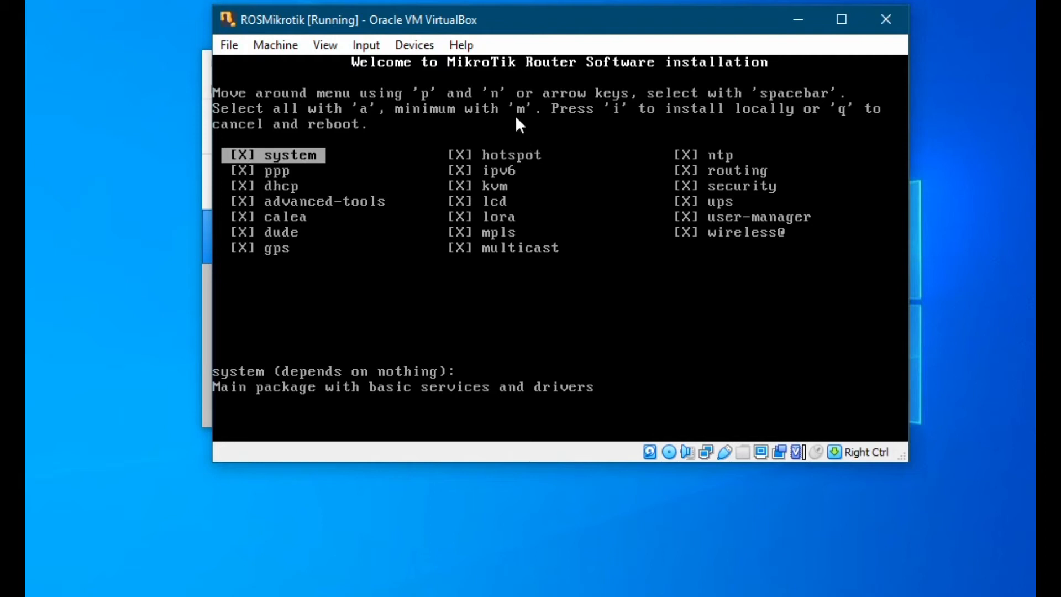
{"action": "key", "text": "m"}
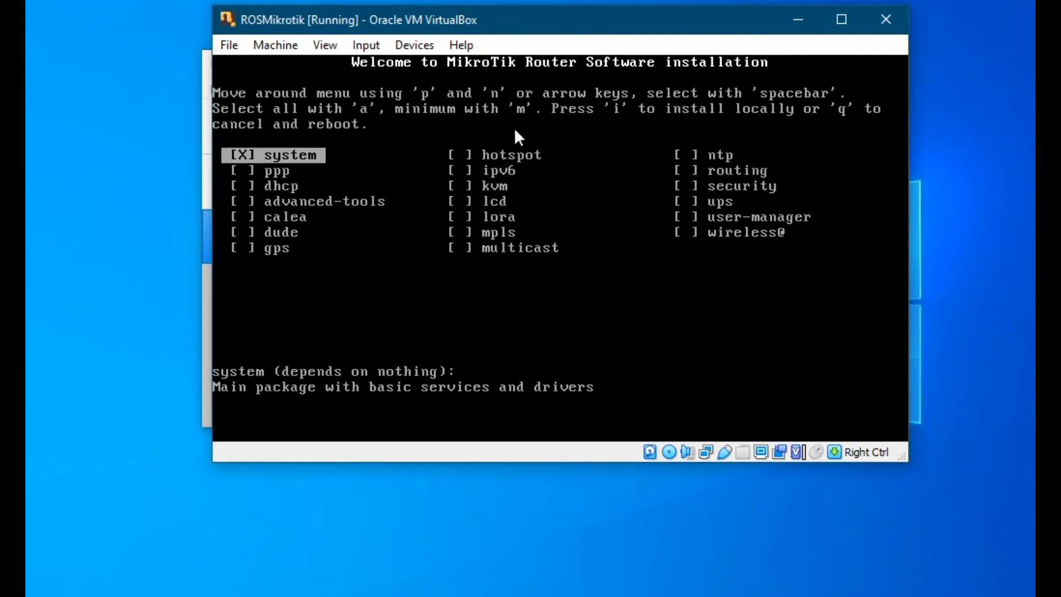
{"action": "key", "text": "Down"}
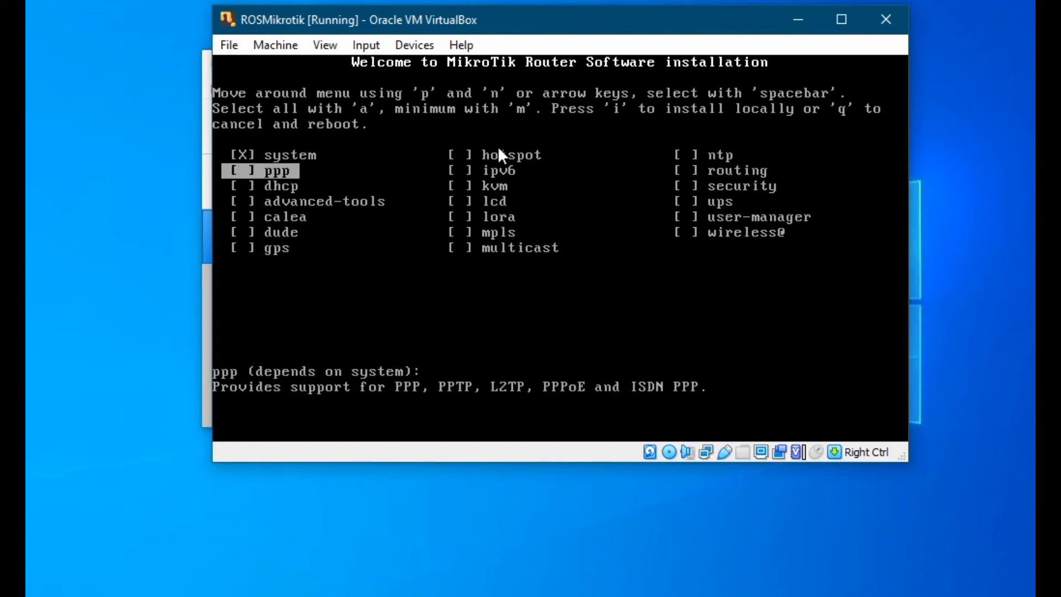
{"action": "key", "text": "Up"}
{"action": "key", "text": "Down"}
{"action": "key", "text": "Down"}
{"action": "key", "text": "Down"}
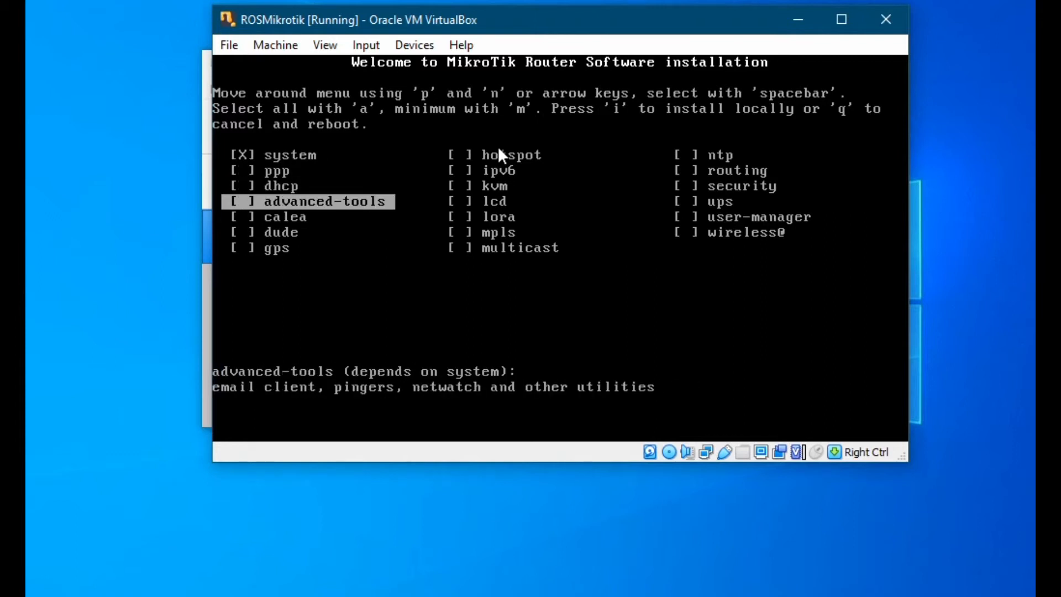
{"action": "key", "text": "space"}
{"action": "key", "text": "Down"}
{"action": "key", "text": "Down"}
{"action": "key", "text": "Down"}
{"action": "key", "text": "space"}
{"action": "key", "text": "space"}
{"action": "key", "text": "Up"}
{"action": "key", "text": "Up"}
{"action": "key", "text": "Up"}
{"action": "key", "text": "space"}
{"action": "key", "text": "Up"}
{"action": "key", "text": "Up"}
{"action": "key", "text": "Up"}
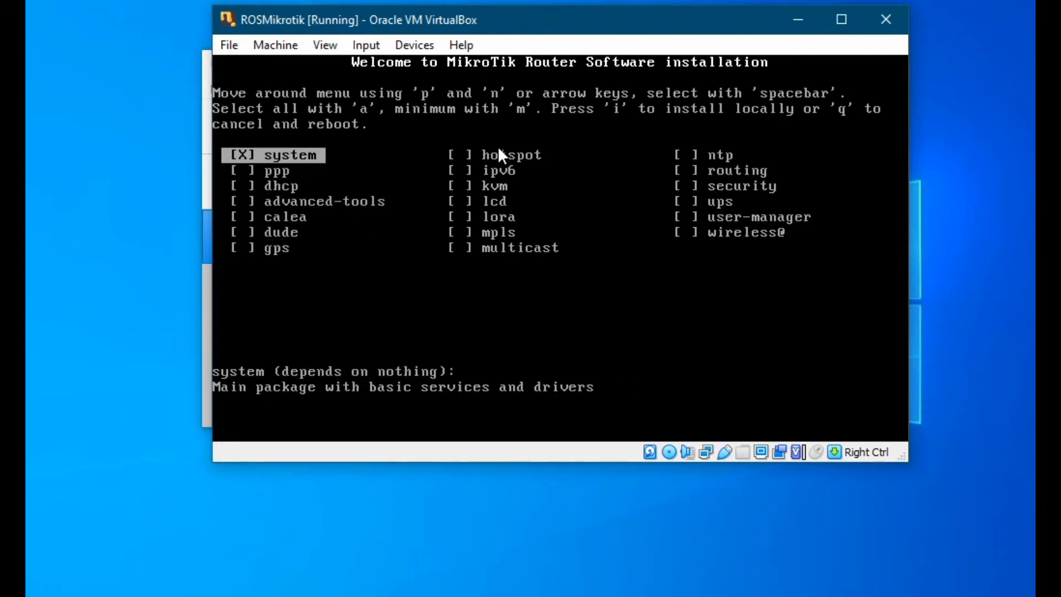
{"action": "key", "text": "a"}
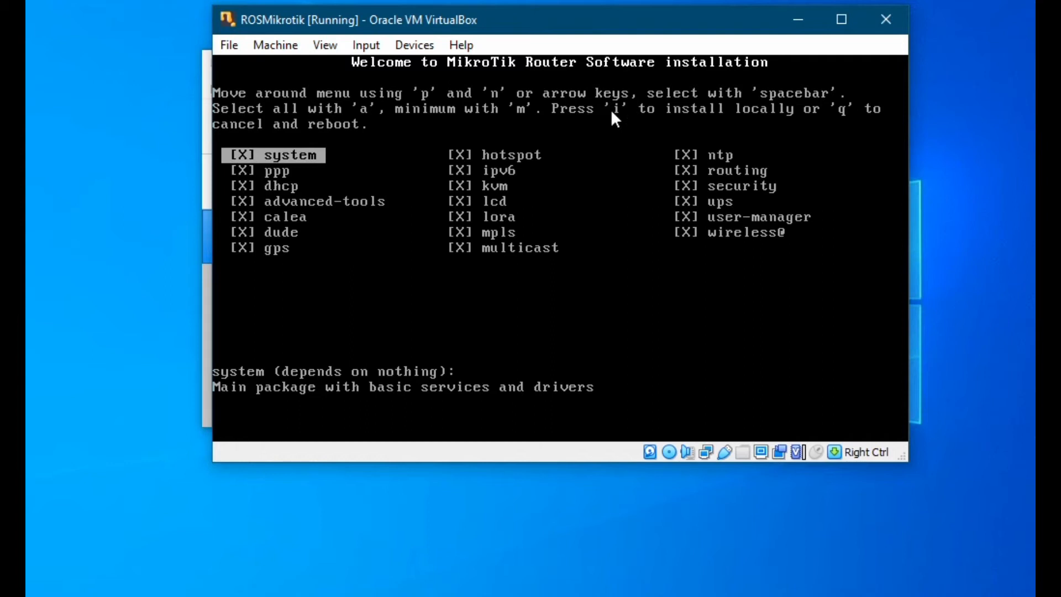
{"action": "key", "text": "i"}
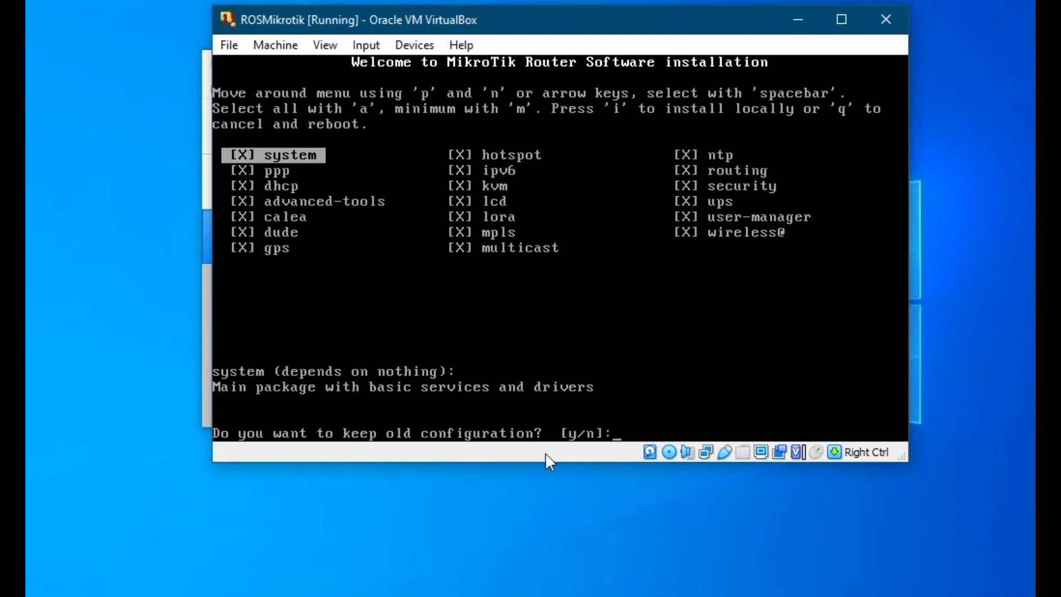
Step: Decline keeping the old configuration with 'n' and confirm continuing with 'y'
{"action": "type", "text": "n]:"}
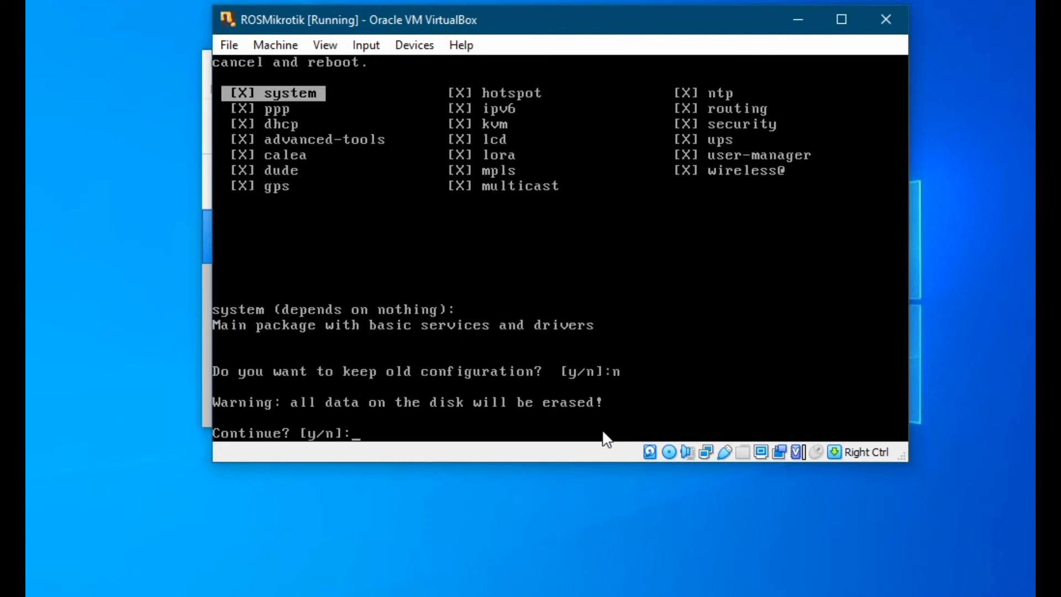
{"action": "type", "text": "y"}
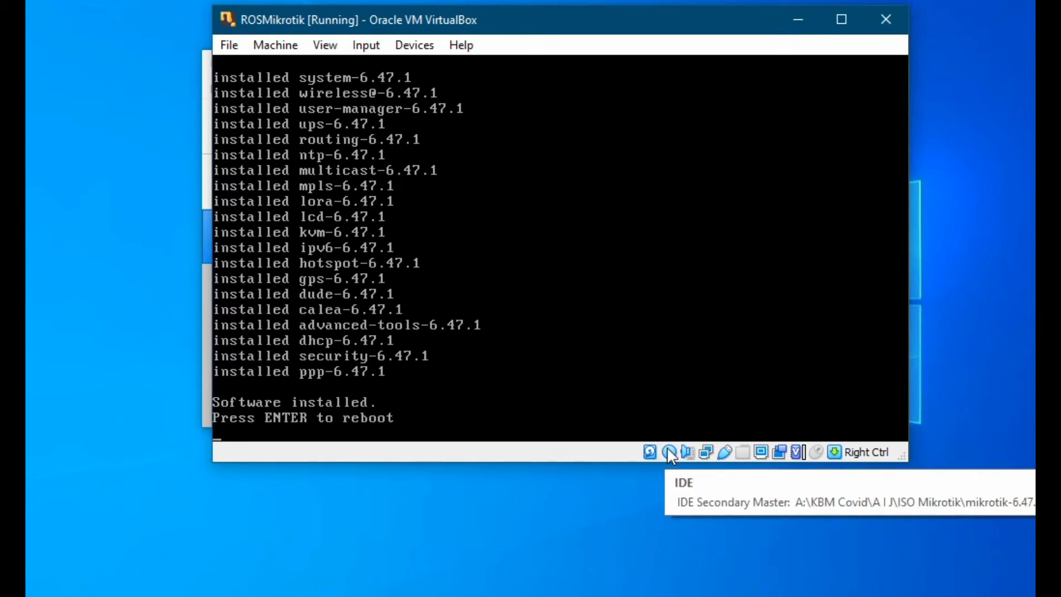
Step: Reboot the installed VM, with mikrotik-6.47.1.iso still attached after a failed detach attempt
{"action": "left_click", "coordinate": [669, 452]}
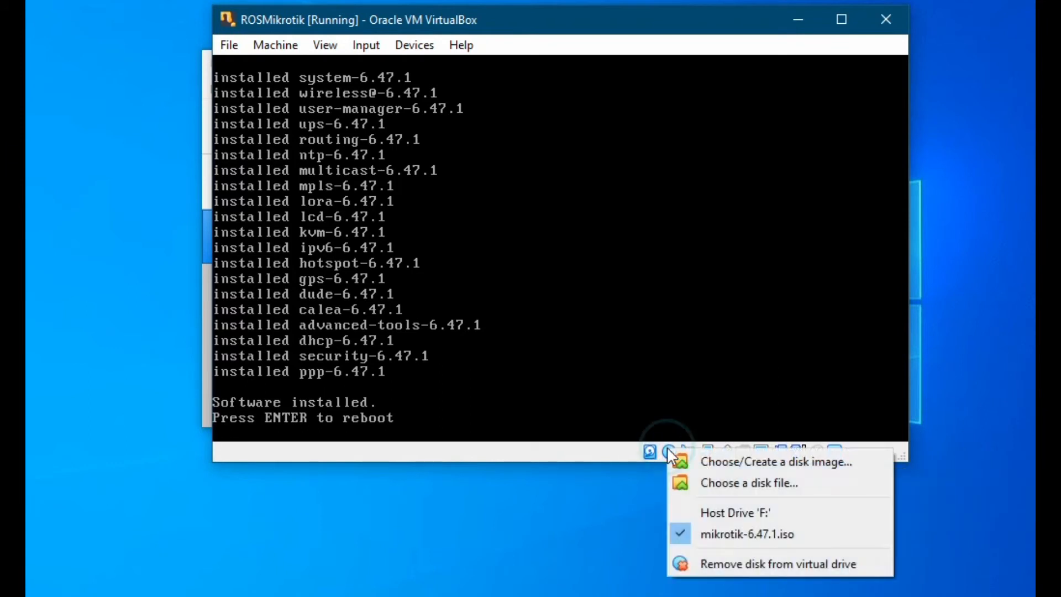
{"action": "left_click", "coordinate": [679, 532]}
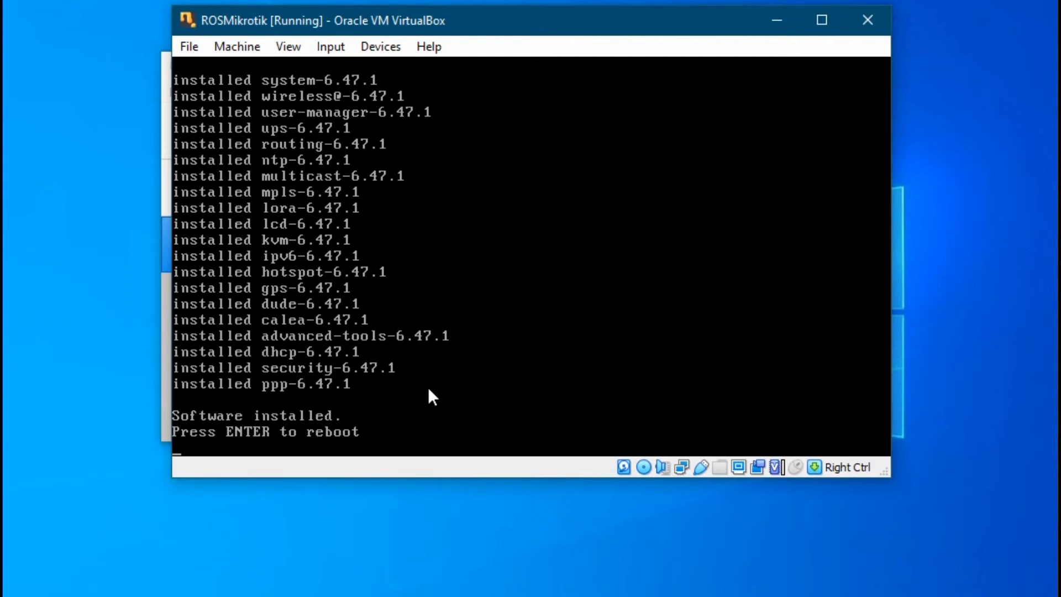
{"action": "left_click", "coordinate": [643, 467]}
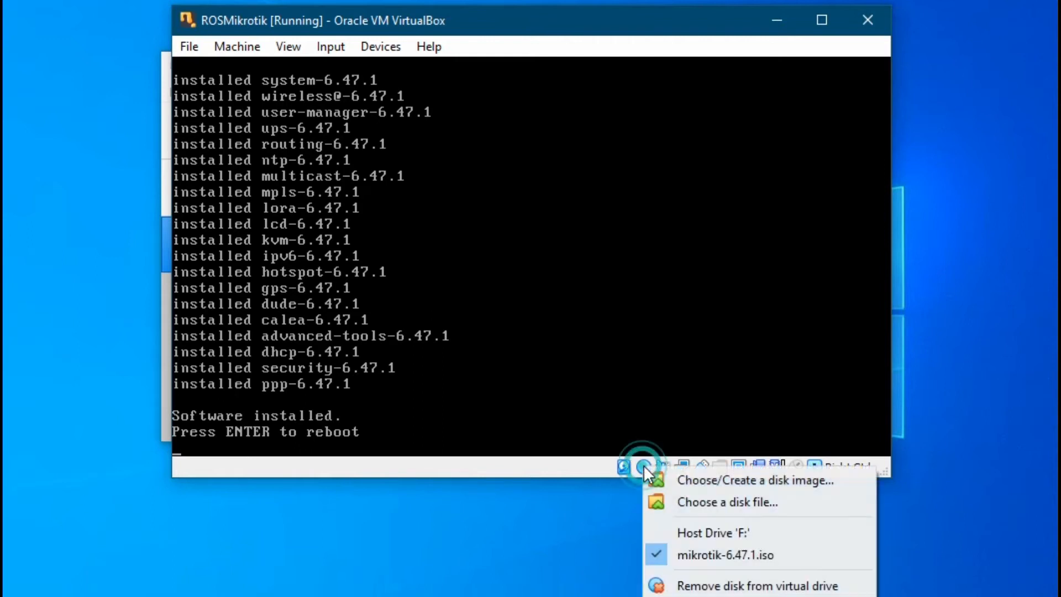
{"action": "left_click", "coordinate": [585, 307]}
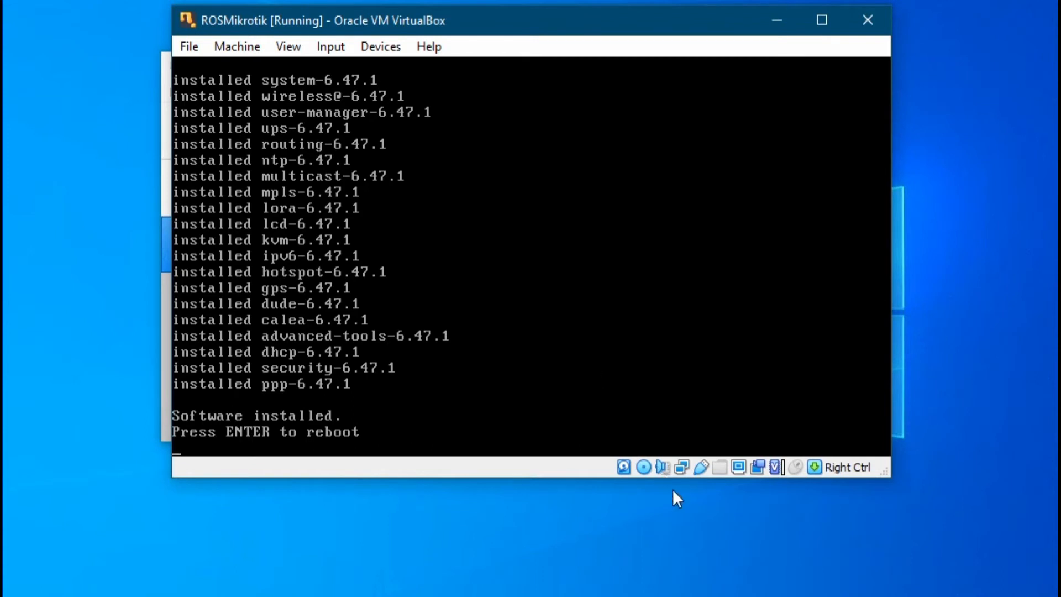
{"action": "left_click", "coordinate": [644, 468]}
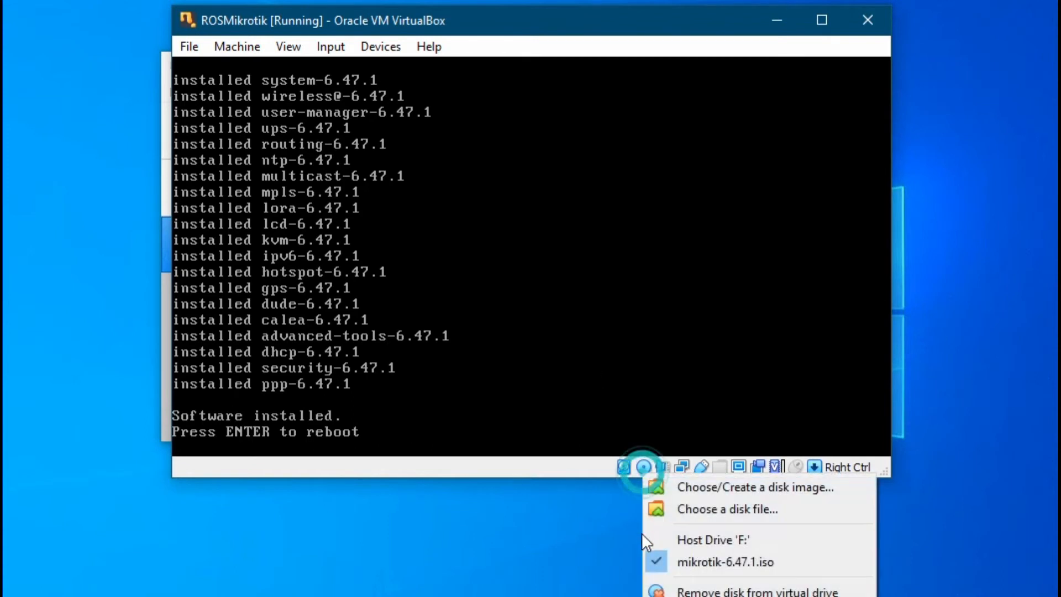
{"action": "left_click", "coordinate": [574, 252]}
{"action": "key", "text": "Return"}
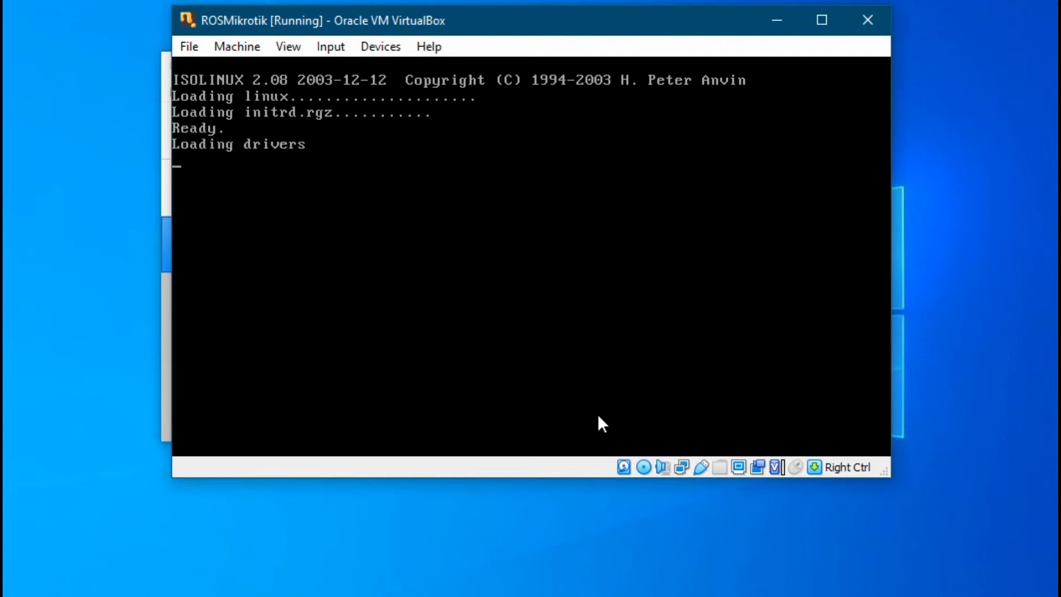
{"action": "left_click", "coordinate": [646, 469]}
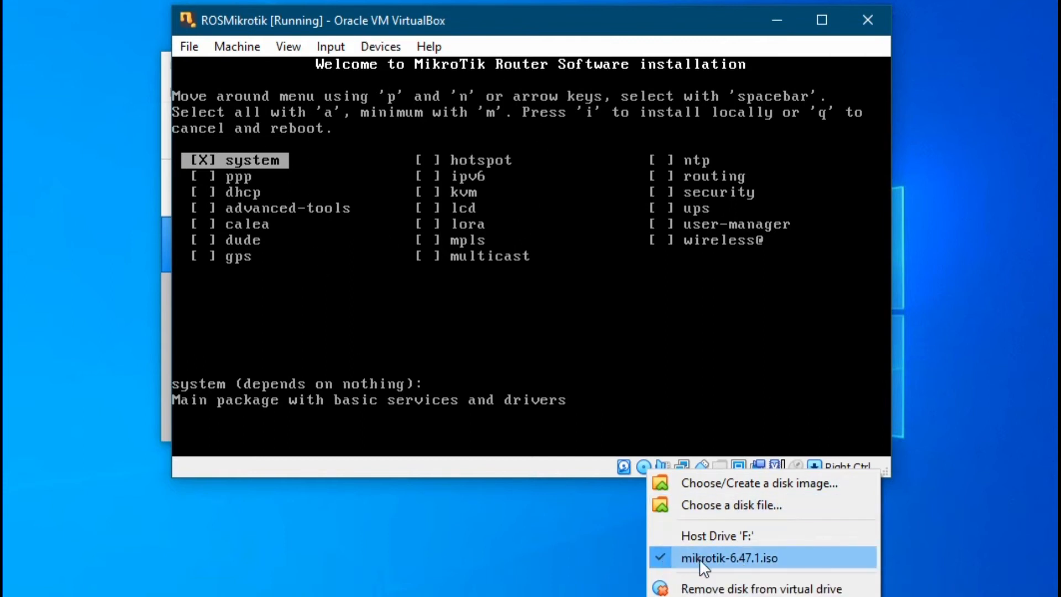
Step: Remove mikrotik-6.47.1.iso from the optical drive using Force Unmount
{"action": "left_click", "coordinate": [666, 562]}
{"action": "left_click", "coordinate": [642, 470]}
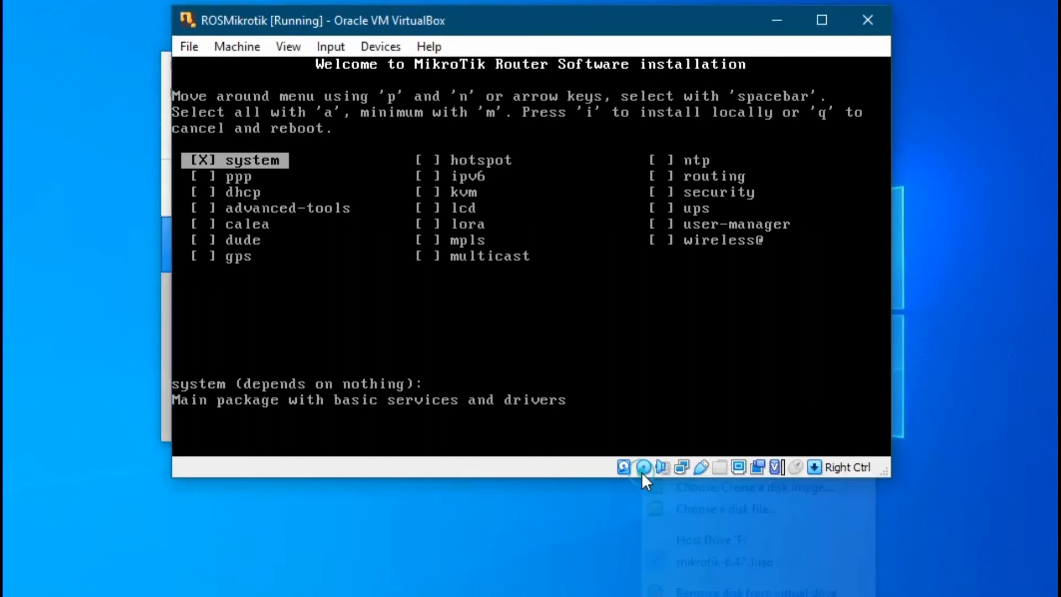
{"action": "left_click", "coordinate": [658, 560]}
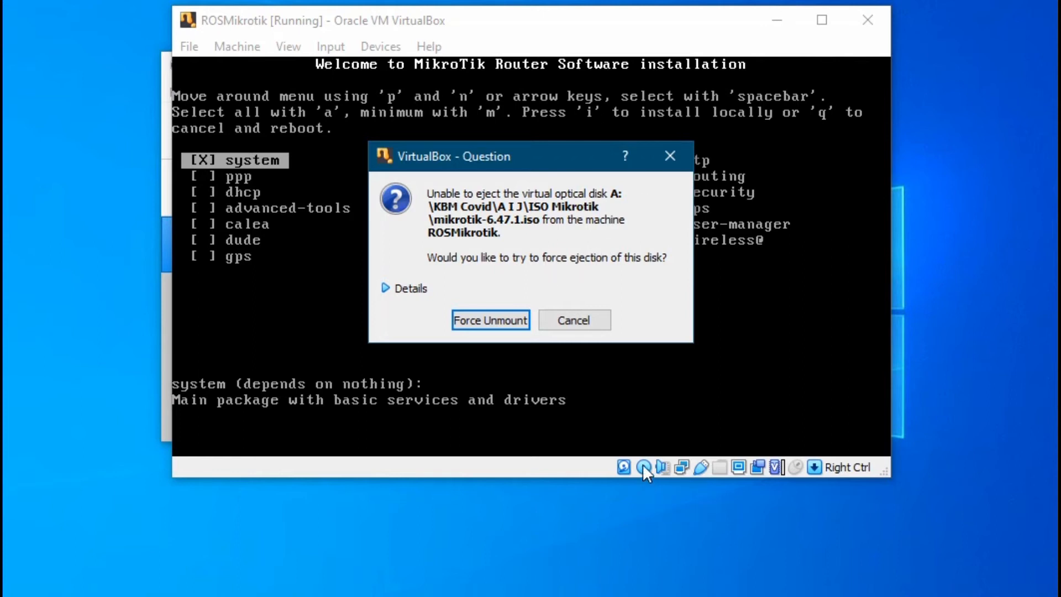
{"action": "left_click", "coordinate": [498, 320]}
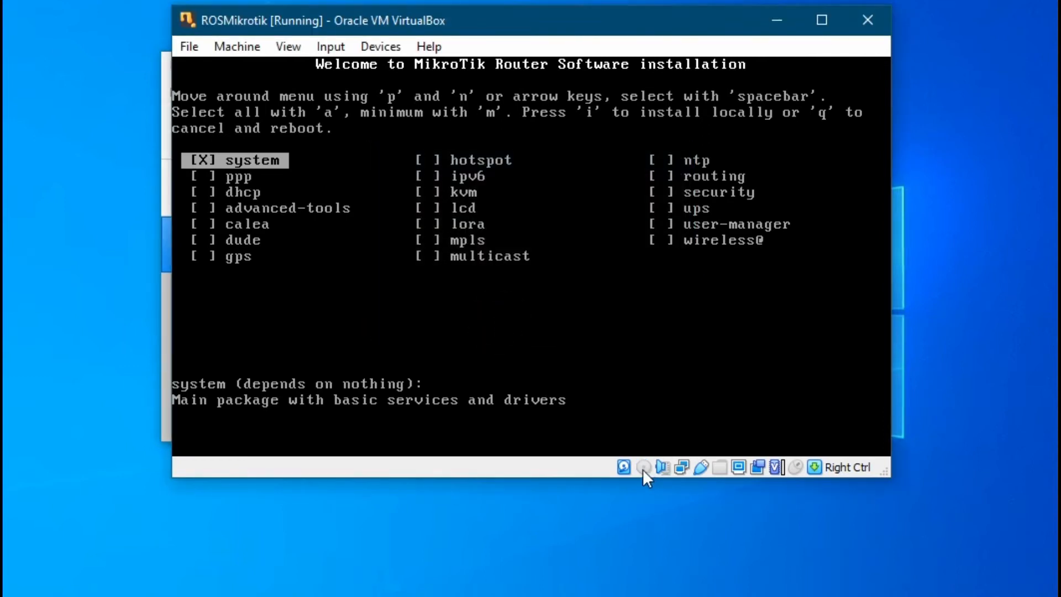
Step: Reset the VM via Machine > Reset and confirm, booting RouterOS from disk
{"action": "mouse_move", "coordinate": [642, 469]}
{"action": "left_click", "coordinate": [187, 46]}
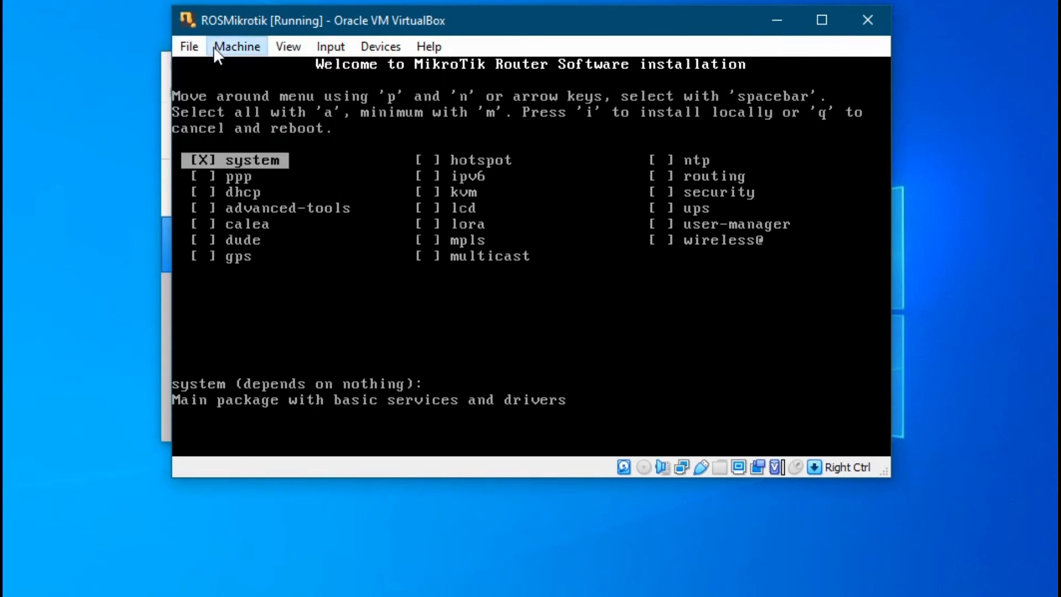
{"action": "mouse_move", "coordinate": [224, 42]}
{"action": "left_click", "coordinate": [265, 198]}
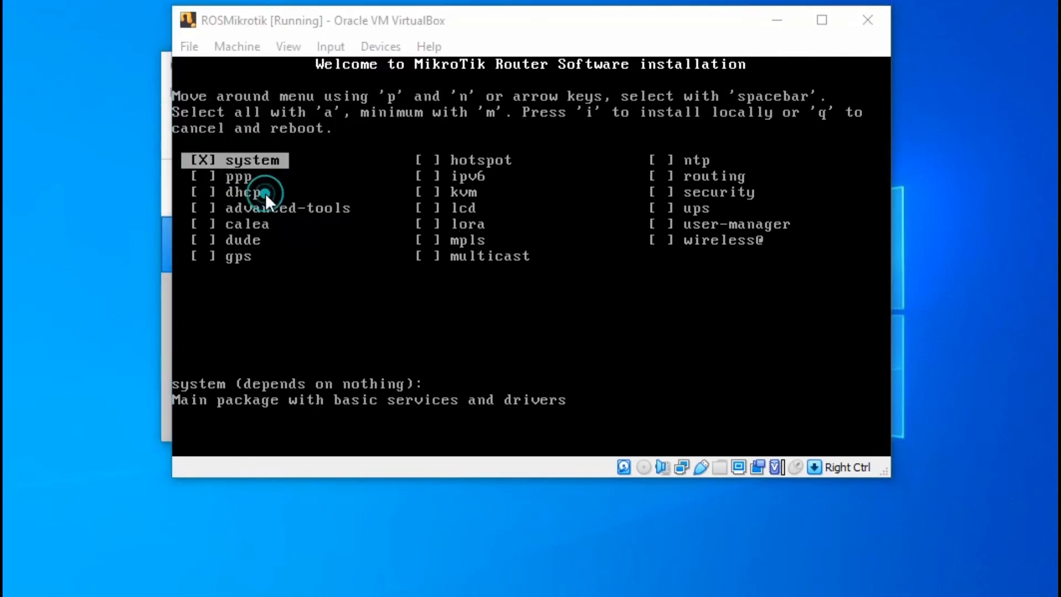
{"action": "left_click", "coordinate": [502, 327]}
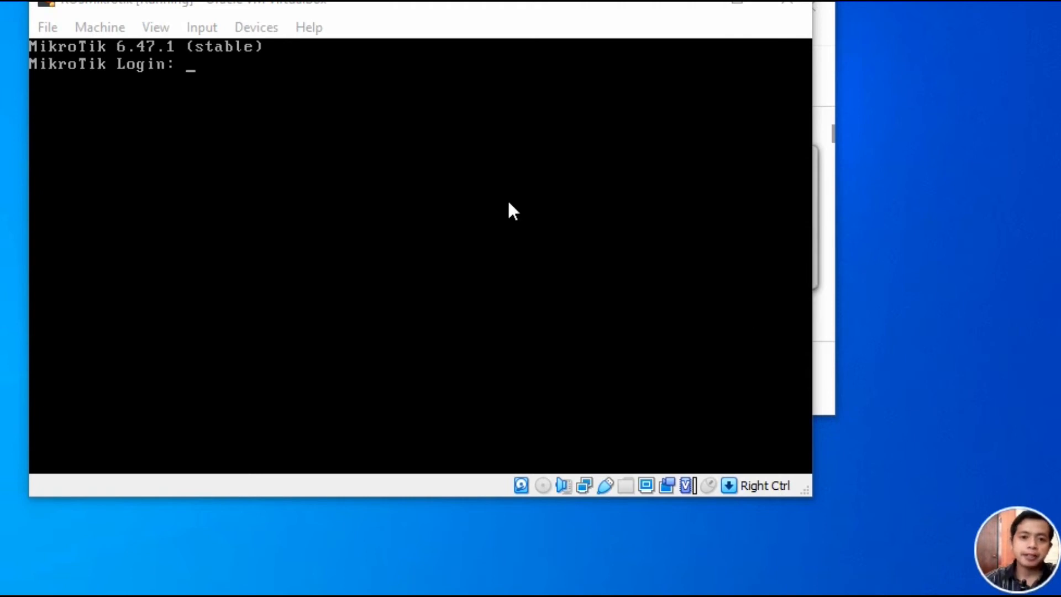
Step: Log in to the MikroTik console as admin with a blank password
{"action": "left_click_drag", "start_coordinate": [413, 13], "coordinate": [405, 4]}
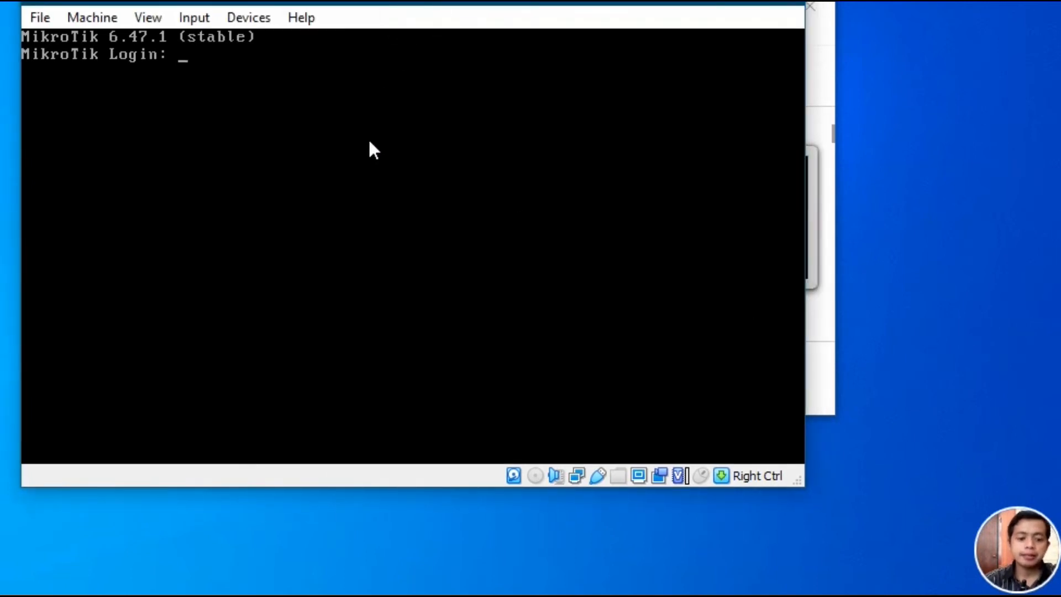
{"action": "type", "text": "admin"}
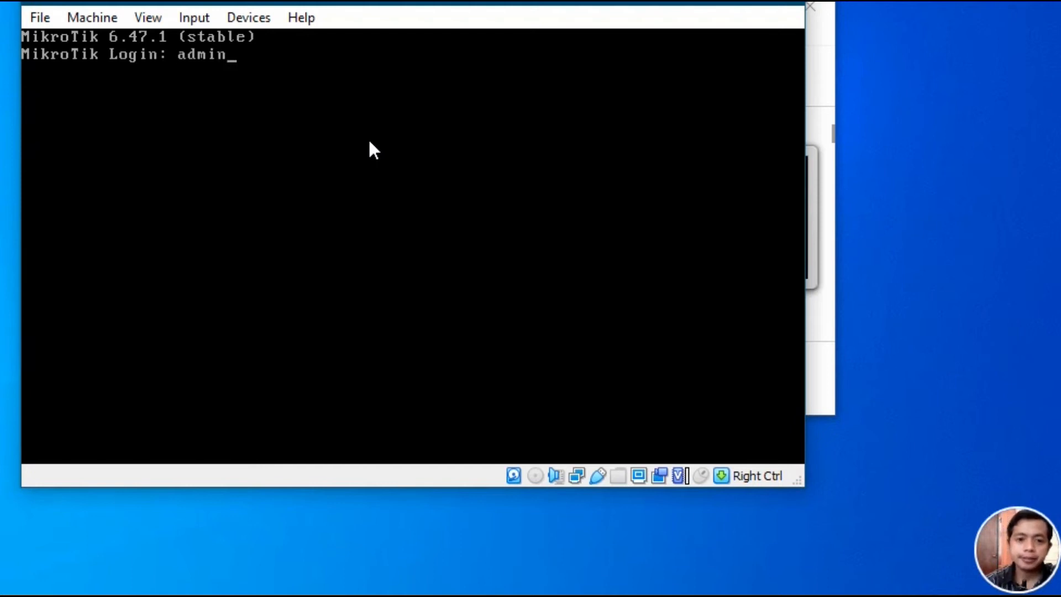
{"action": "key", "text": "Return"}
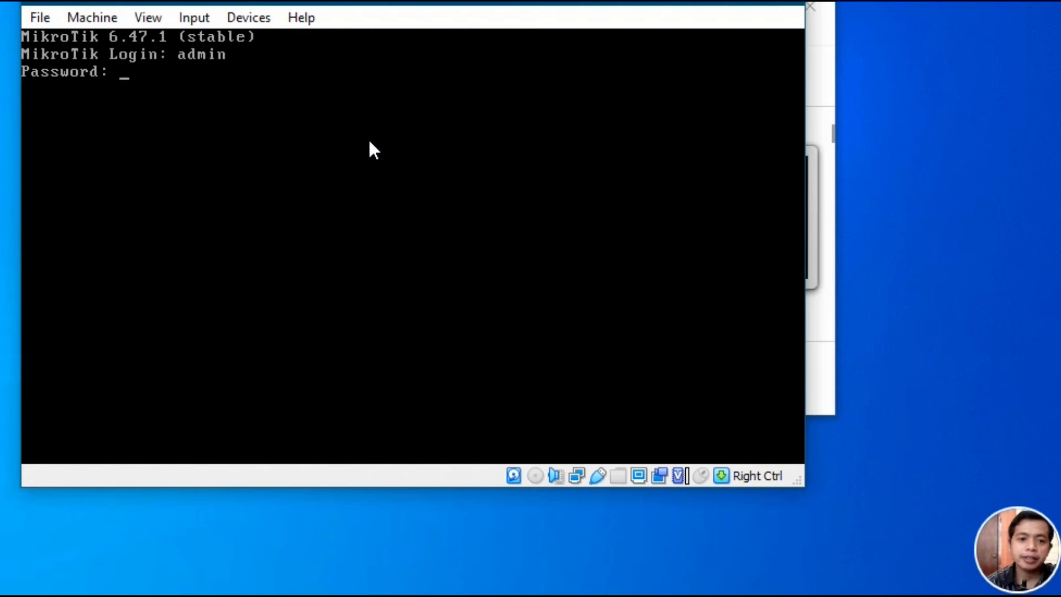
{"action": "key", "text": "Return"}
{"action": "key", "text": "Return"}
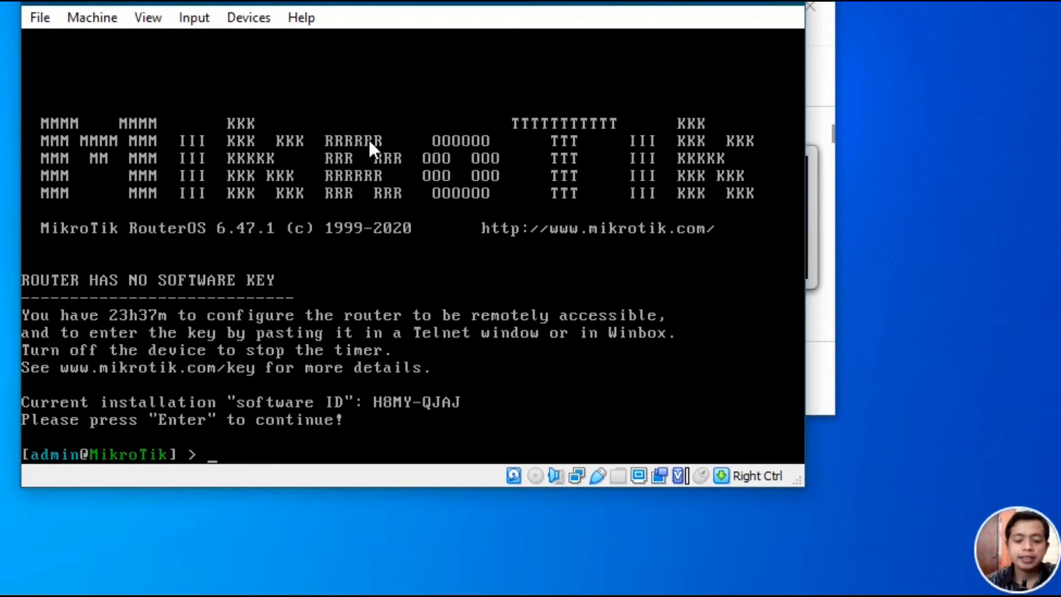
Step: Run 'interface print' twice to list ether1 and ether2 running at MTU 1500
{"action": "type", "text": "ter"}
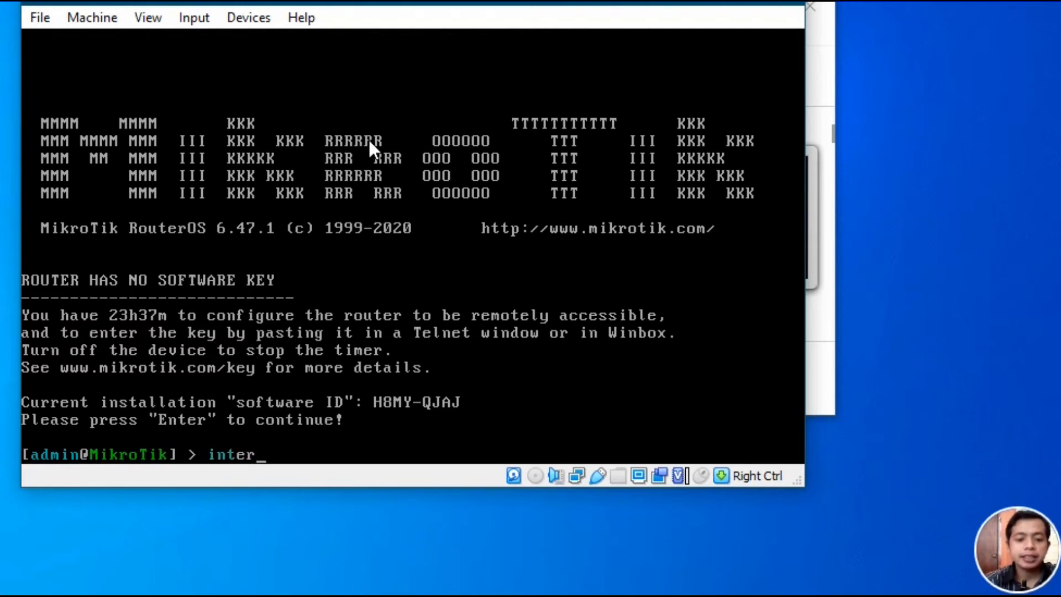
{"action": "key", "text": "Tab"}
{"action": "type", "text": "pr"}
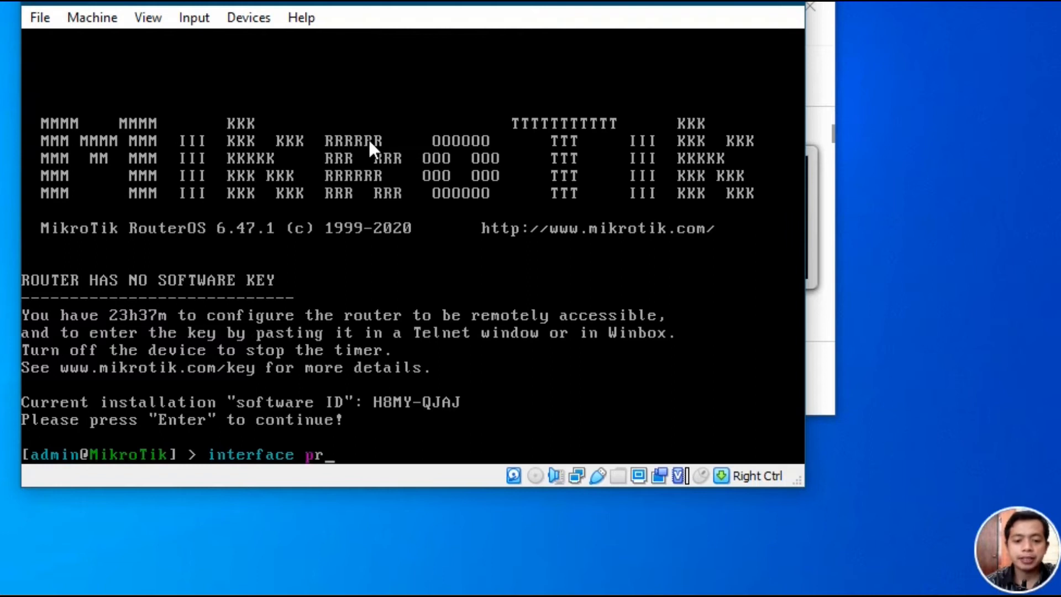
{"action": "key", "text": "Tab"}
{"action": "key", "text": "Return"}
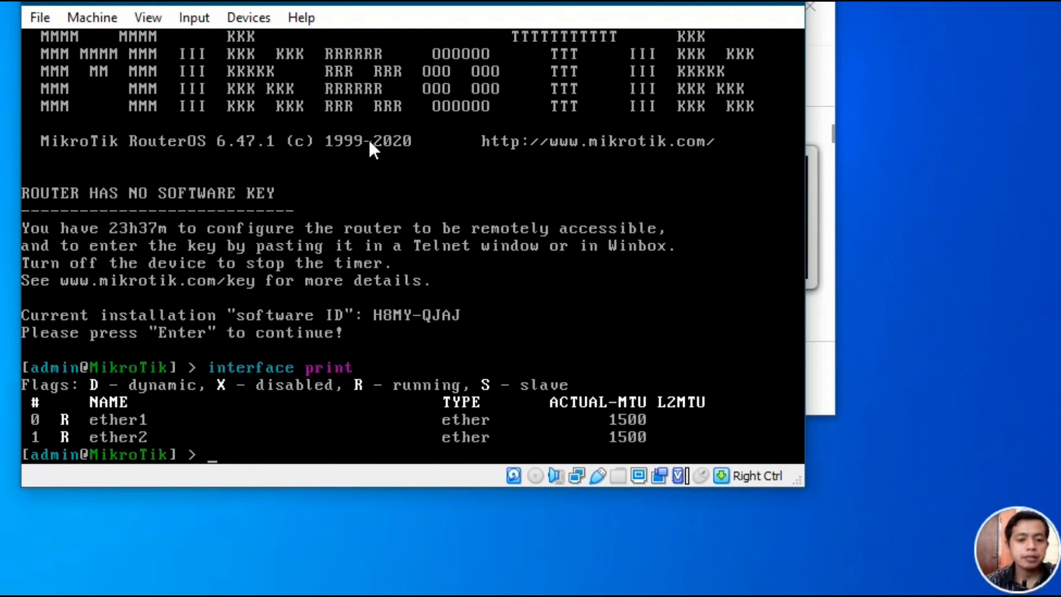
{"action": "type", "text": "inter"}
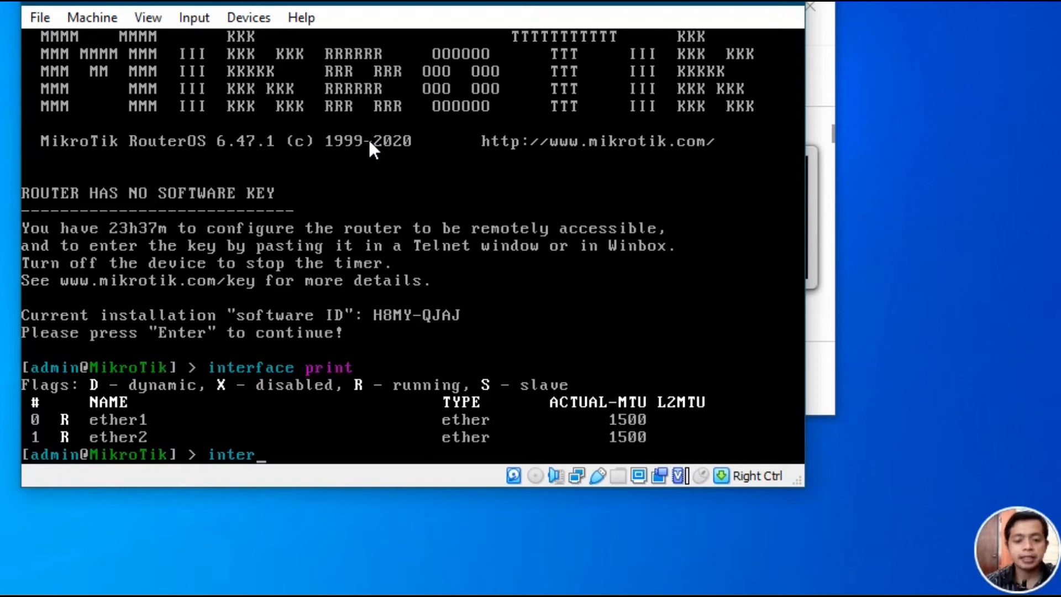
{"action": "key", "text": "Tab"}
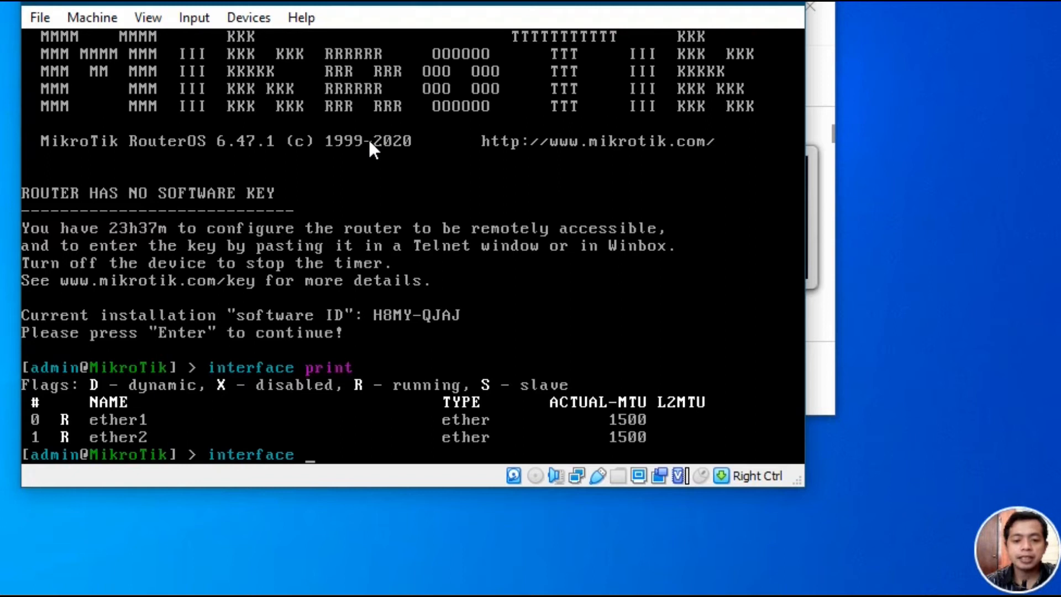
{"action": "type", "text": "pr"}
{"action": "key", "text": "Tab"}
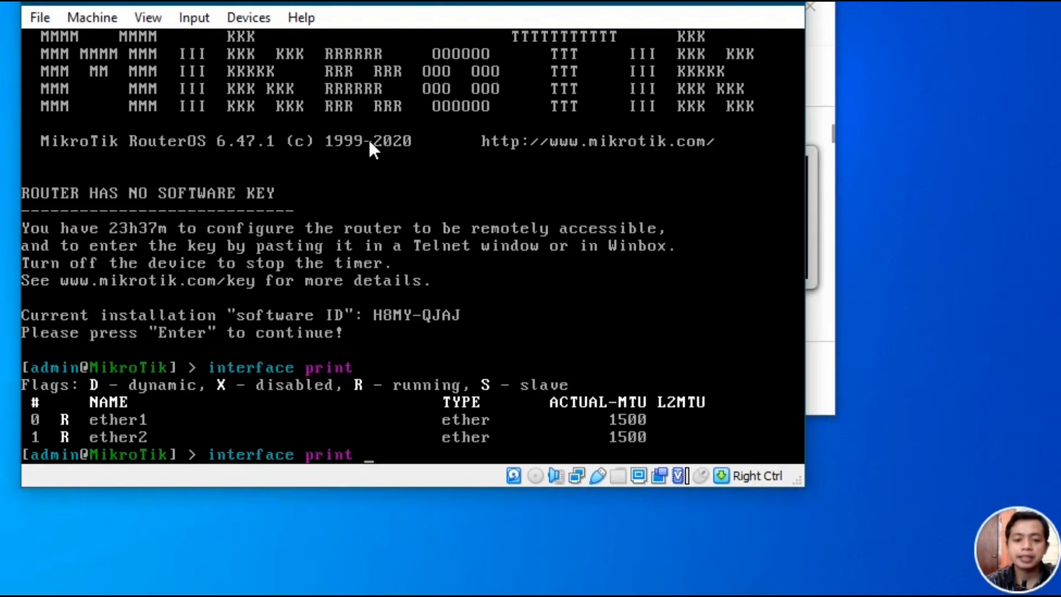
{"action": "key", "text": "Return"}
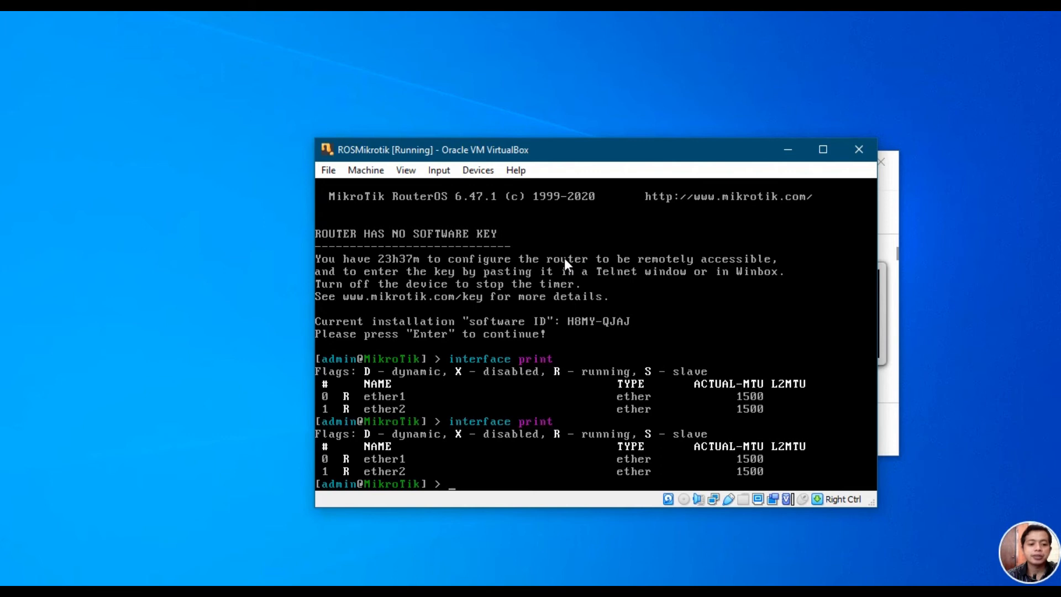
Step: Launch Winbox from Windows search and arrange it beside the router console
{"action": "left_click", "coordinate": [53, 583]}
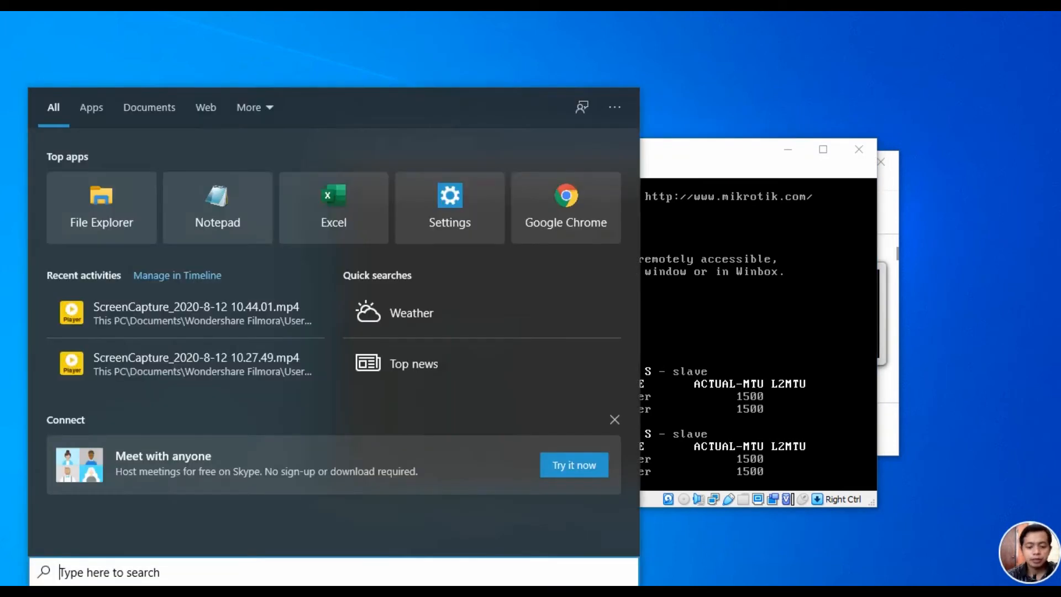
{"action": "type", "text": "winb"}
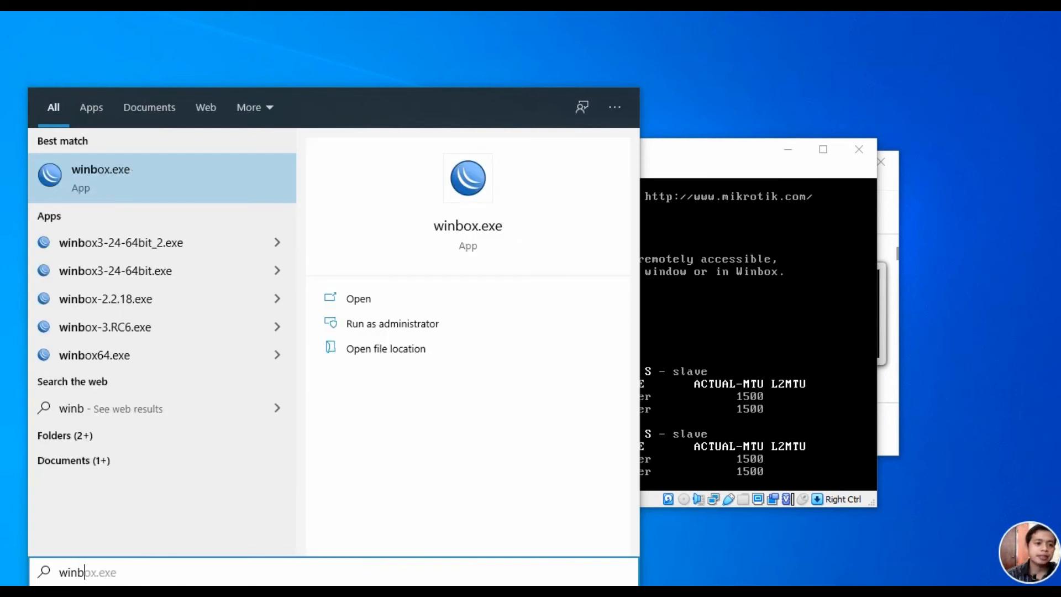
{"action": "left_click", "coordinate": [86, 168]}
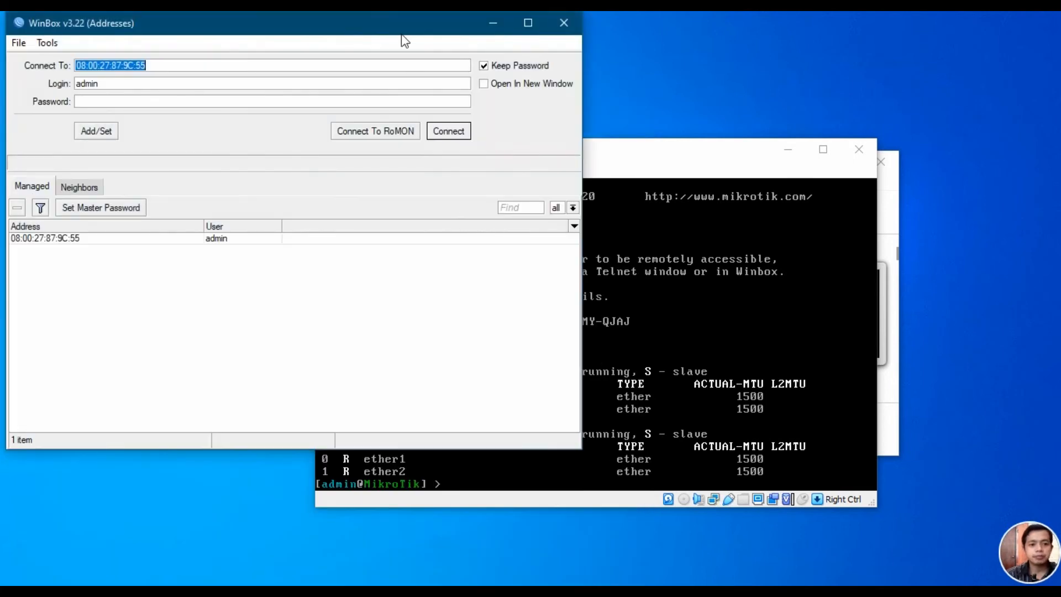
{"action": "left_click_drag", "start_coordinate": [364, 28], "coordinate": [596, 187]}
{"action": "left_click", "coordinate": [561, 158]}
{"action": "left_click_drag", "start_coordinate": [558, 152], "coordinate": [503, 78]}
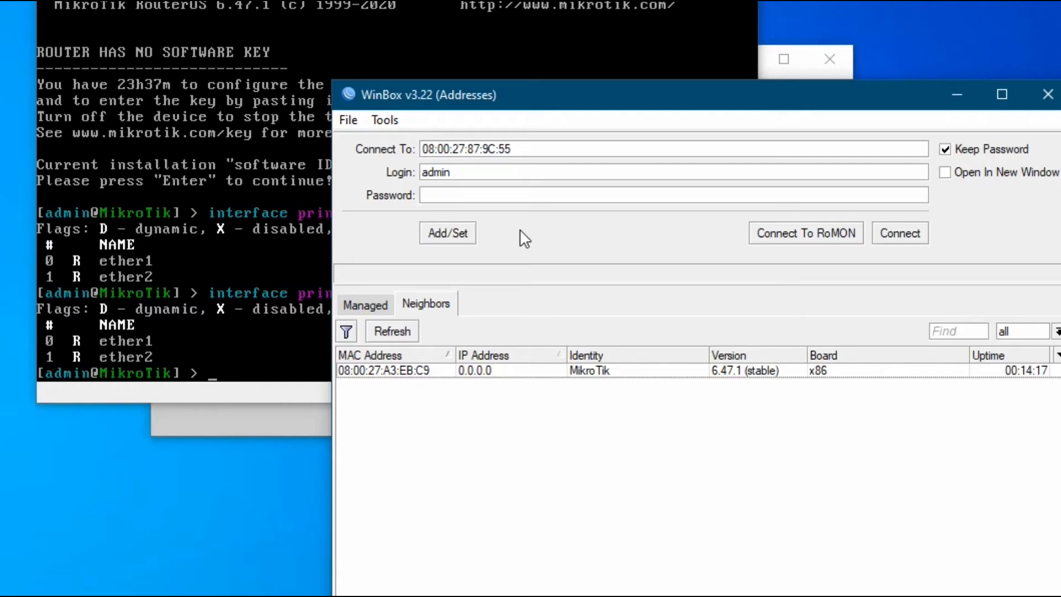
{"action": "left_click_drag", "start_coordinate": [493, 95], "coordinate": [463, 52]}
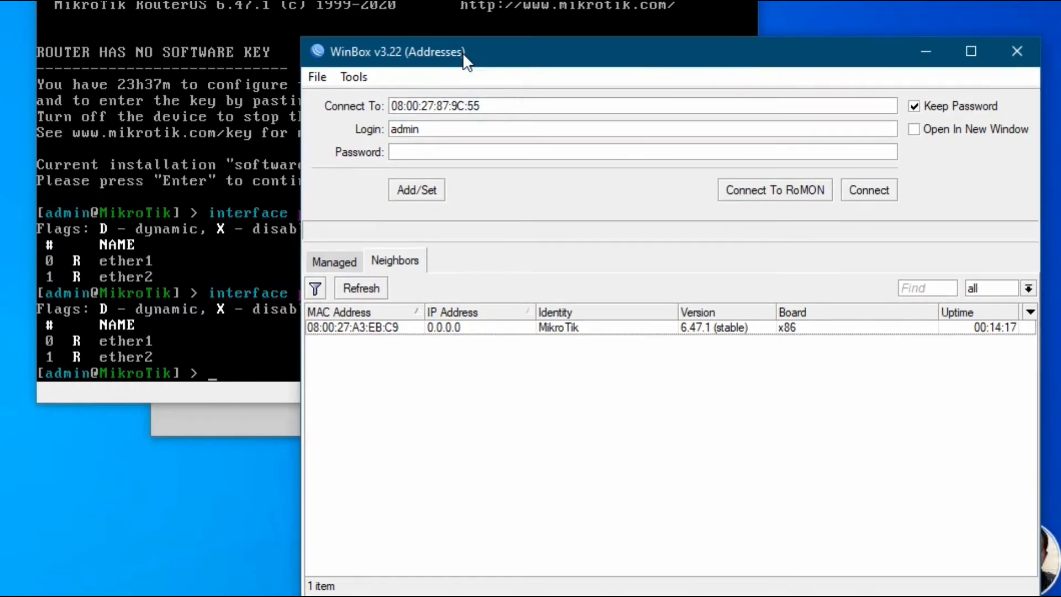
Step: Select the discovered MikroTik router 08:00:27:A3:EB:C9 in Winbox's Neighbors list
{"action": "left_click", "coordinate": [343, 326]}
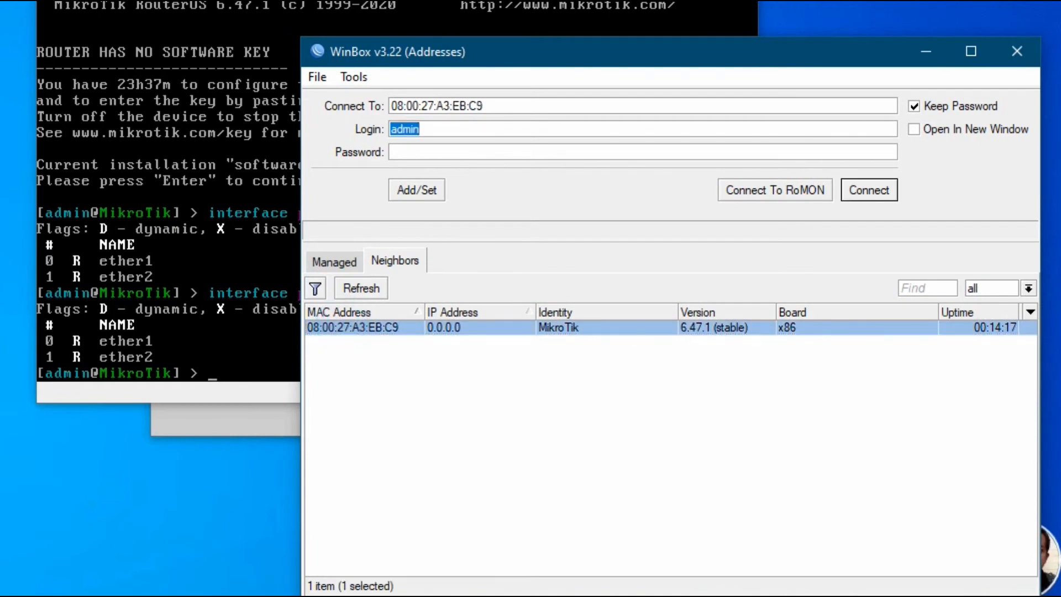
{"action": "left_click", "coordinate": [249, 190]}
{"action": "left_click", "coordinate": [611, 509]}
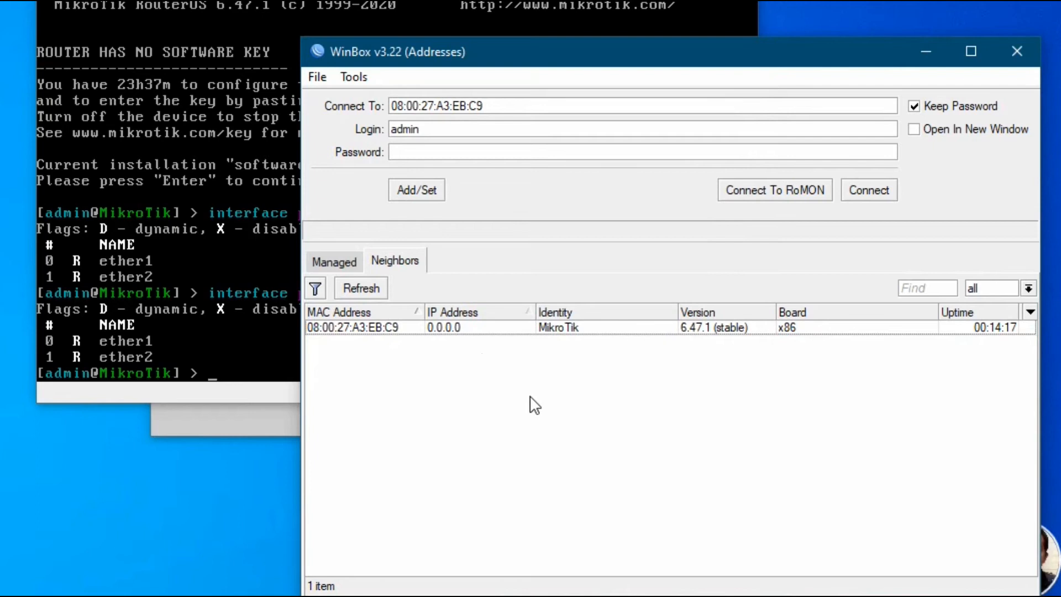
{"action": "left_click", "coordinate": [450, 331]}
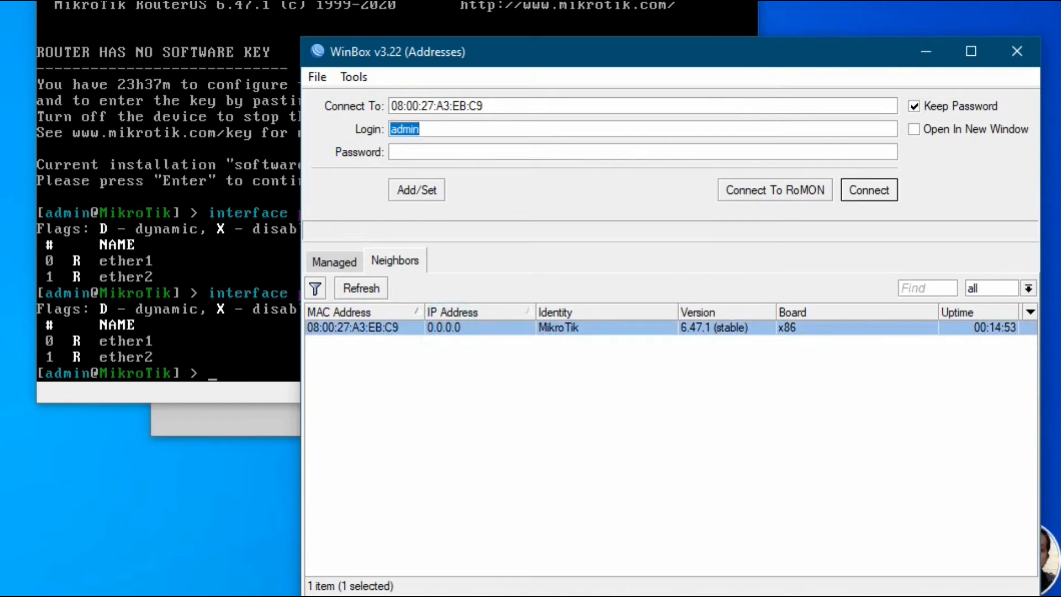
{"action": "left_click", "coordinate": [171, 68]}
{"action": "left_click", "coordinate": [558, 499]}
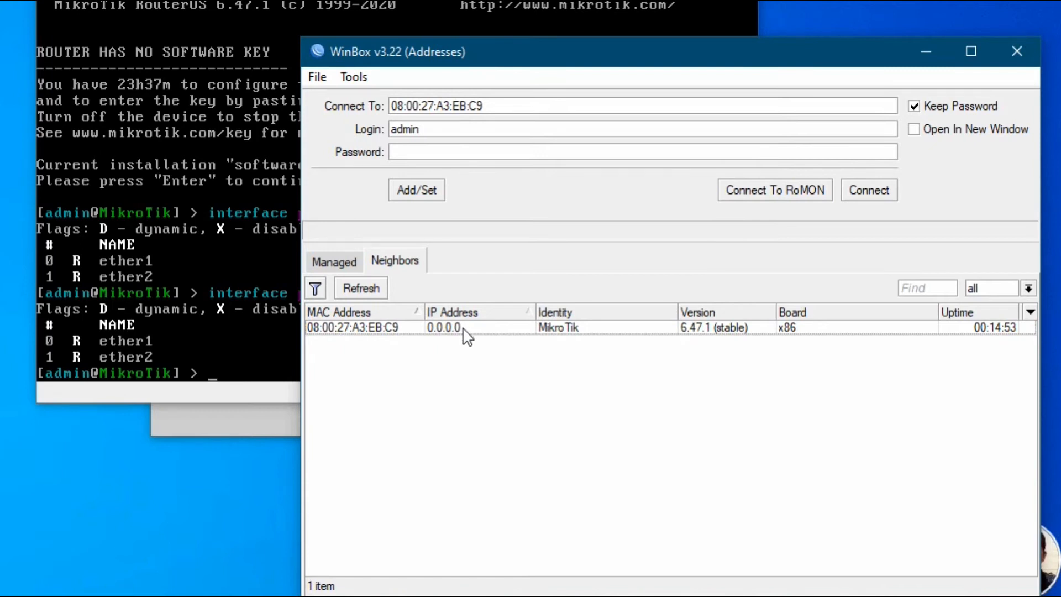
{"action": "left_click", "coordinate": [522, 427]}
{"action": "left_click", "coordinate": [288, 124]}
{"action": "left_click", "coordinate": [560, 498]}
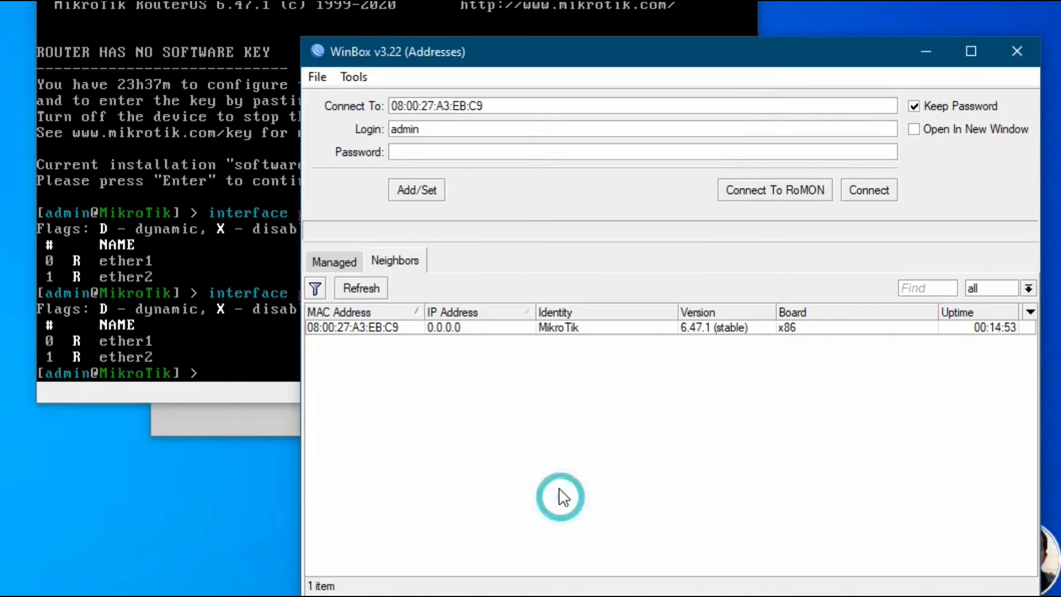
{"action": "left_click", "coordinate": [342, 327]}
Step: Connect as admin with an empty password and dismiss the welcome license notice
{"action": "left_click", "coordinate": [428, 129]}
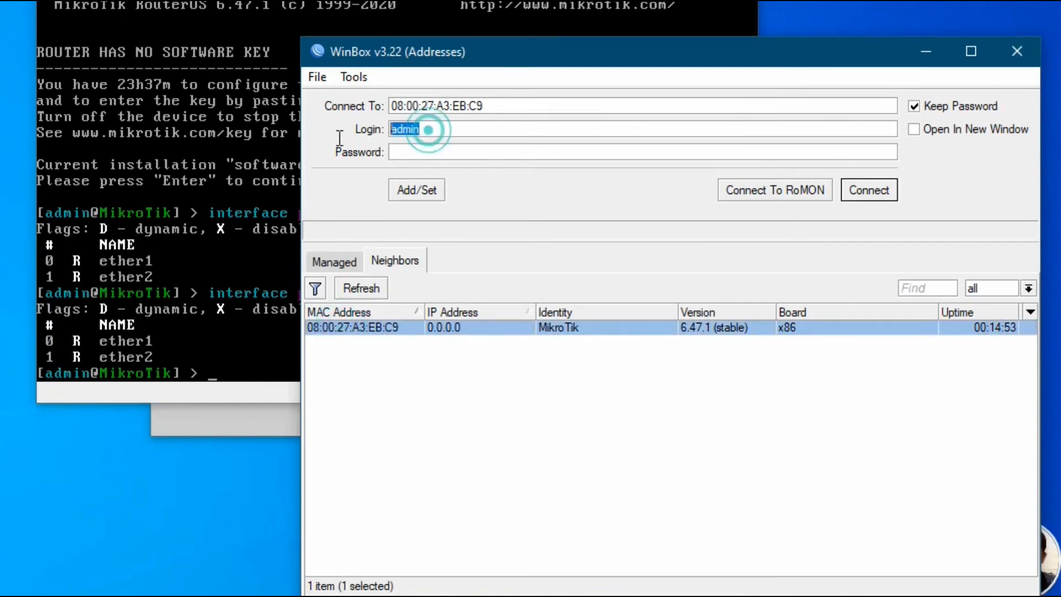
{"action": "left_click", "coordinate": [421, 153]}
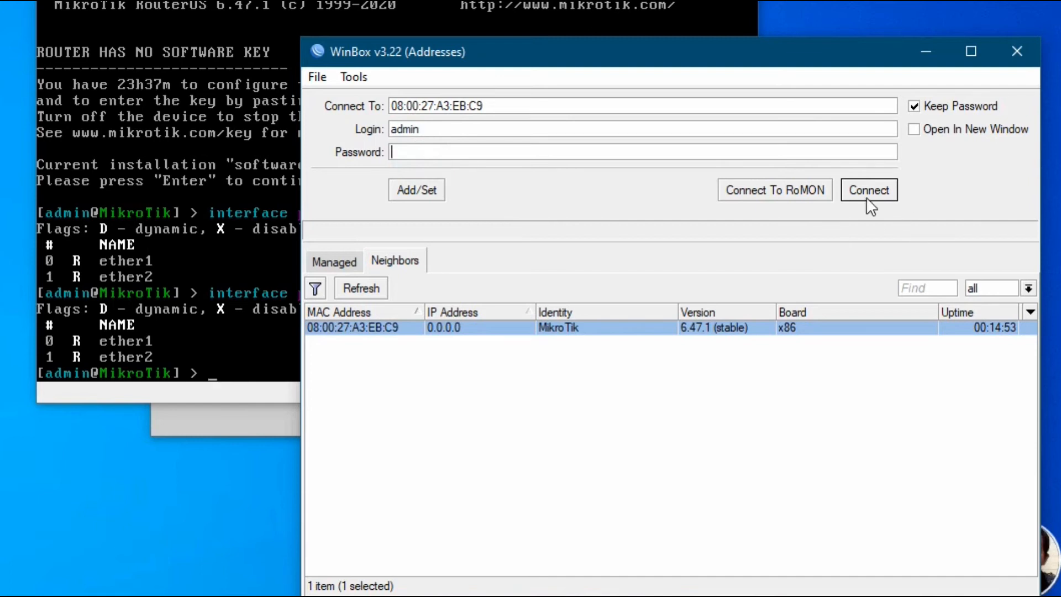
{"action": "left_click", "coordinate": [880, 188]}
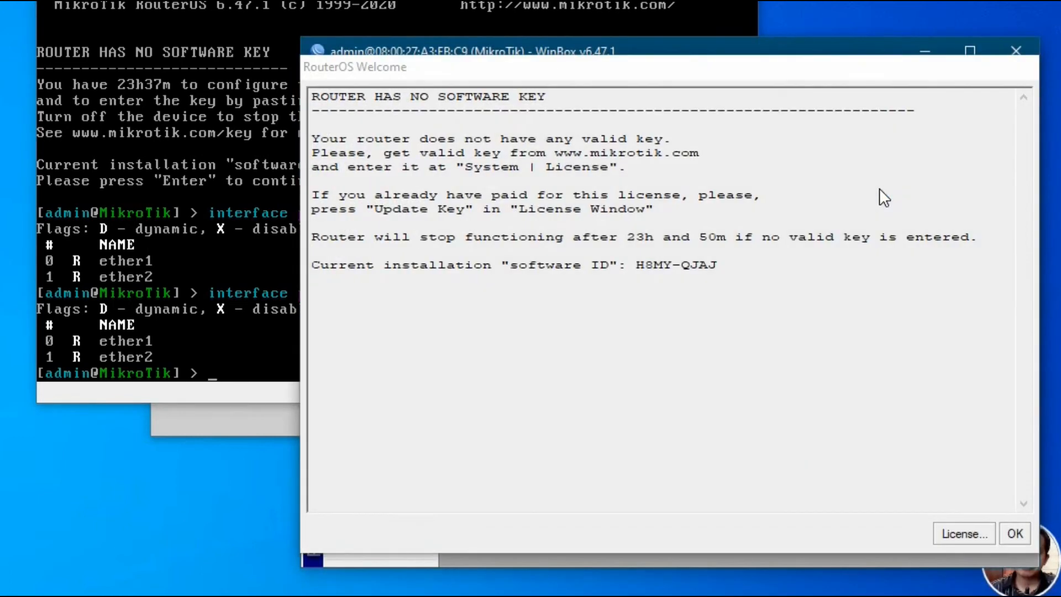
{"action": "left_click_drag", "start_coordinate": [724, 65], "coordinate": [415, 0]}
{"action": "left_click", "coordinate": [727, 473]}
{"action": "left_click_drag", "start_coordinate": [782, 65], "coordinate": [594, 51]}
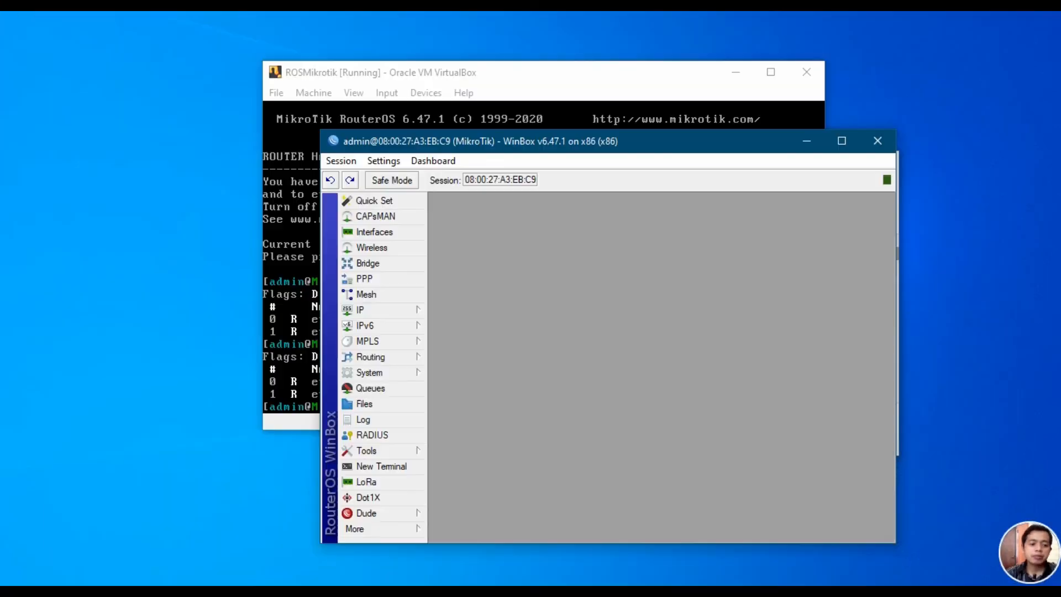
Step: Launch PuTTY from Windows search and position its configuration window
{"action": "left_click", "coordinate": [106, 573]}
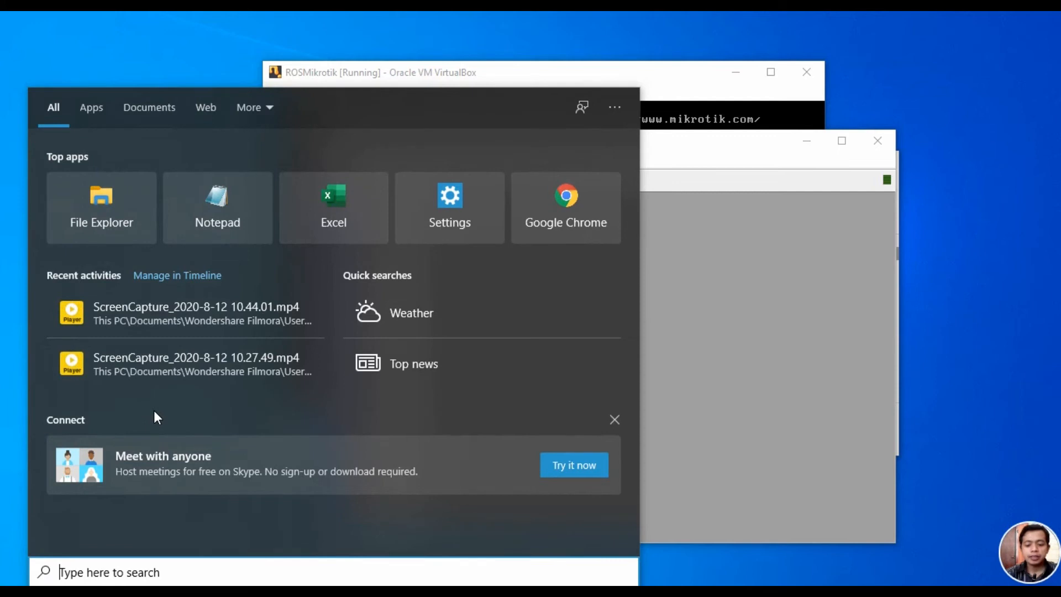
{"action": "type", "text": "putty"}
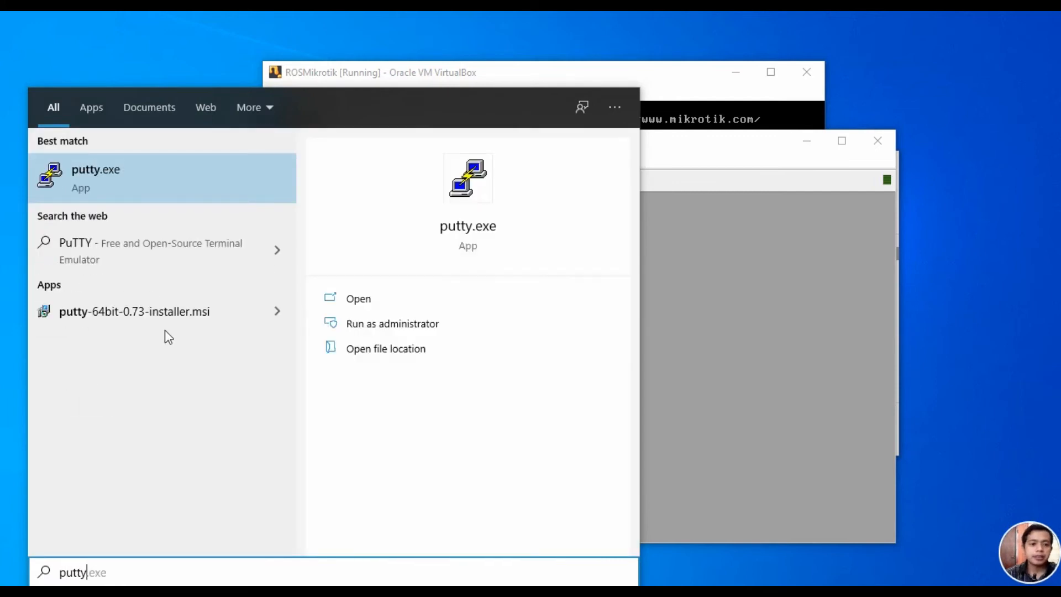
{"action": "left_click", "coordinate": [467, 224]}
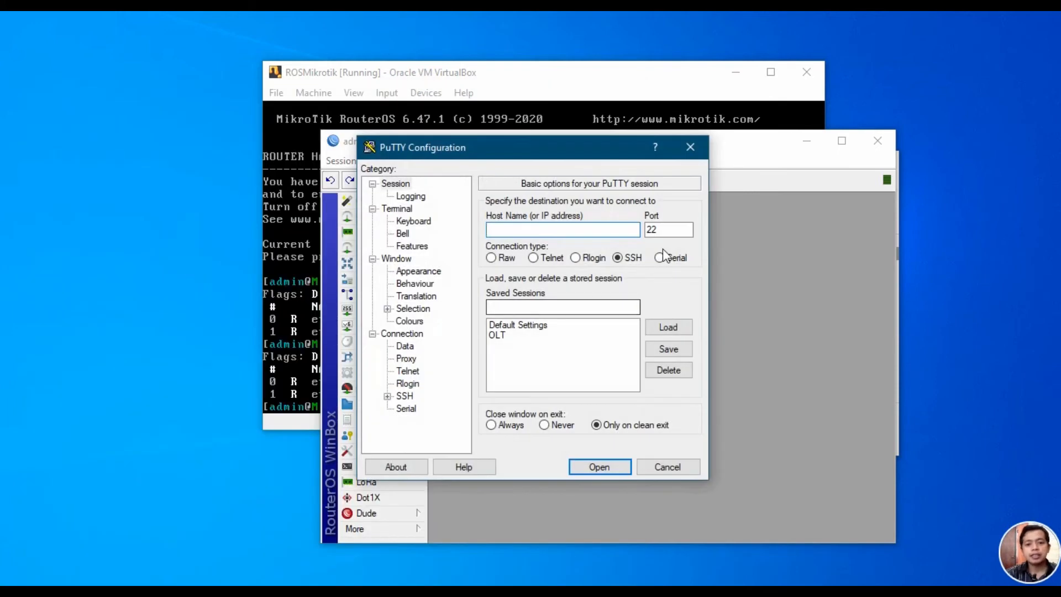
{"action": "left_click_drag", "start_coordinate": [552, 145], "coordinate": [323, 154]}
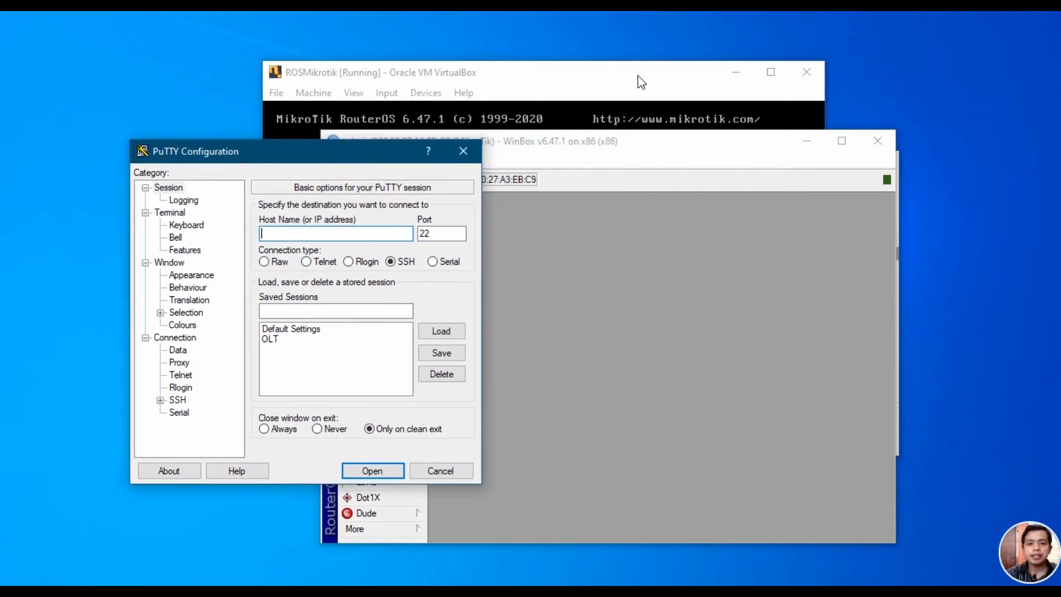
{"action": "left_click", "coordinate": [606, 73]}
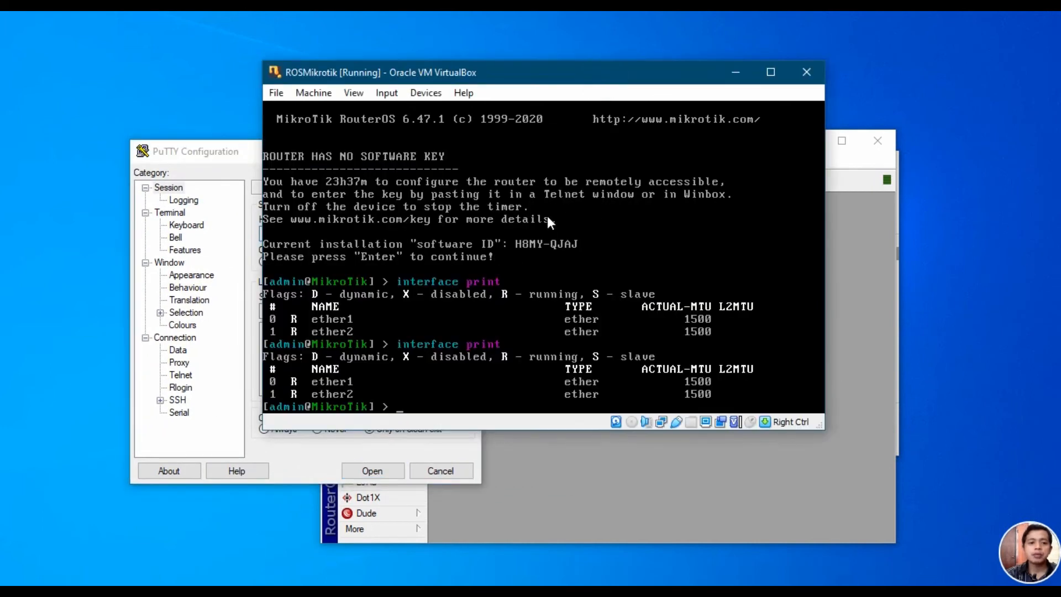
{"action": "left_click", "coordinate": [187, 154]}
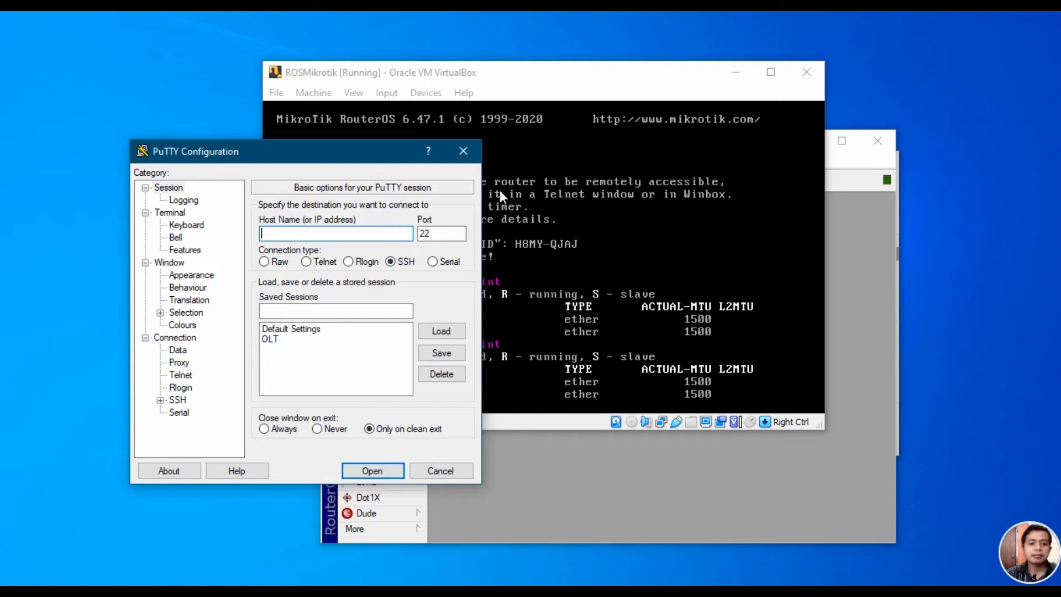
Step: Close PuTTY Configuration without connecting and reposition the RouterOS console in front
{"action": "left_click_drag", "start_coordinate": [365, 153], "coordinate": [344, 186]}
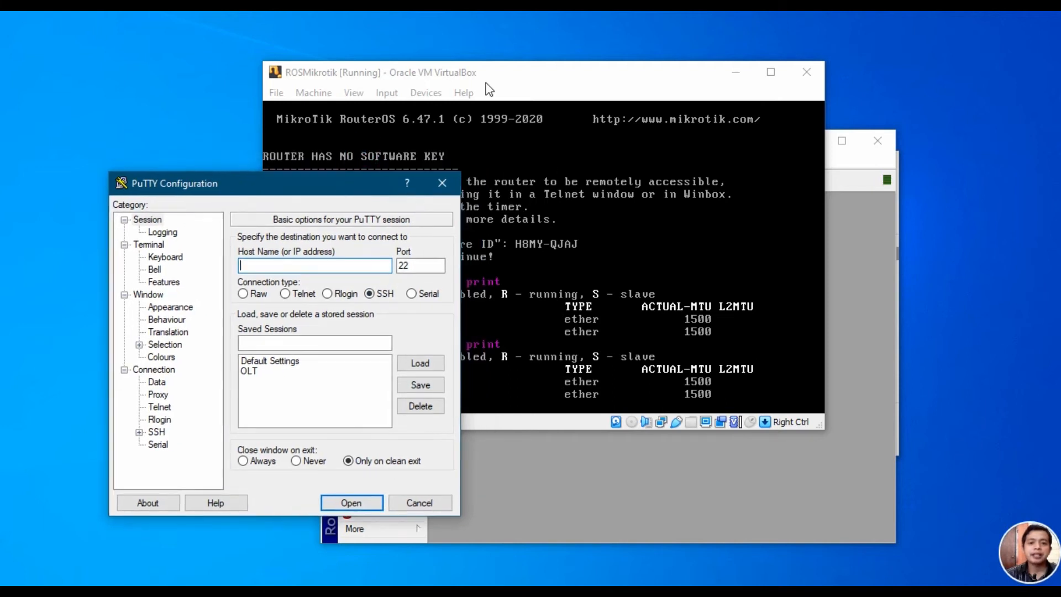
{"action": "left_click", "coordinate": [486, 78]}
{"action": "left_click", "coordinate": [187, 178]}
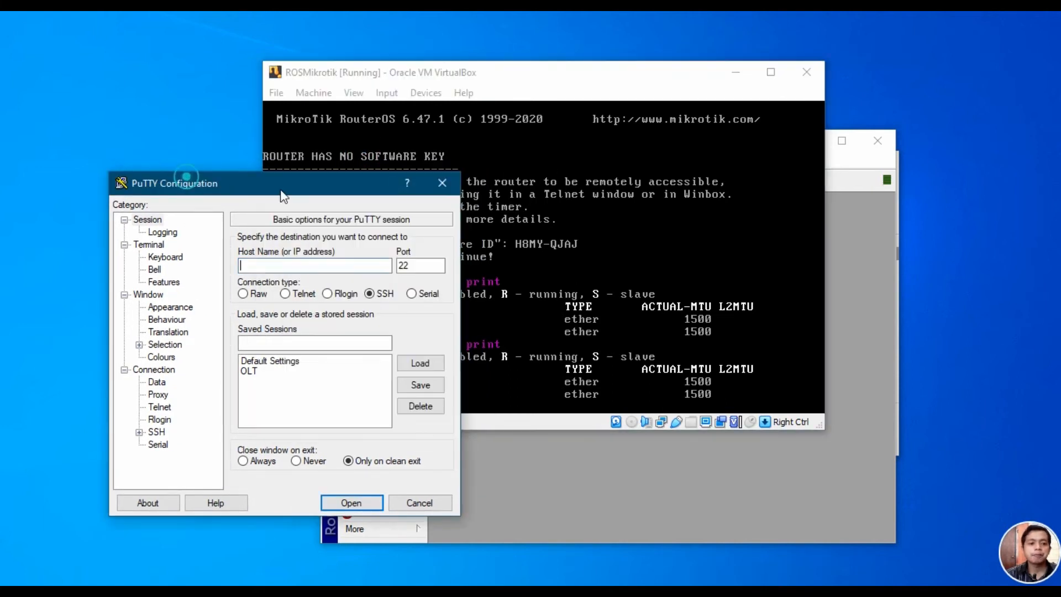
{"action": "left_click", "coordinate": [450, 185]}
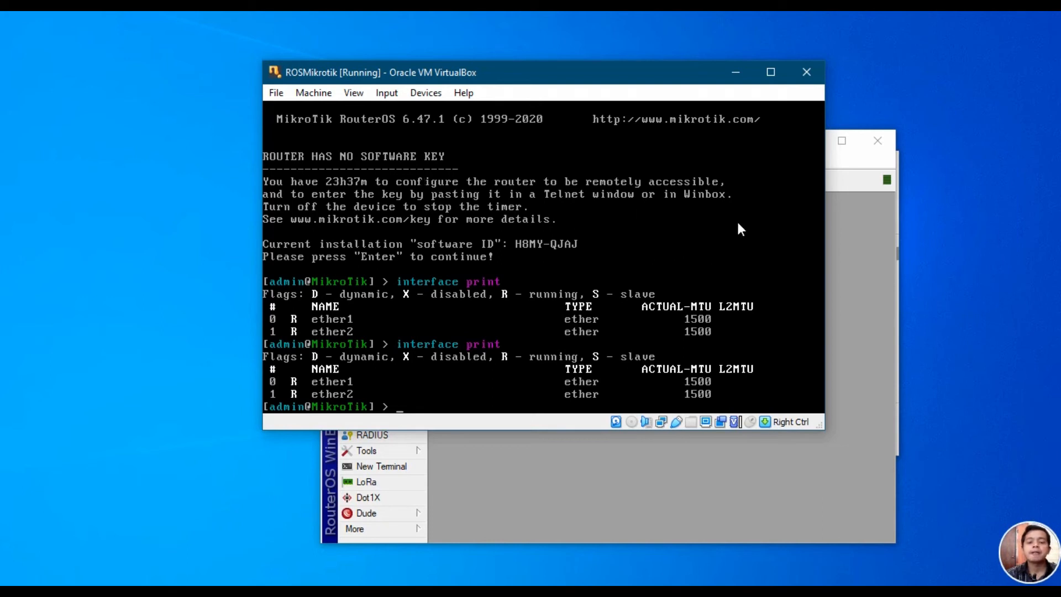
{"action": "left_click_drag", "start_coordinate": [598, 74], "coordinate": [620, 90]}
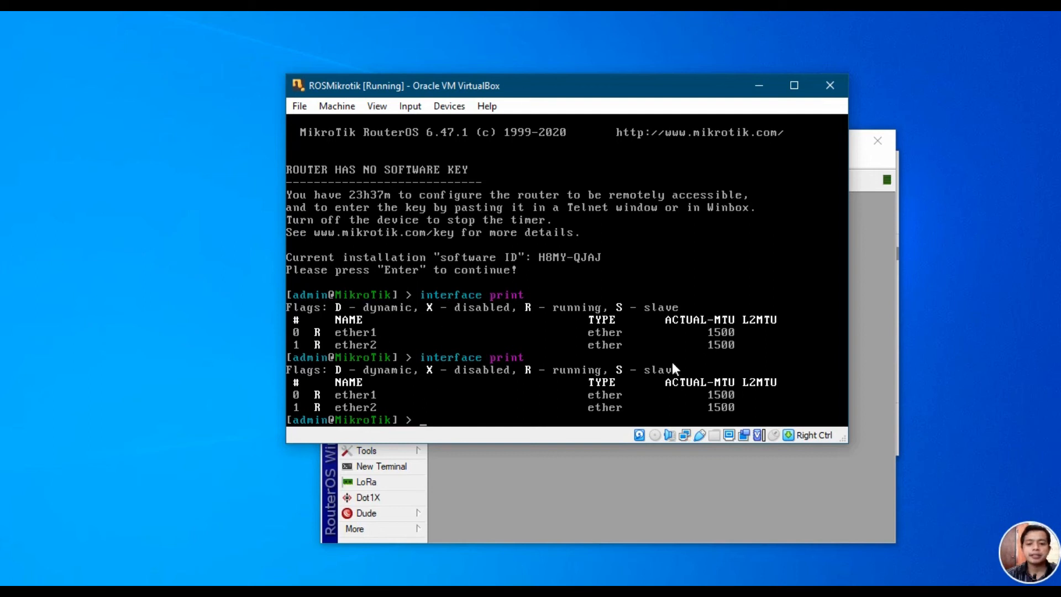
{"action": "left_click_drag", "start_coordinate": [486, 86], "coordinate": [540, 72]}
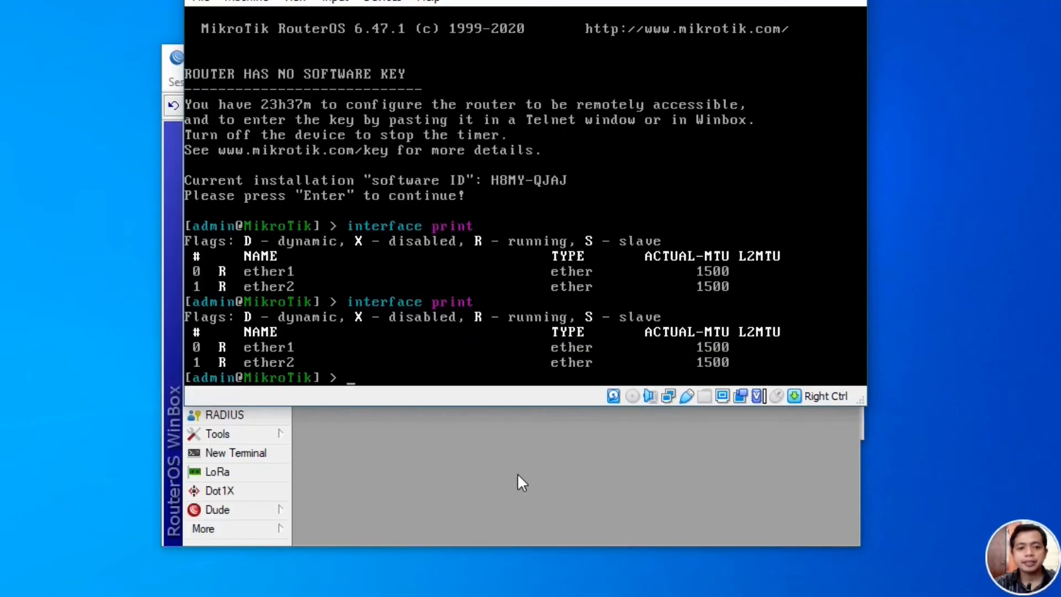
{"action": "left_click", "coordinate": [522, 482]}
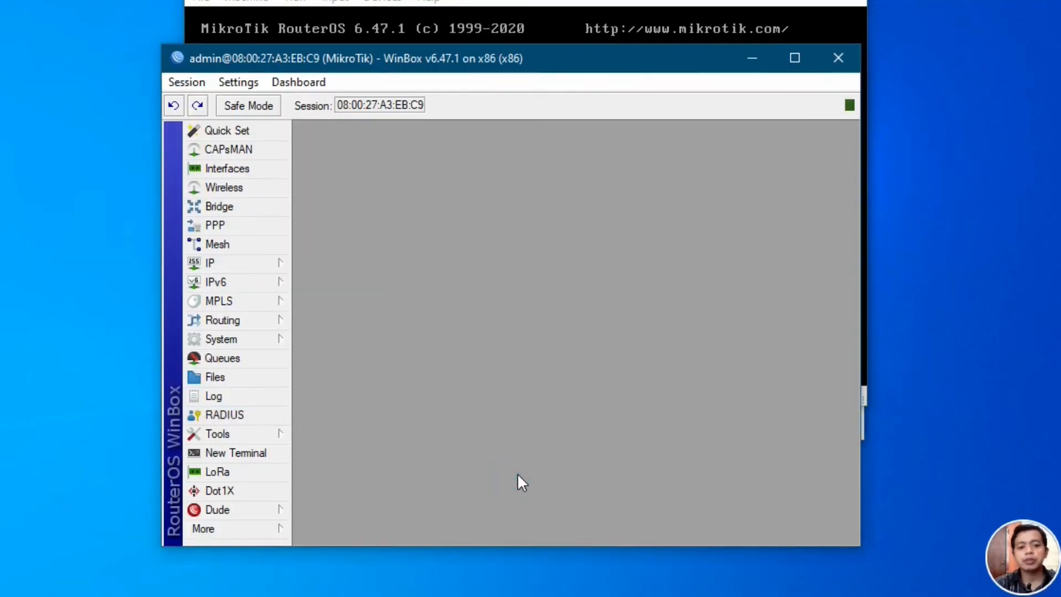
{"action": "left_click", "coordinate": [446, 25]}
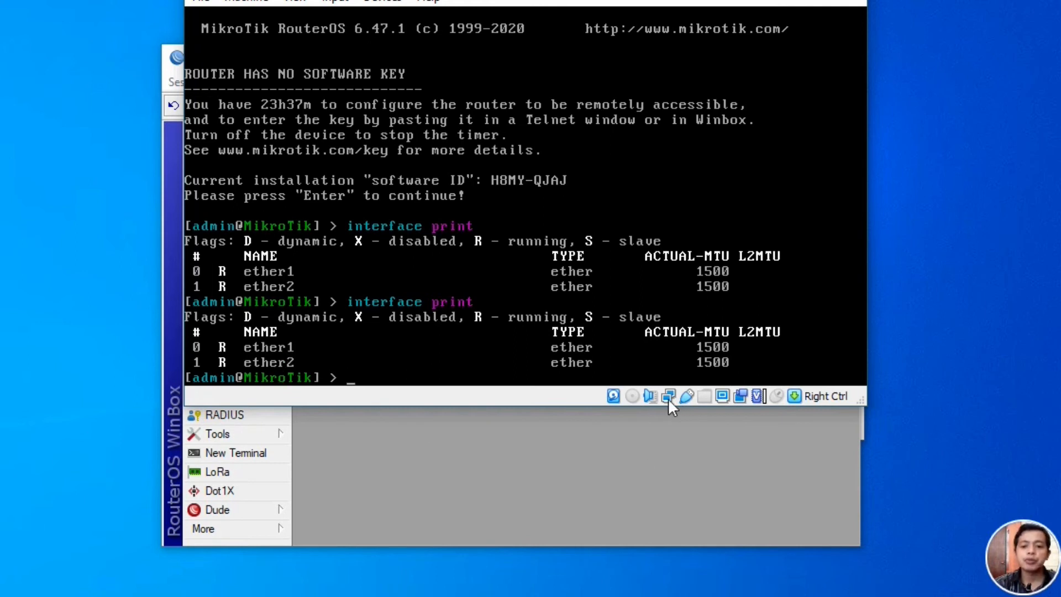
{"action": "mouse_move", "coordinate": [669, 401]}
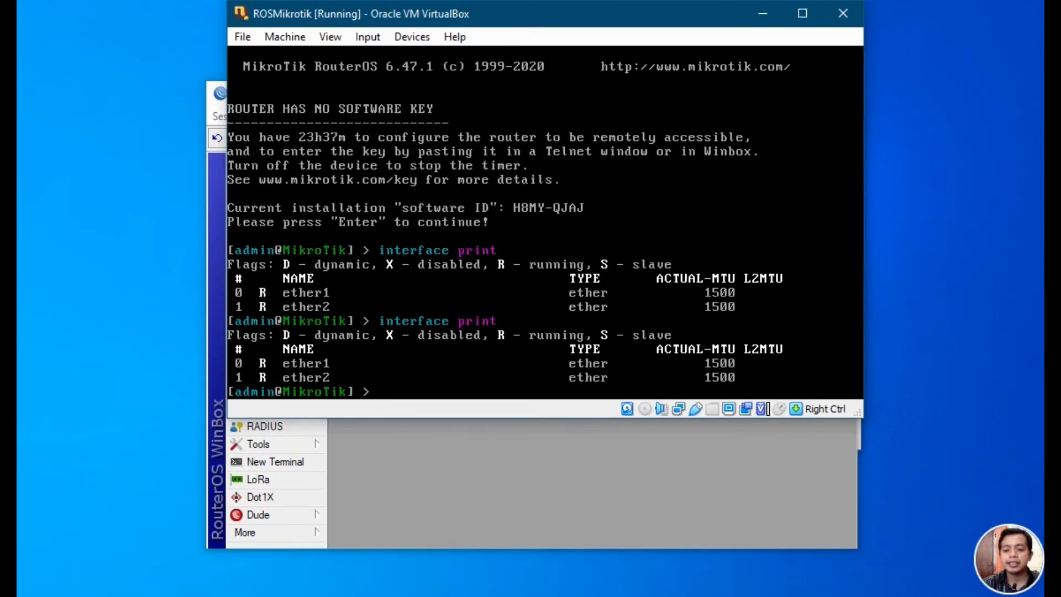
{"action": "right_click", "coordinate": [918, 596]}
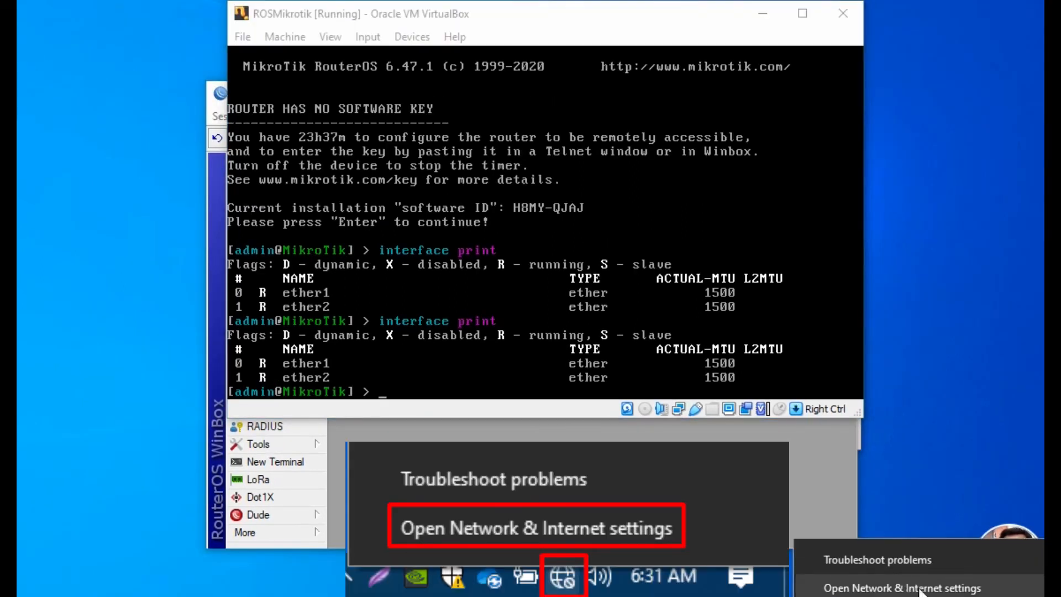
Step: Open Network Connections from Network & Internet settings, then restore and reposition its window
{"action": "left_click", "coordinate": [906, 587]}
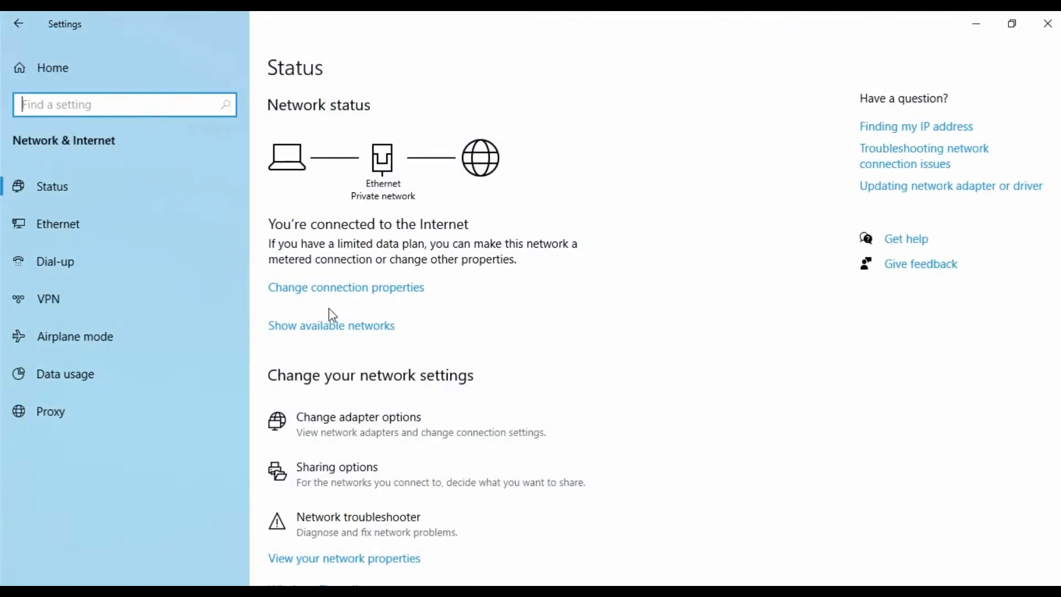
{"action": "left_click", "coordinate": [355, 429]}
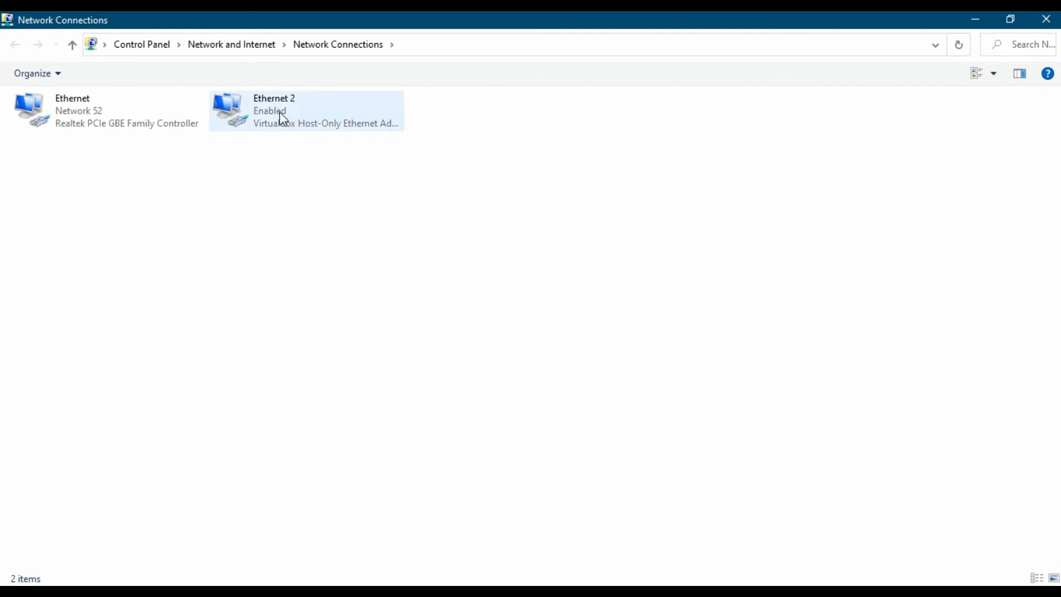
{"action": "left_click", "coordinate": [1009, 21]}
{"action": "left_click_drag", "start_coordinate": [501, 30], "coordinate": [689, 161]}
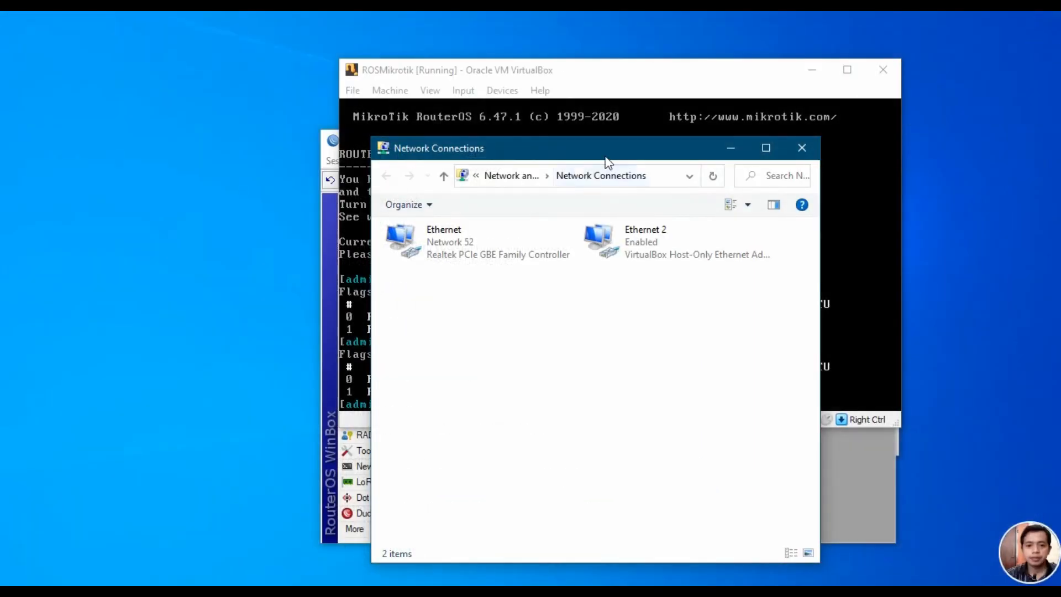
{"action": "left_click_drag", "start_coordinate": [607, 159], "coordinate": [405, 169]}
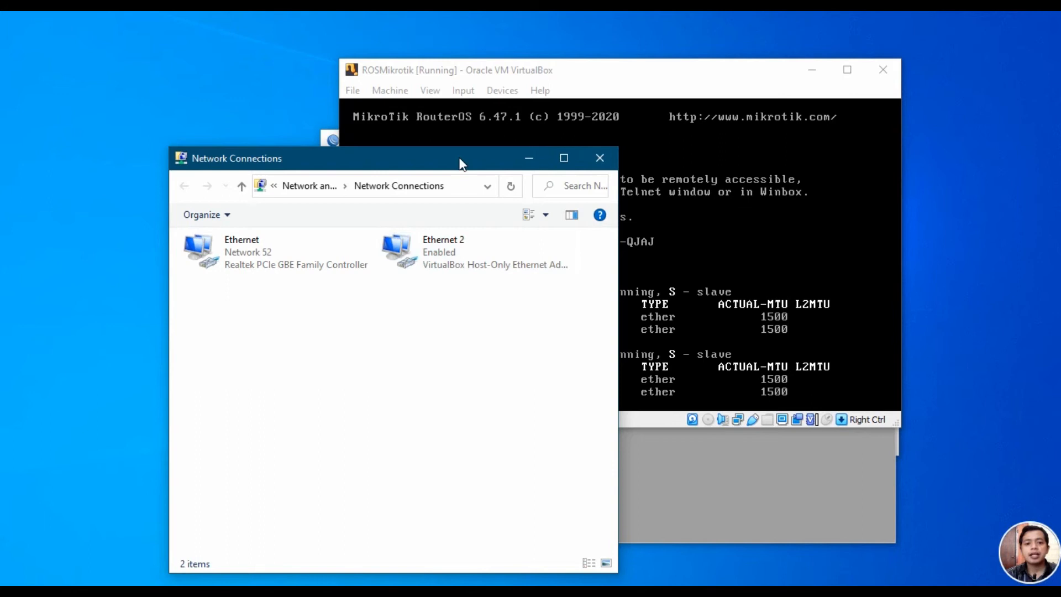
{"action": "left_click_drag", "start_coordinate": [364, 108], "coordinate": [224, 86]}
{"action": "left_click_drag", "start_coordinate": [339, 141], "coordinate": [320, 139]}
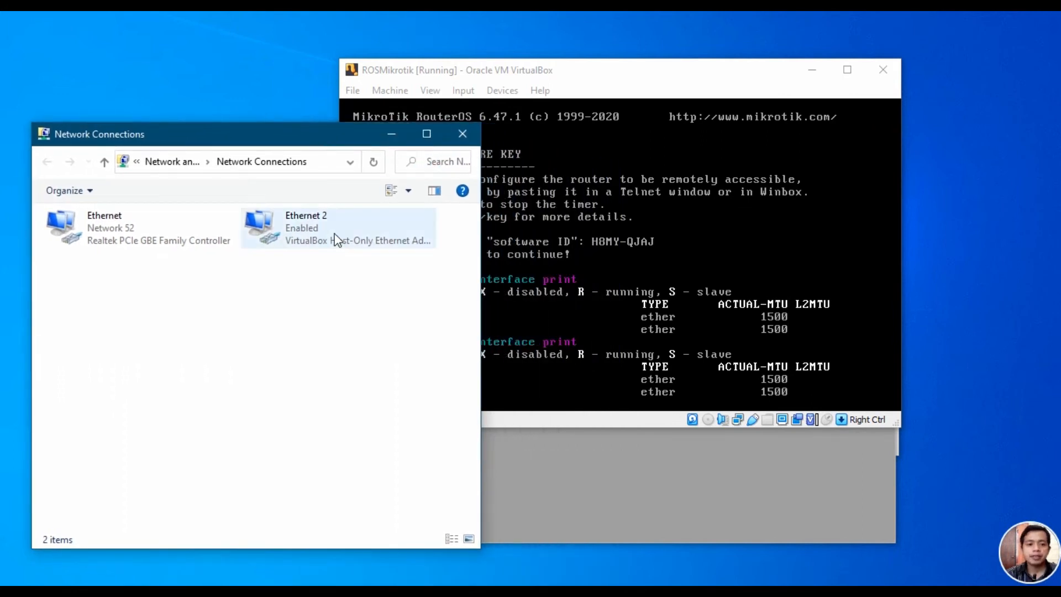
Step: In Winbox IP > Addresses, add a new address 10.10.10.1/24
{"action": "left_click", "coordinate": [581, 93]}
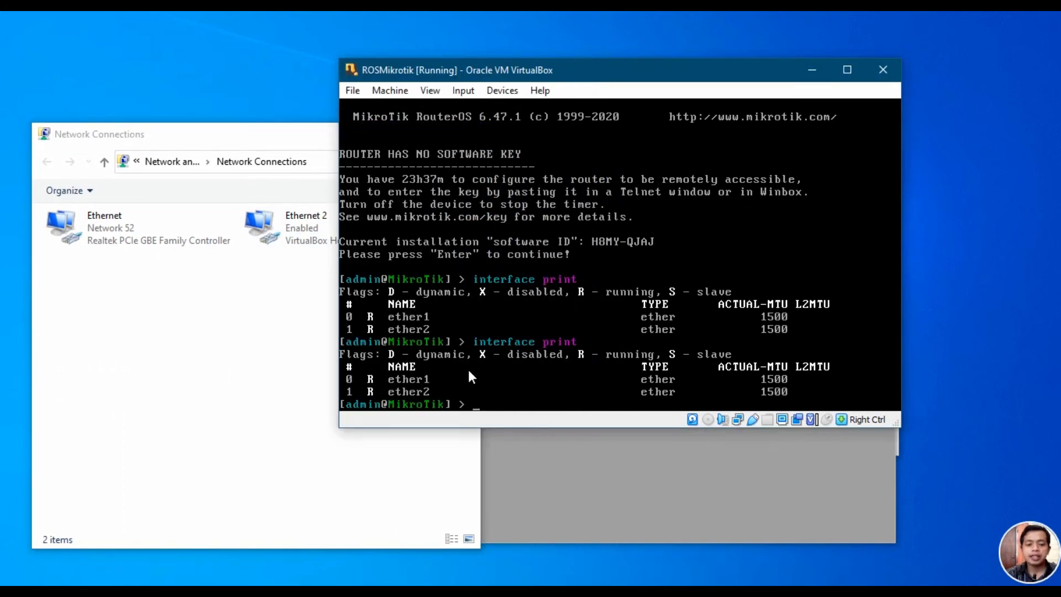
{"action": "left_click", "coordinate": [225, 380]}
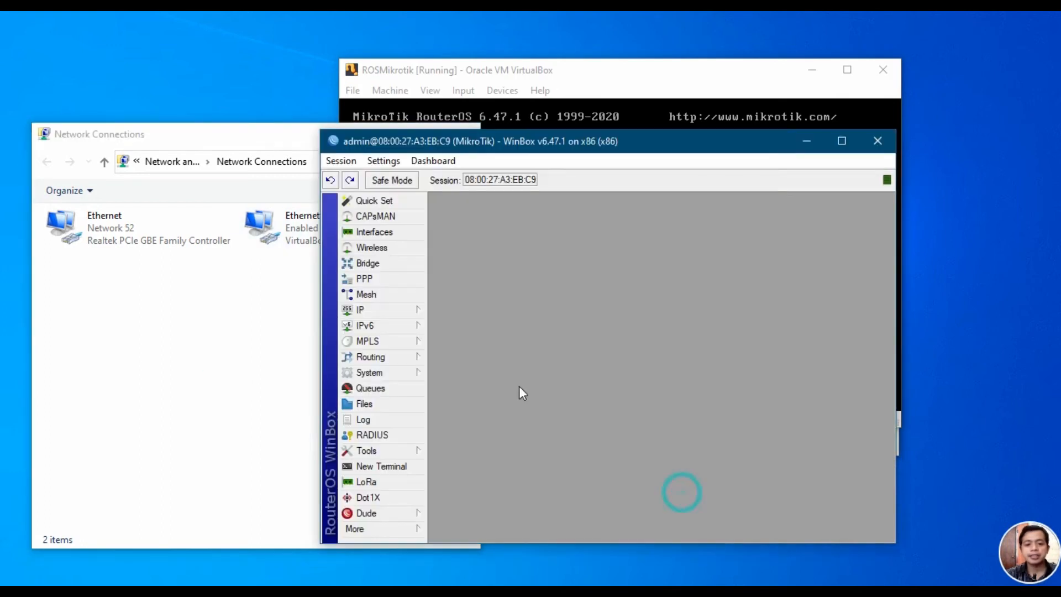
{"action": "left_click", "coordinate": [407, 316]}
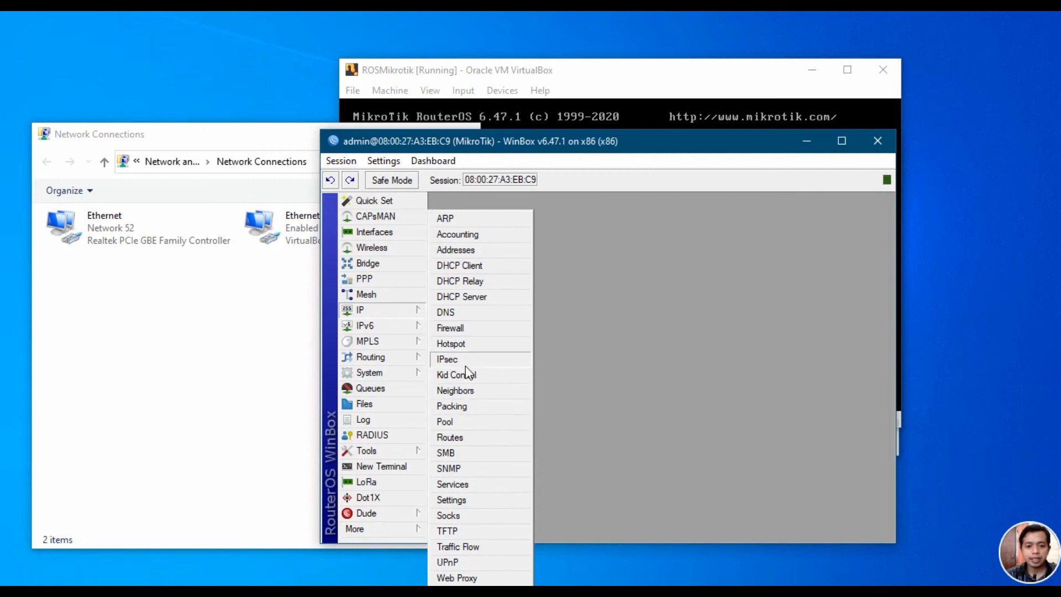
{"action": "left_click", "coordinate": [472, 250]}
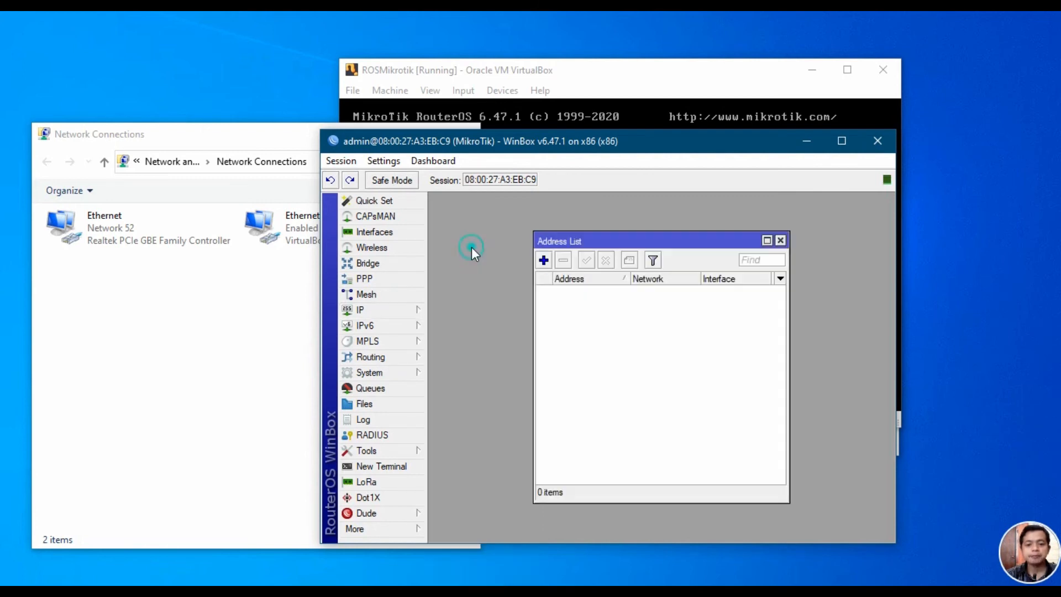
{"action": "left_click", "coordinate": [544, 261]}
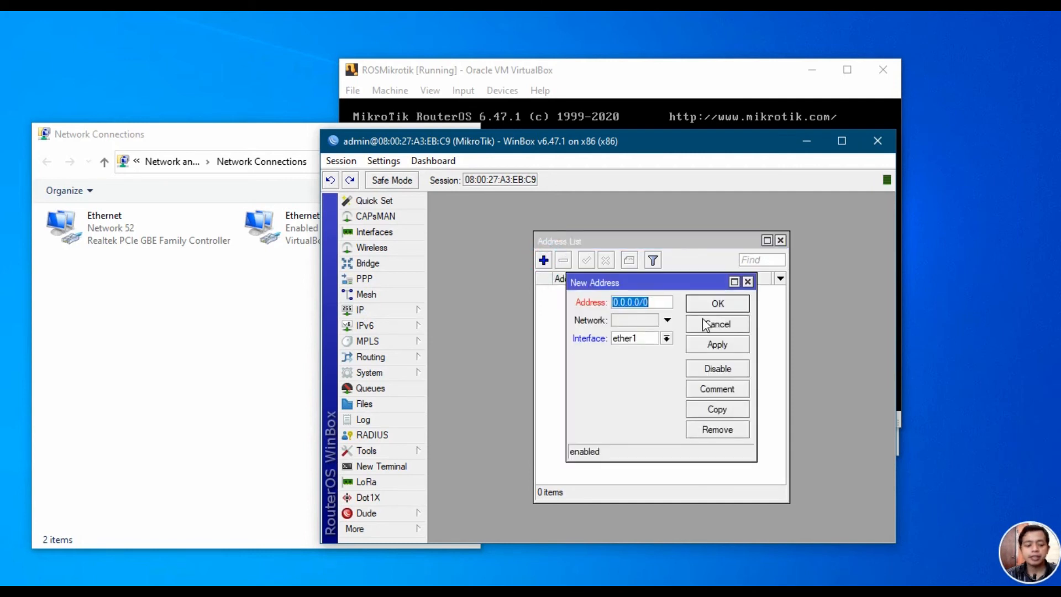
{"action": "type", "text": "10.10.0"}
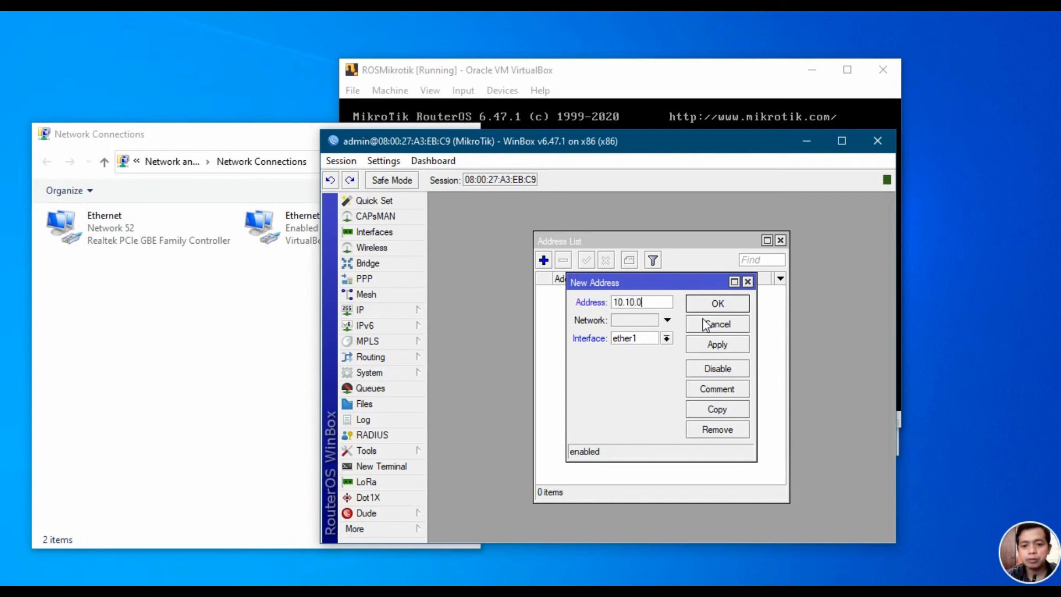
{"action": "key", "text": "BackSpace"}
{"action": "type", "text": "10"}
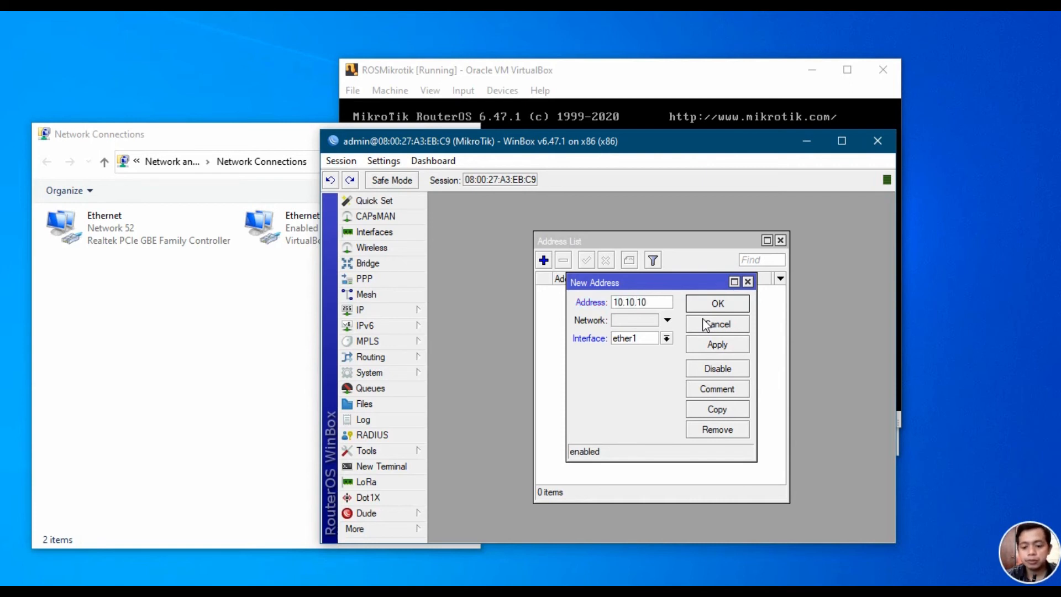
{"action": "type", "text": ".1/24"}
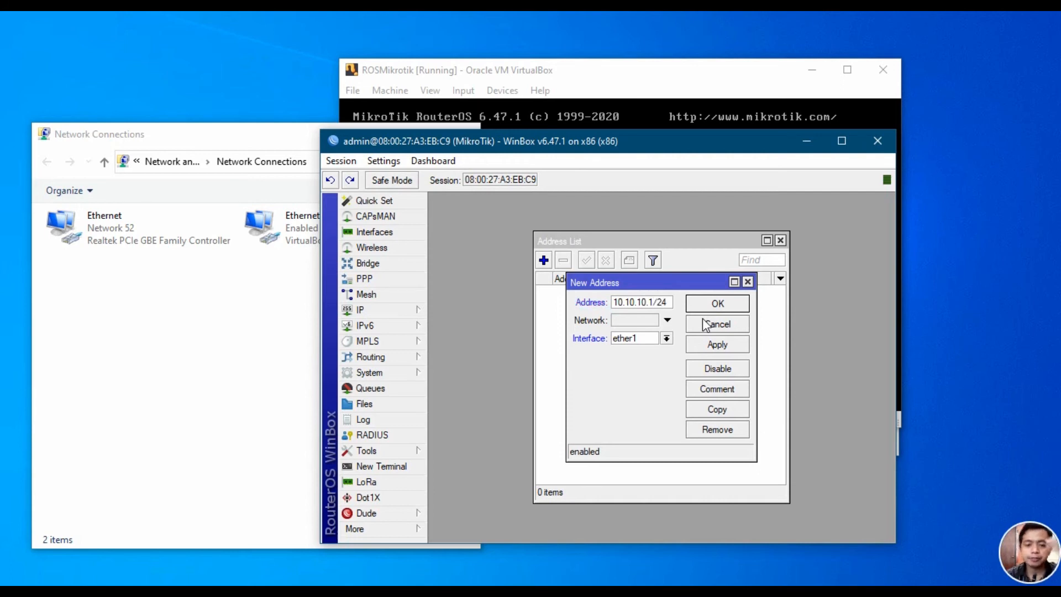
Step: Assign the address to ether2, then apply and confirm with OK
{"action": "left_click", "coordinate": [641, 339]}
{"action": "left_click", "coordinate": [627, 359]}
{"action": "left_click", "coordinate": [471, 75]}
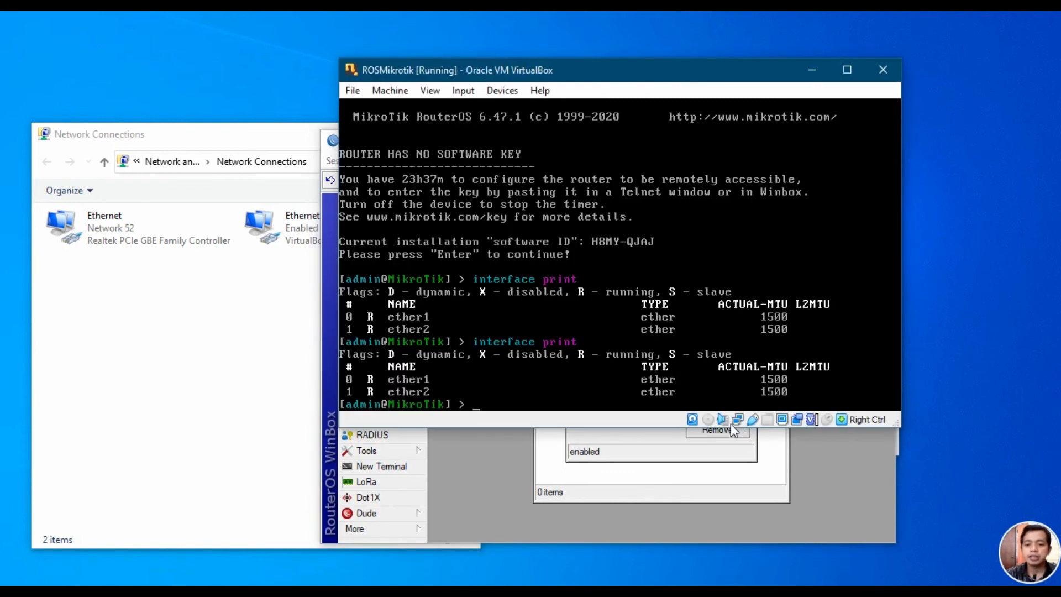
{"action": "mouse_move", "coordinate": [738, 430]}
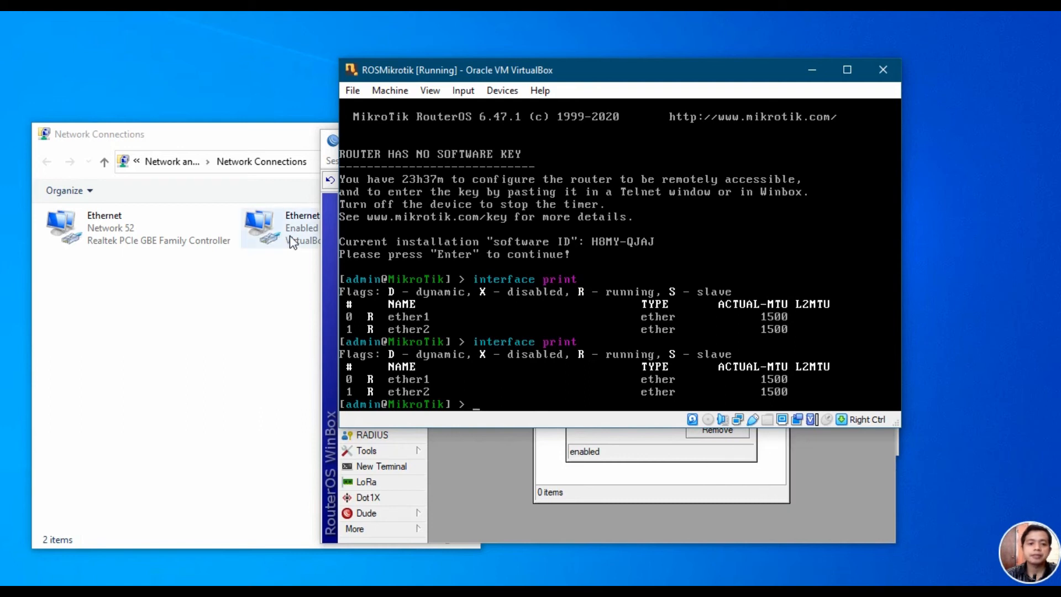
{"action": "left_click", "coordinate": [464, 486]}
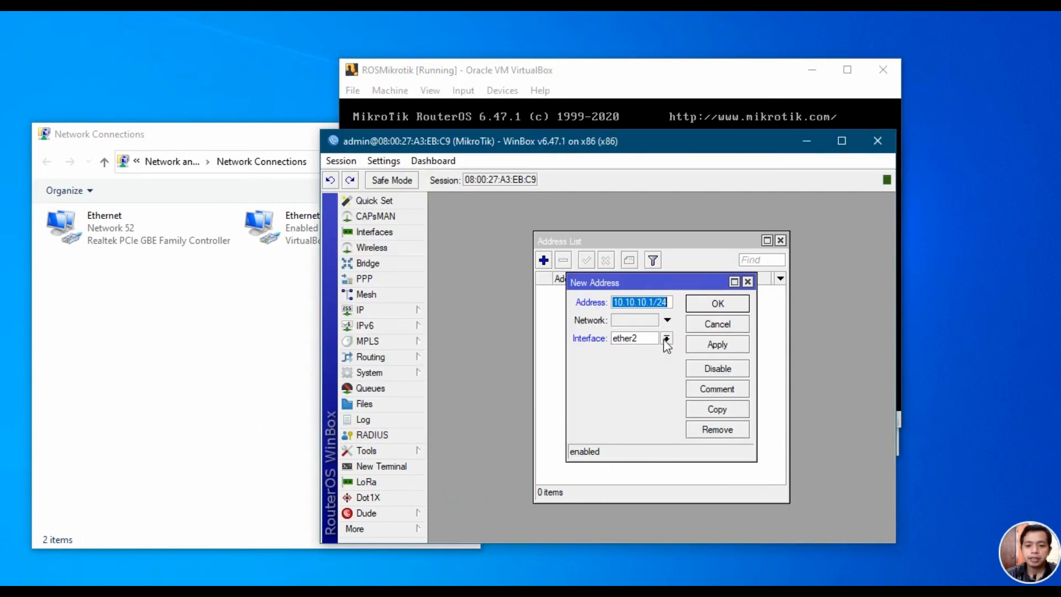
{"action": "left_click", "coordinate": [718, 346]}
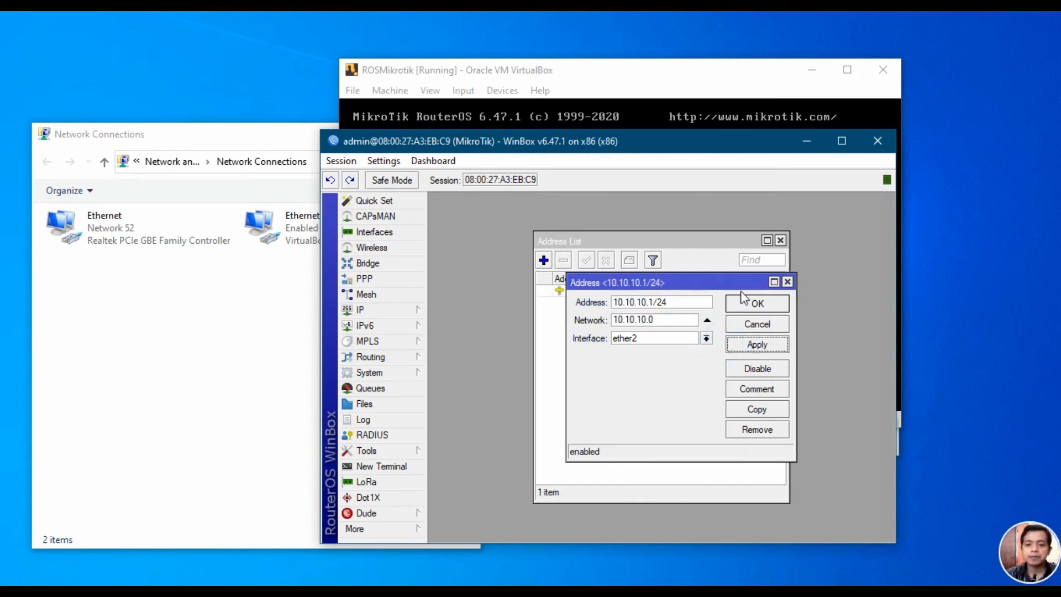
{"action": "left_click", "coordinate": [757, 304]}
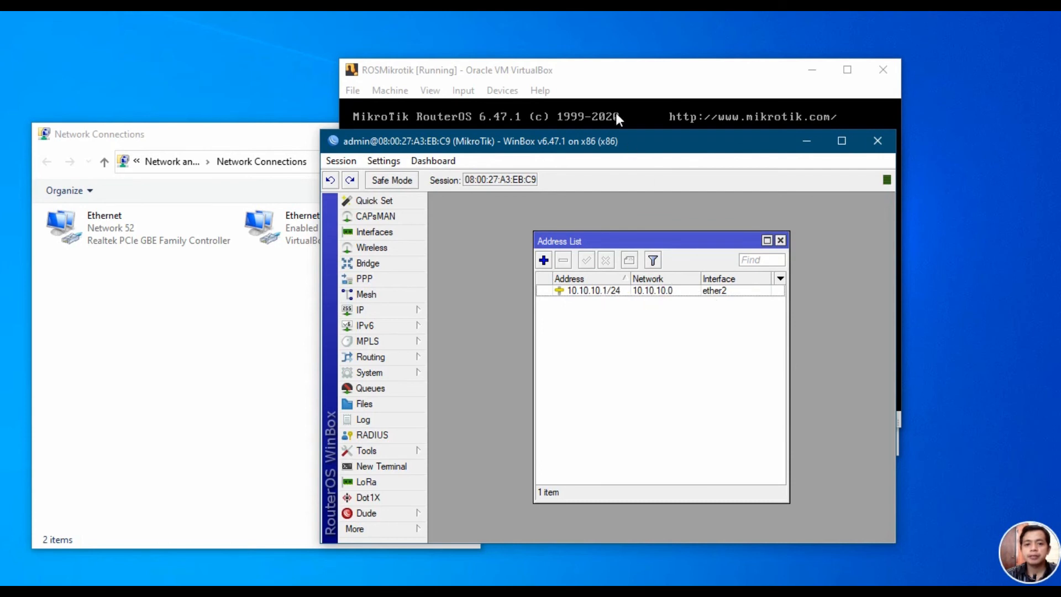
Step: Run 'ip address print' in the router console to check that ether2 has 10.10.10.1/24
{"action": "left_click", "coordinate": [607, 74]}
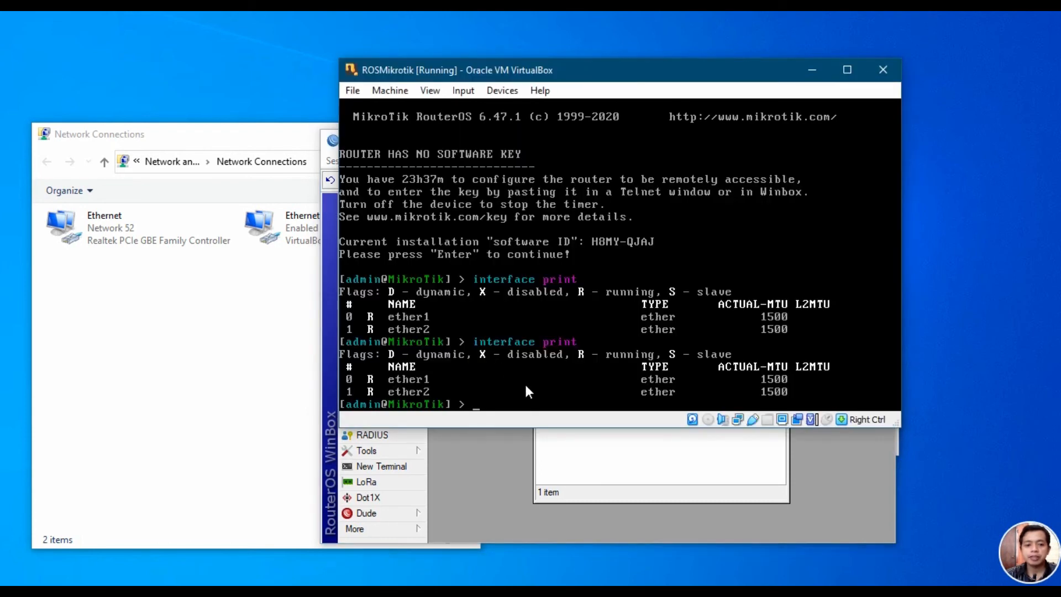
{"action": "type", "text": "ip a"}
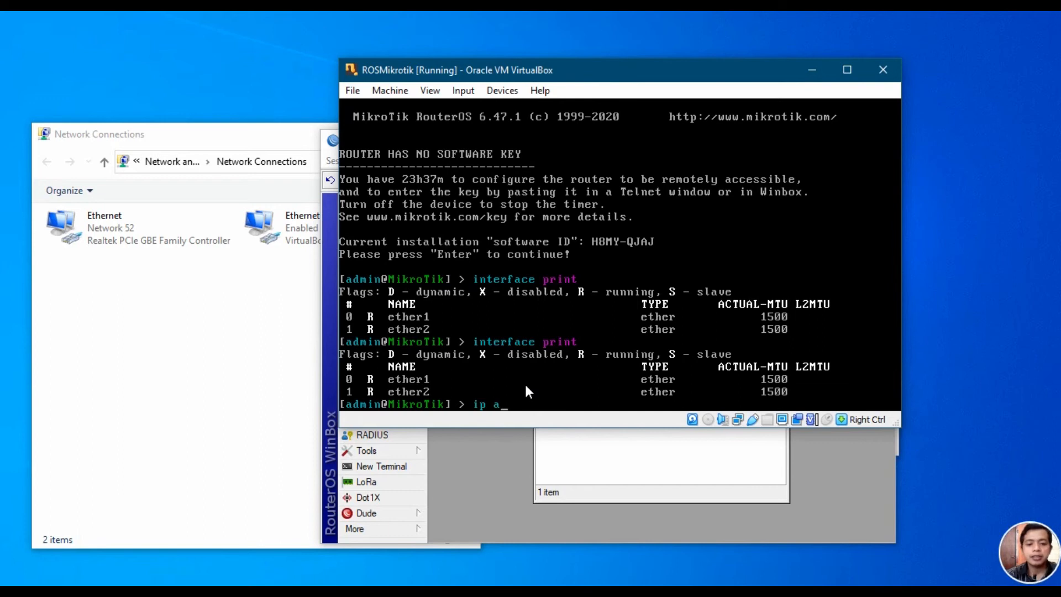
{"action": "type", "text": "ddress print"}
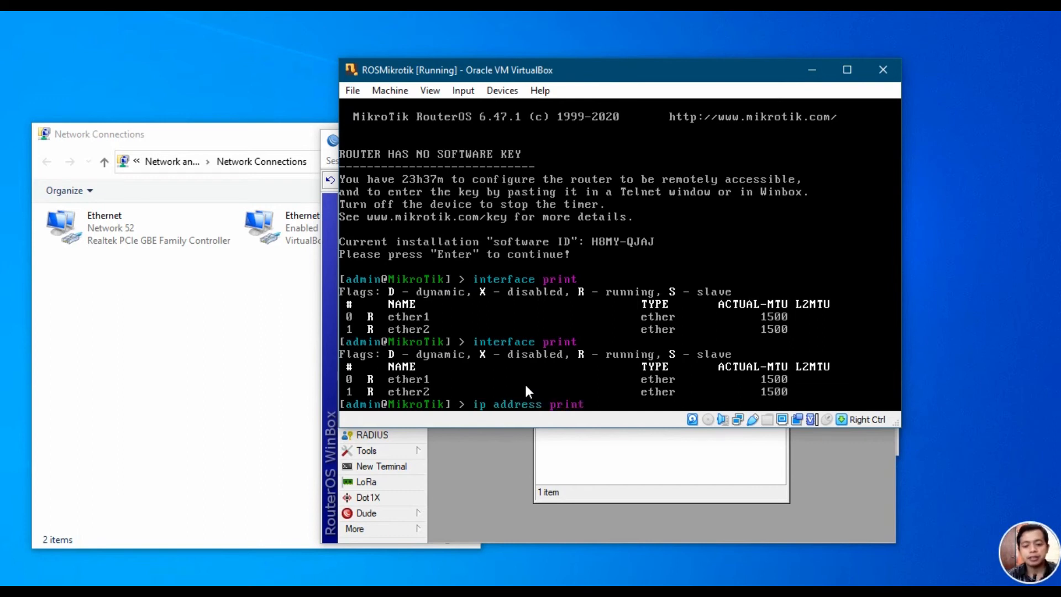
{"action": "key", "text": "Return"}
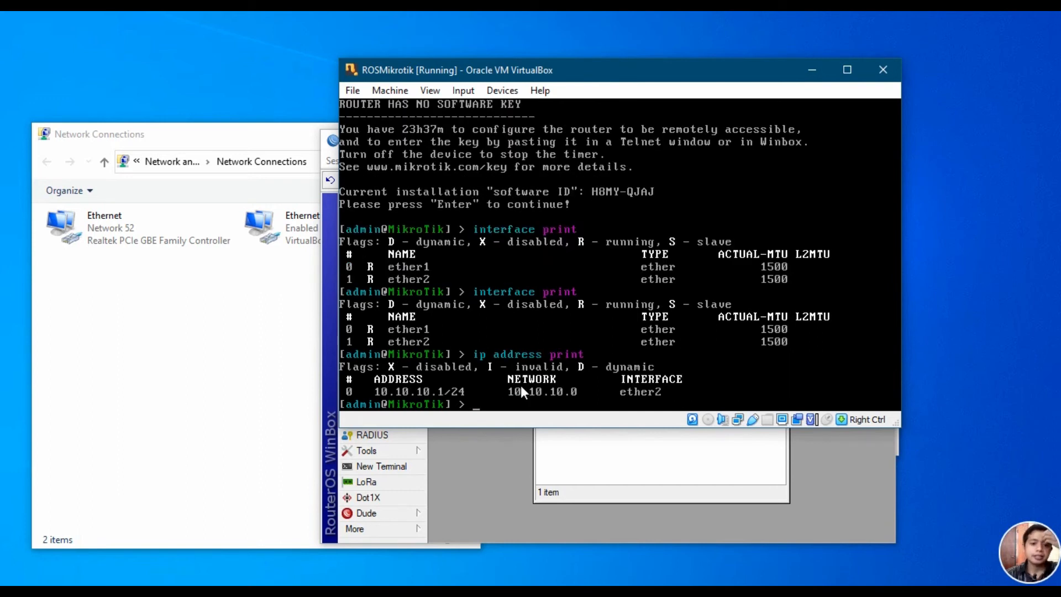
Step: Minimize the console and WinBox, close the VirtualBox Manager, and return to Network Connections
{"action": "left_click", "coordinate": [809, 70]}
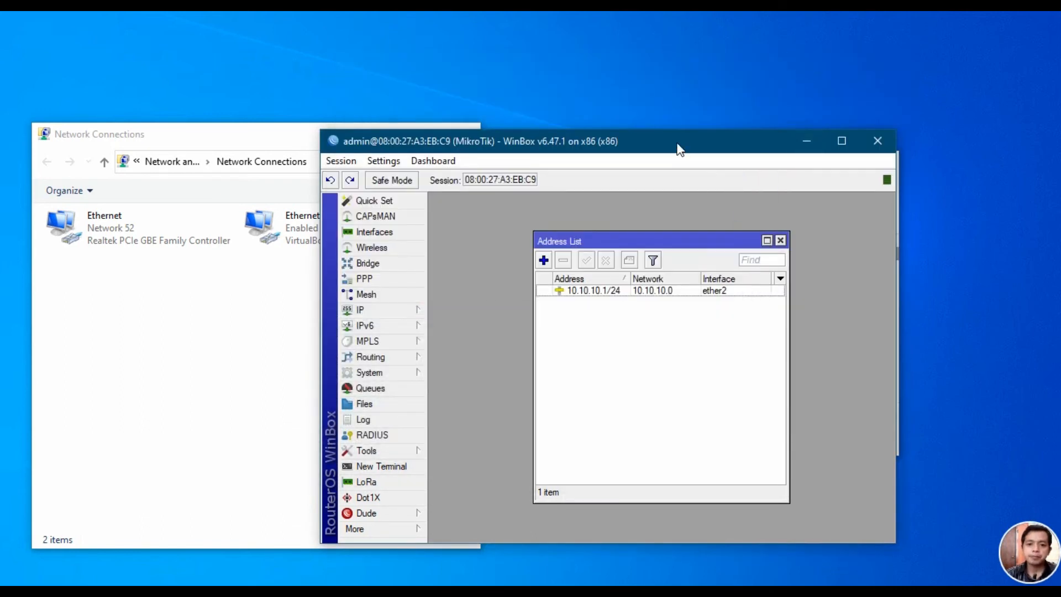
{"action": "left_click", "coordinate": [808, 141]}
{"action": "left_click", "coordinate": [880, 162]}
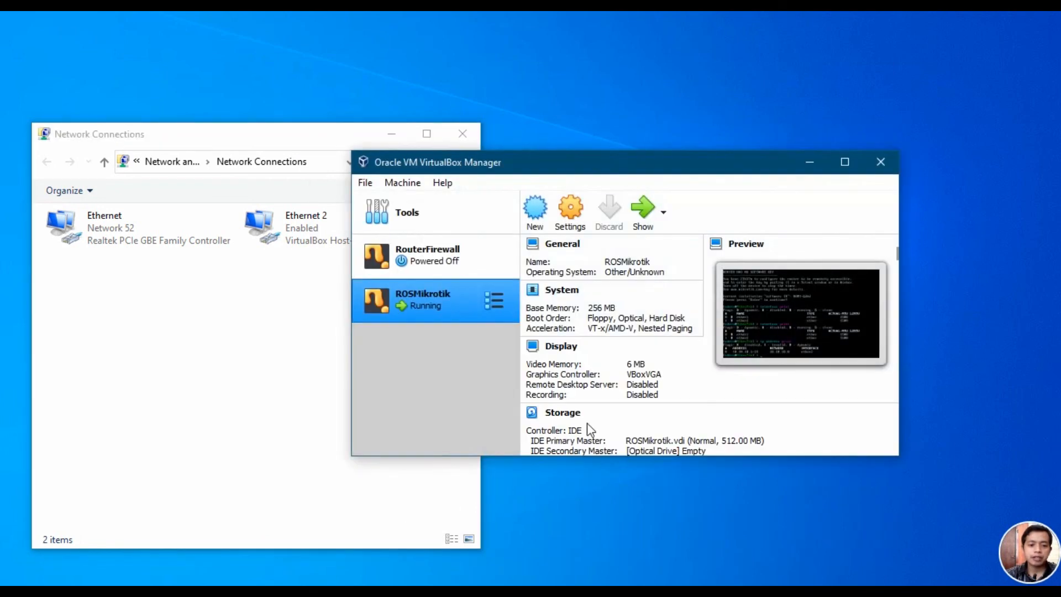
{"action": "double_click", "coordinate": [447, 301]}
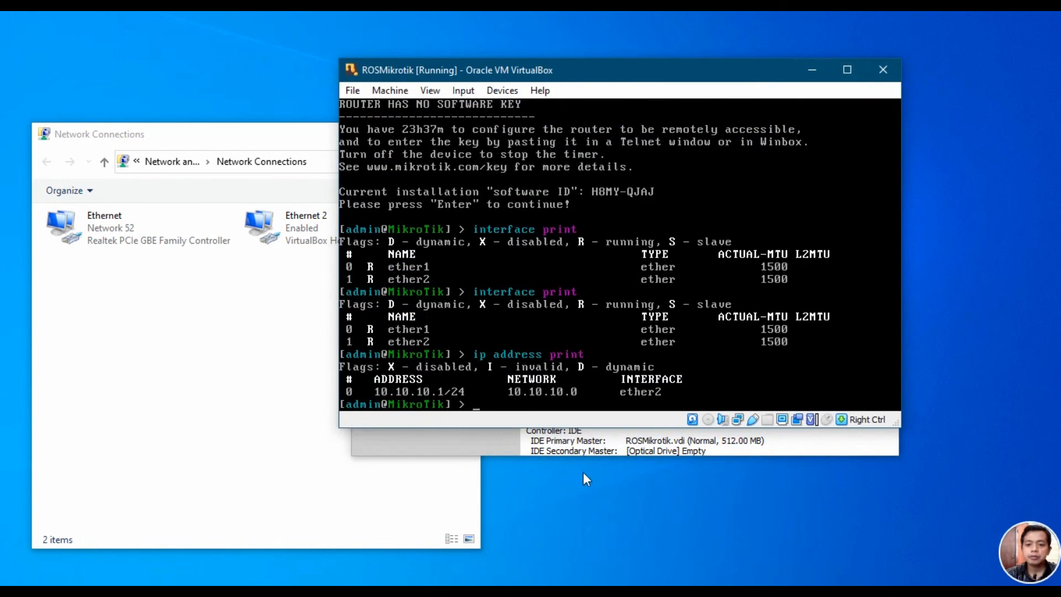
{"action": "left_click", "coordinate": [479, 449]}
{"action": "left_click", "coordinate": [881, 161]}
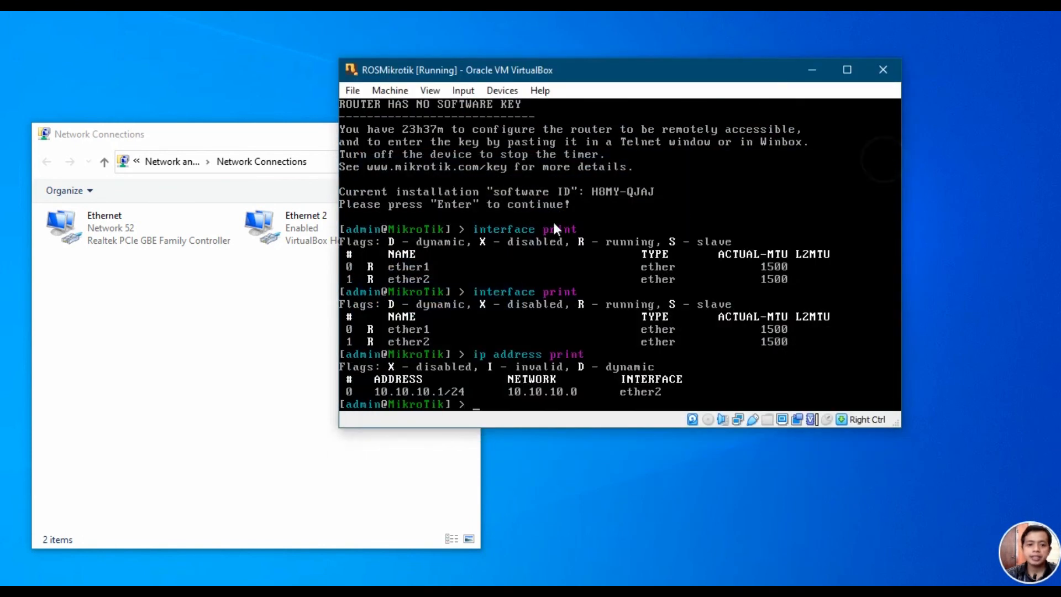
{"action": "left_click", "coordinate": [300, 141]}
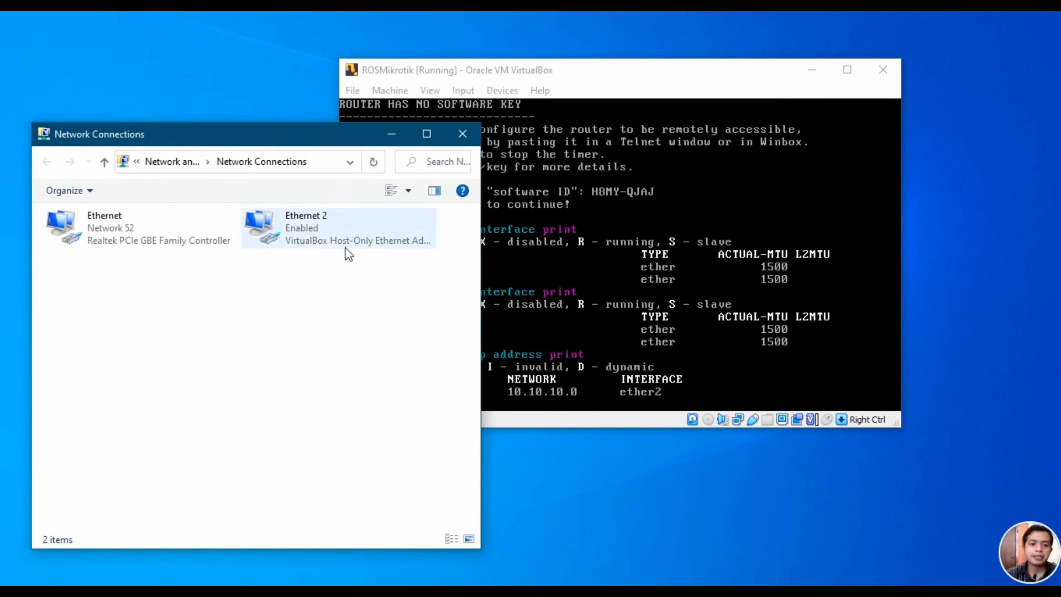
Step: Set Ethernet 2's IPv4 to static 10.10.10.2 with subnet mask 255.255.255.0
{"action": "right_click", "coordinate": [302, 225]}
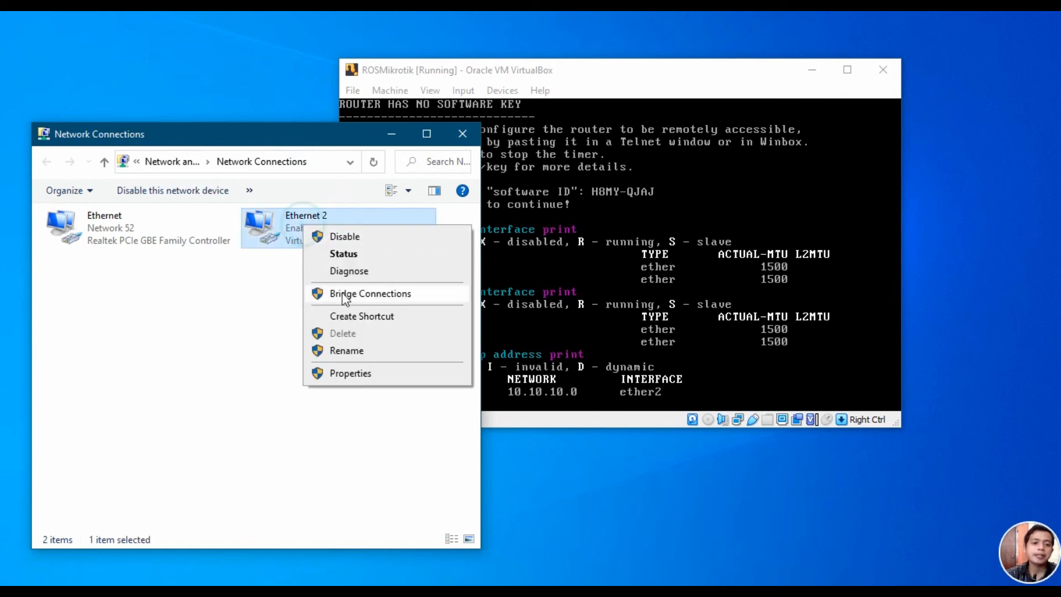
{"action": "left_click", "coordinate": [341, 374]}
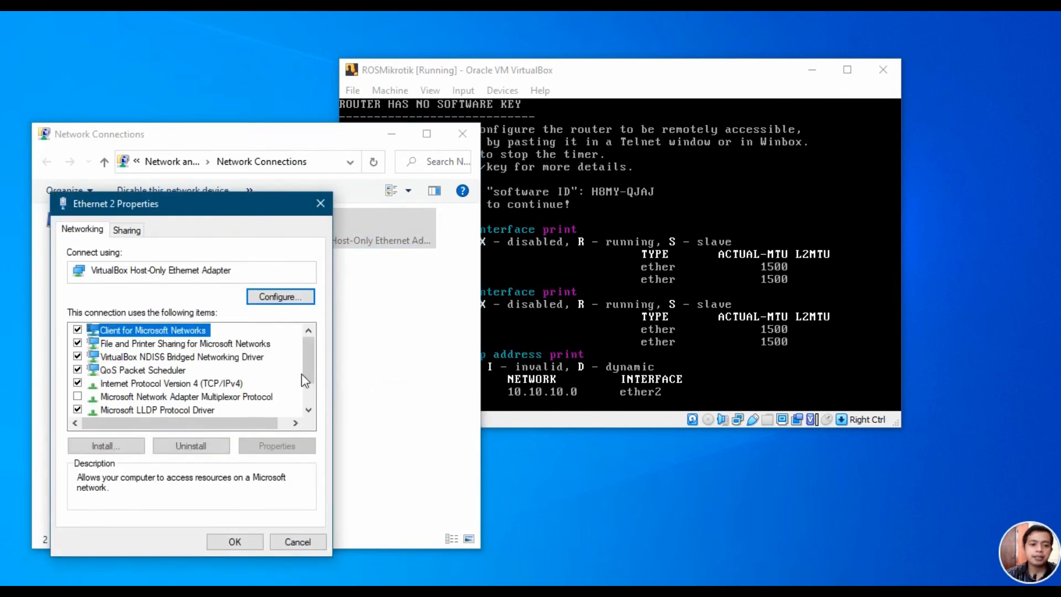
{"action": "left_click", "coordinate": [218, 383]}
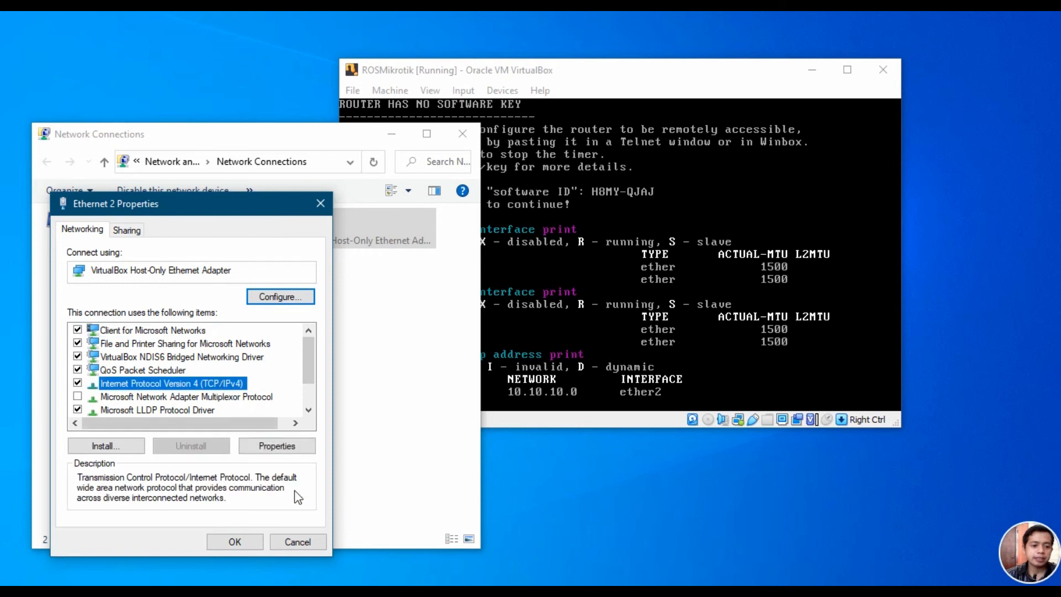
{"action": "left_click", "coordinate": [276, 445]}
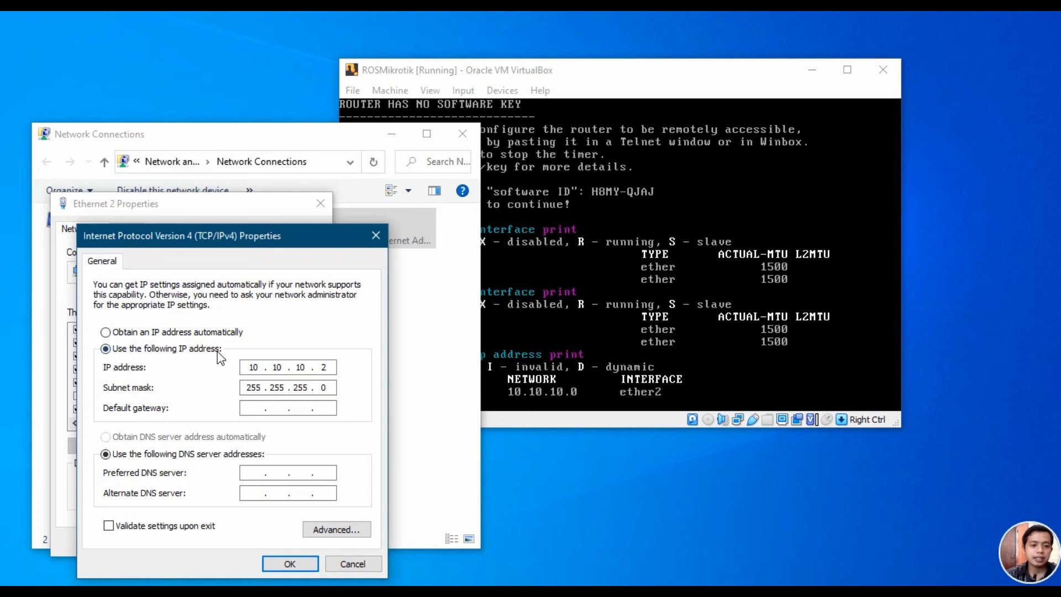
{"action": "double_click", "coordinate": [249, 367]}
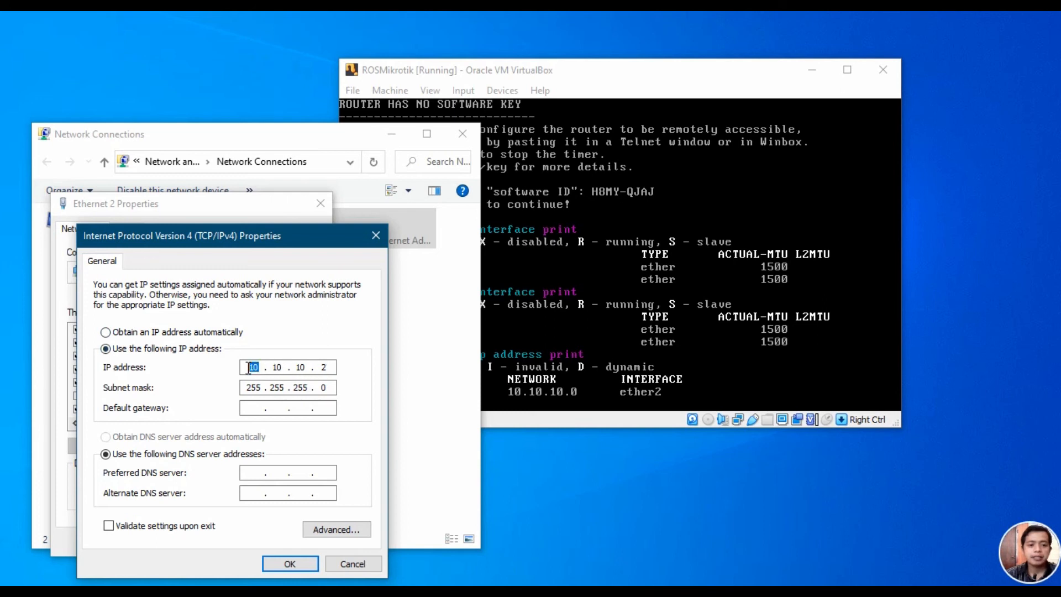
{"action": "left_click_drag", "start_coordinate": [279, 368], "coordinate": [332, 366]}
{"action": "left_click", "coordinate": [332, 366]}
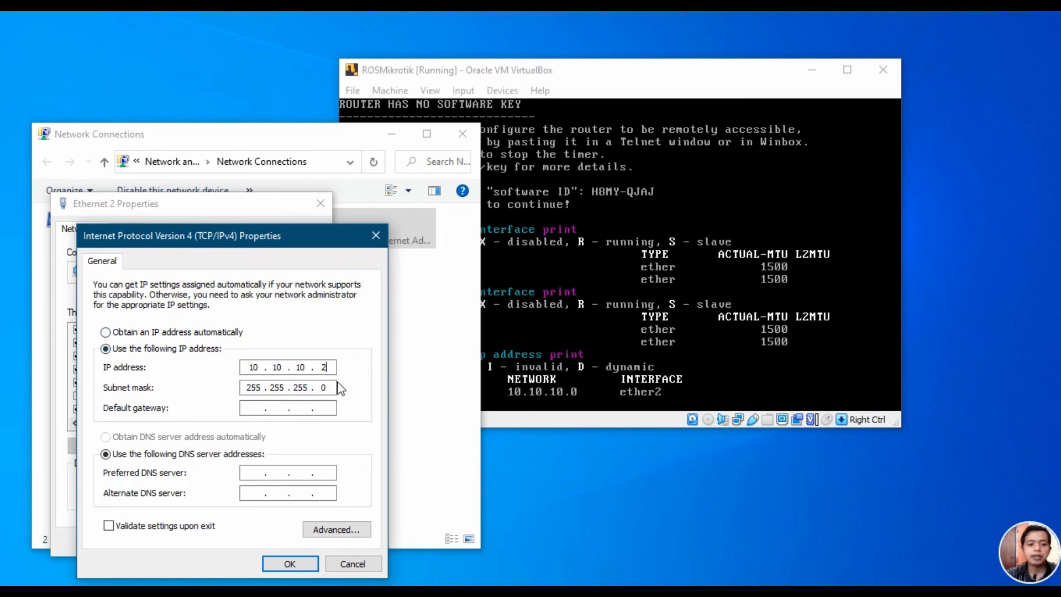
{"action": "left_click", "coordinate": [290, 564]}
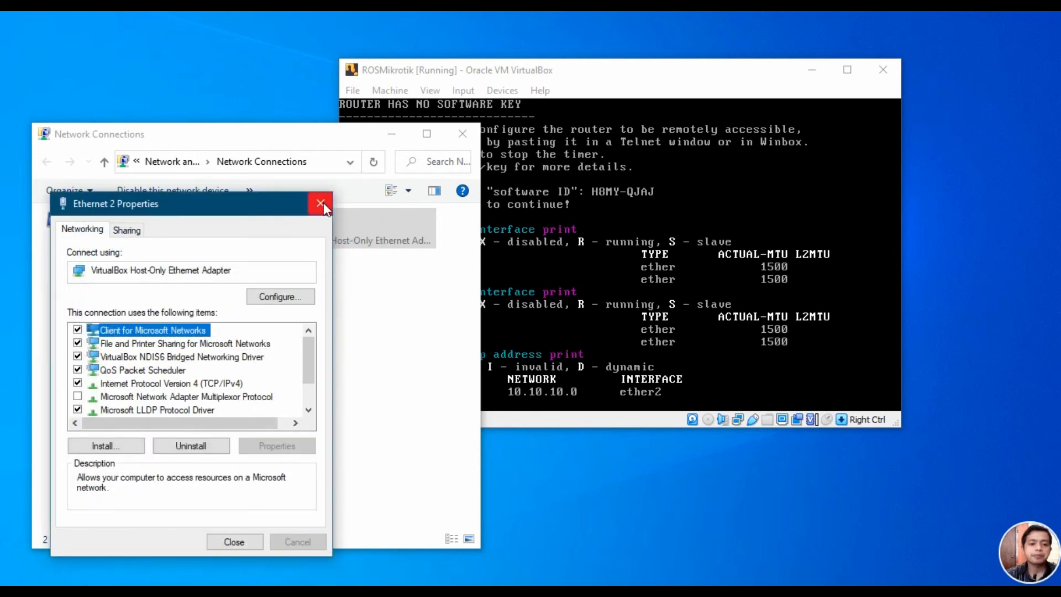
Step: Close the Ethernet 2 properties and the Network Connections window
{"action": "left_click", "coordinate": [321, 204]}
{"action": "left_click", "coordinate": [462, 134]}
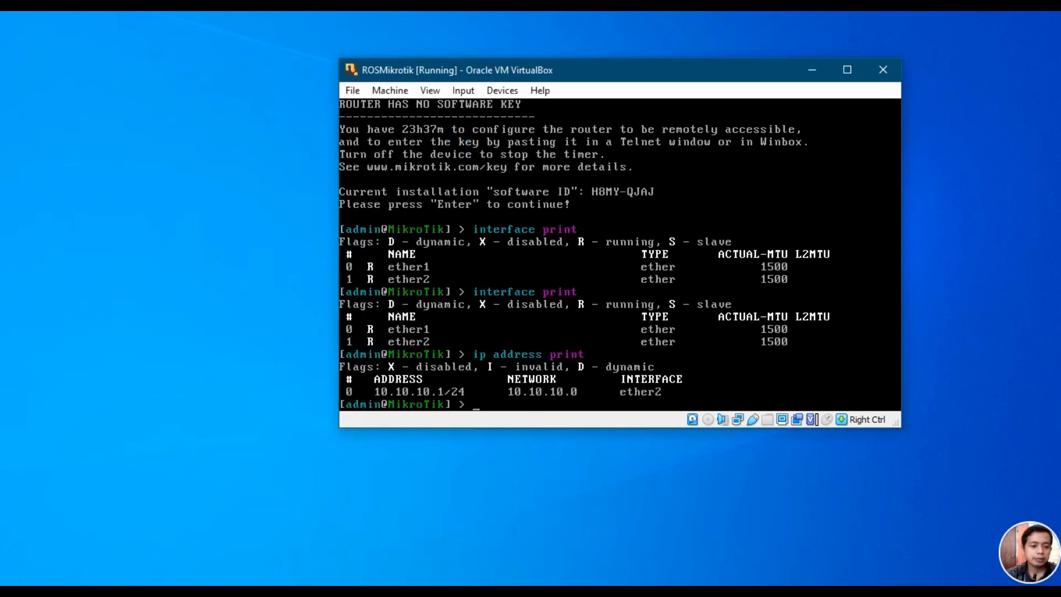
{"action": "key", "text": "super+s"}
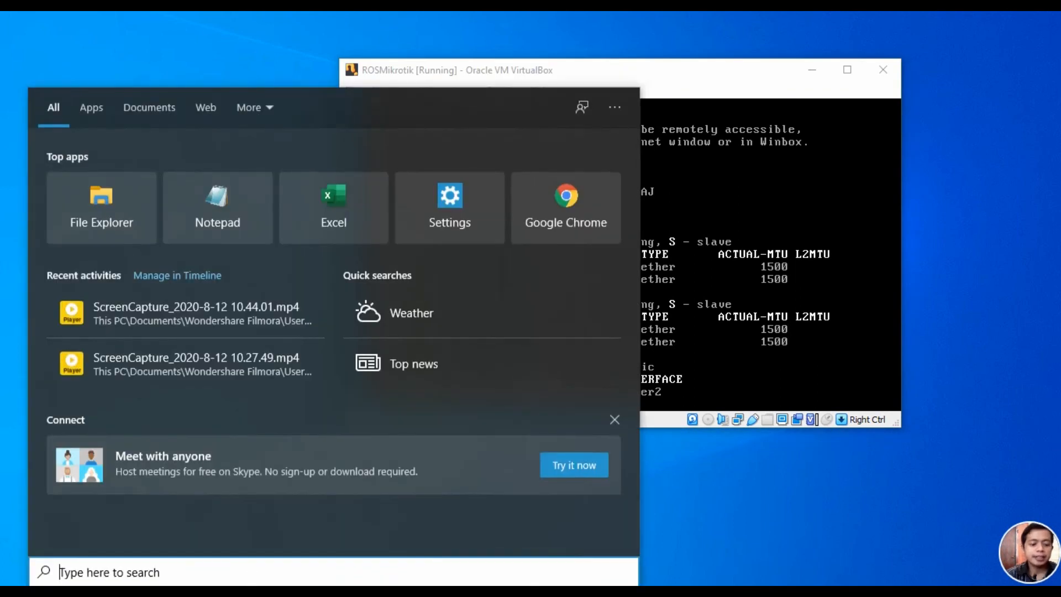
Step: Launch Command Prompt via 'cmd' and size it as a window beside the router console
{"action": "type", "text": "cmd"}
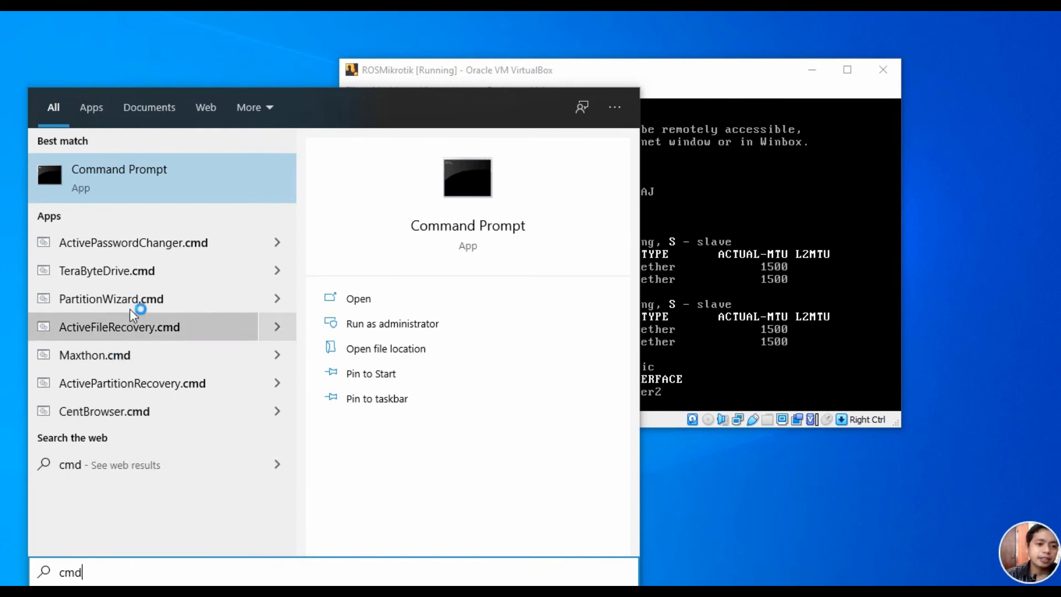
{"action": "left_click", "coordinate": [176, 185]}
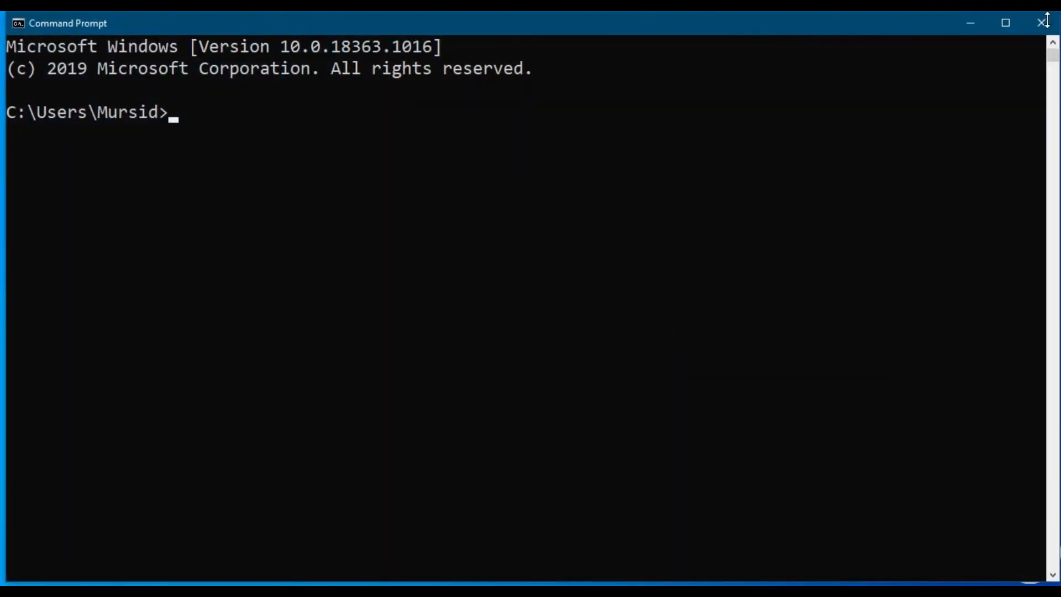
{"action": "left_click", "coordinate": [1012, 20]}
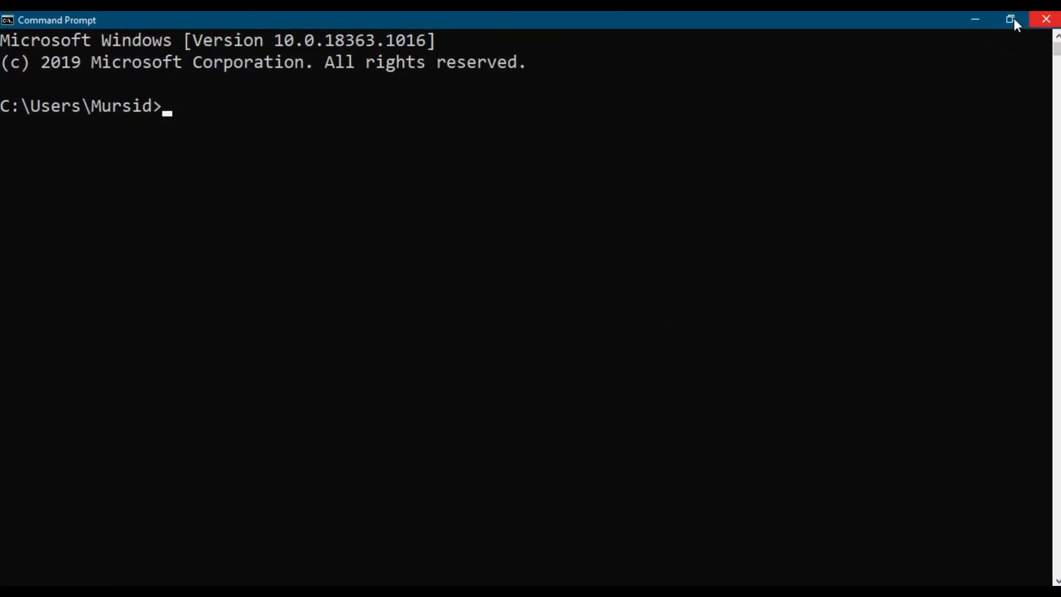
{"action": "left_click", "coordinate": [1012, 20]}
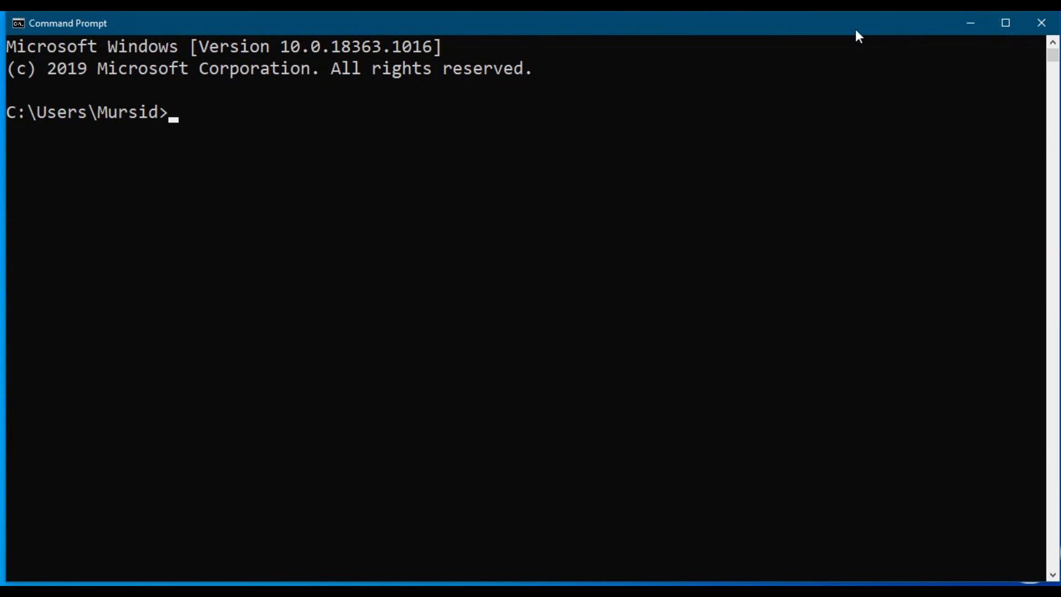
{"action": "left_click_drag", "start_coordinate": [1057, 21], "coordinate": [630, 168]}
{"action": "left_click_drag", "start_coordinate": [446, 181], "coordinate": [410, 216]}
Step: Run 'ping 10.10.10.1' and get 4 of 4 replies with 0% loss
{"action": "scroll", "coordinate": [615, 227], "scroll_direction": "down", "scroll_amount": 2, "text": "ctrl"}
{"action": "left_click", "coordinate": [325, 299]}
{"action": "type", "text": "ping 10.10.10.1"}
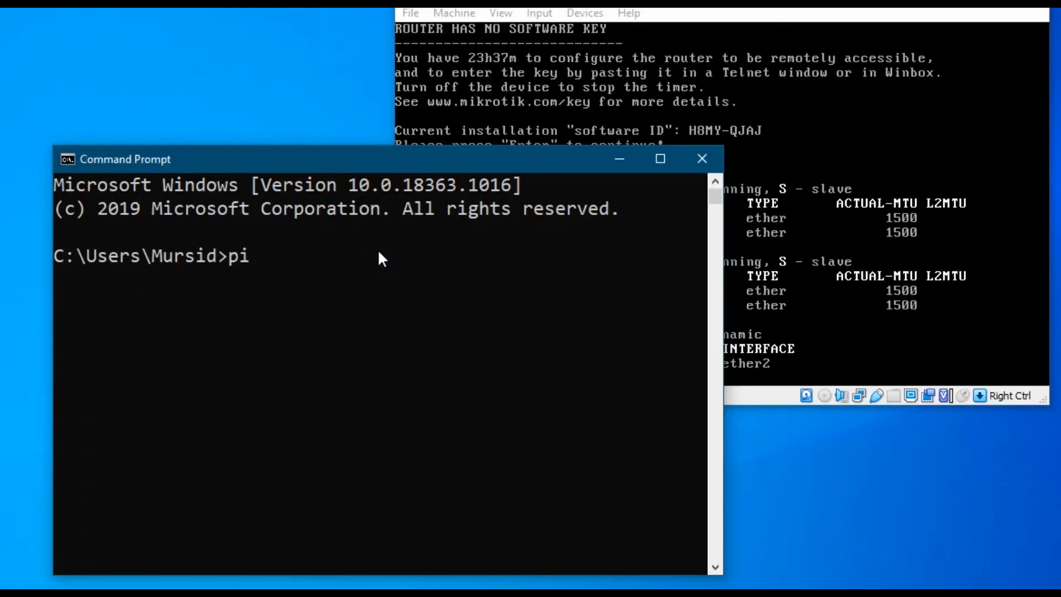
{"action": "key", "text": "Return"}
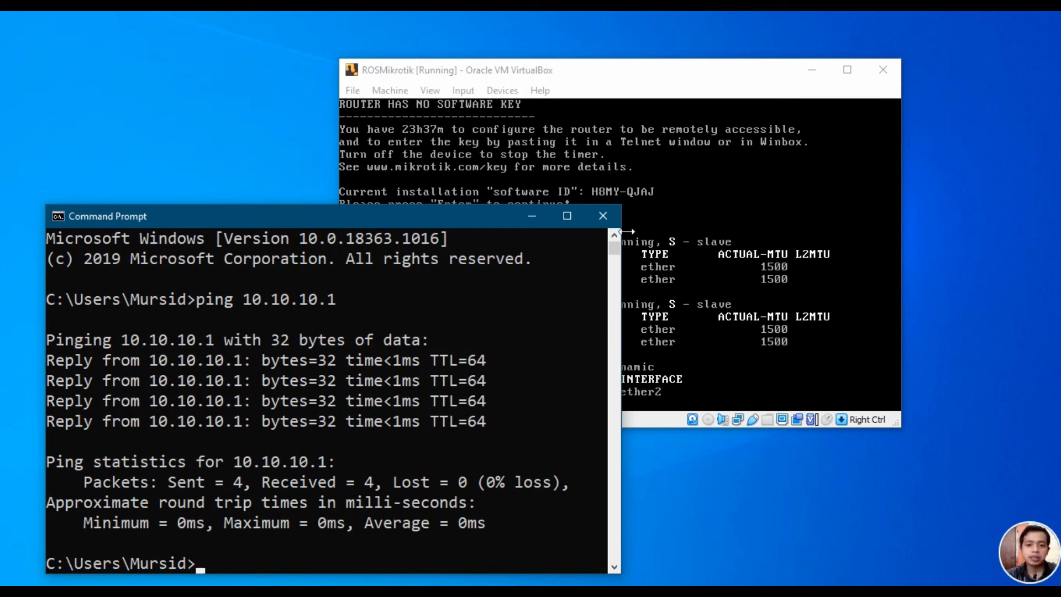
Step: Close the MAC-based WinBox session and connect to neighbor 10.10.10.1, dismissing the welcome notice
{"action": "left_click", "coordinate": [533, 216]}
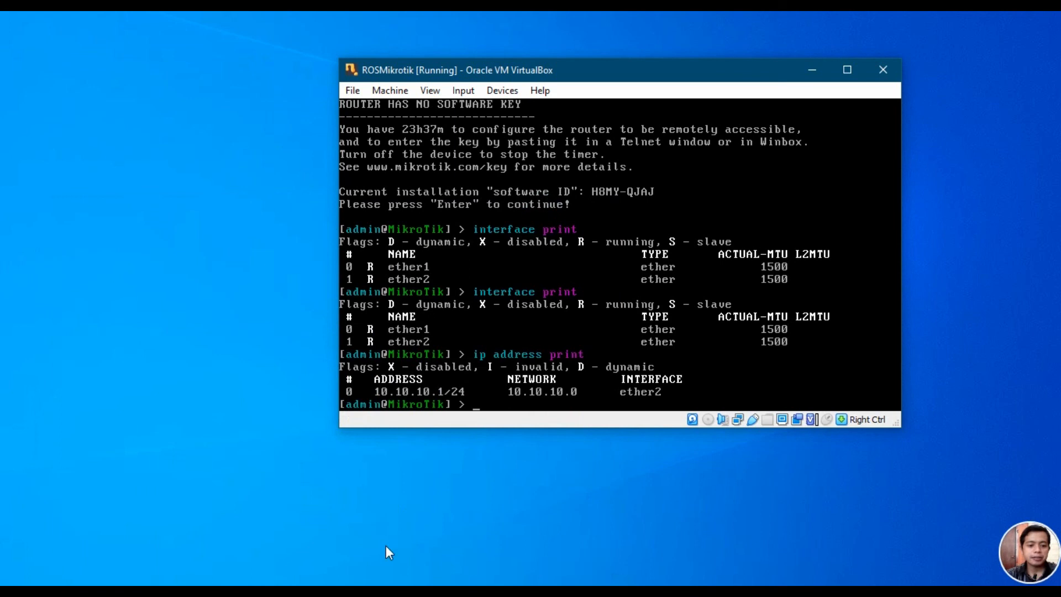
{"action": "left_click", "coordinate": [359, 592]}
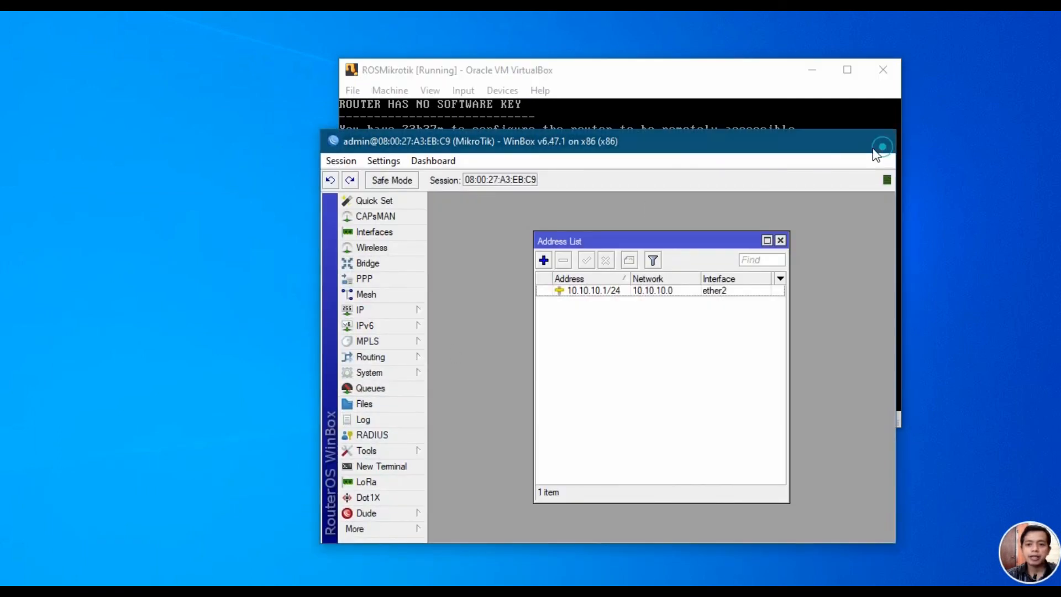
{"action": "left_click", "coordinate": [877, 142]}
{"action": "left_click", "coordinate": [293, 591]}
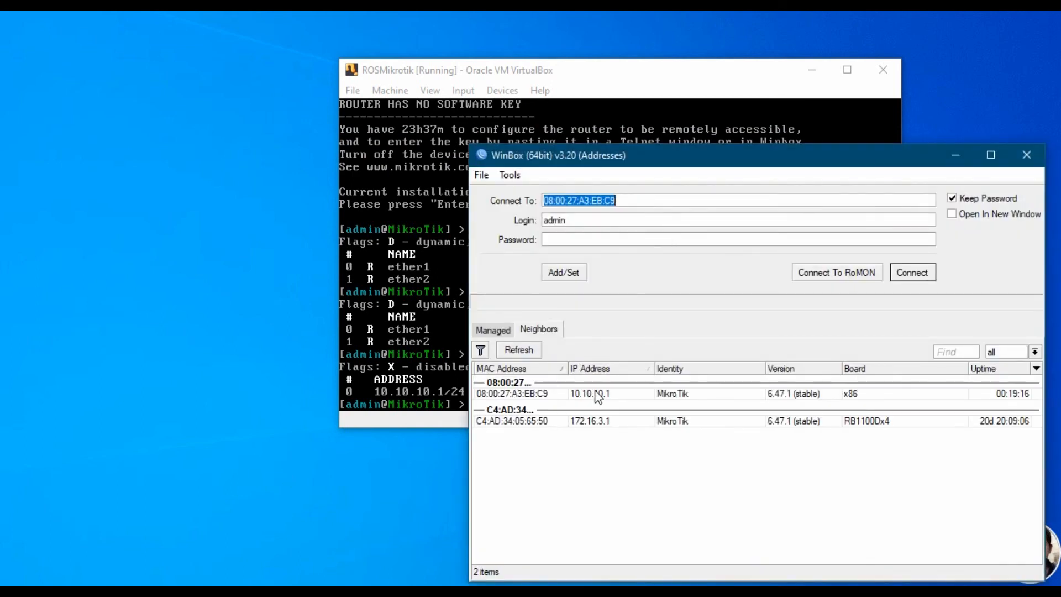
{"action": "left_click", "coordinate": [608, 395]}
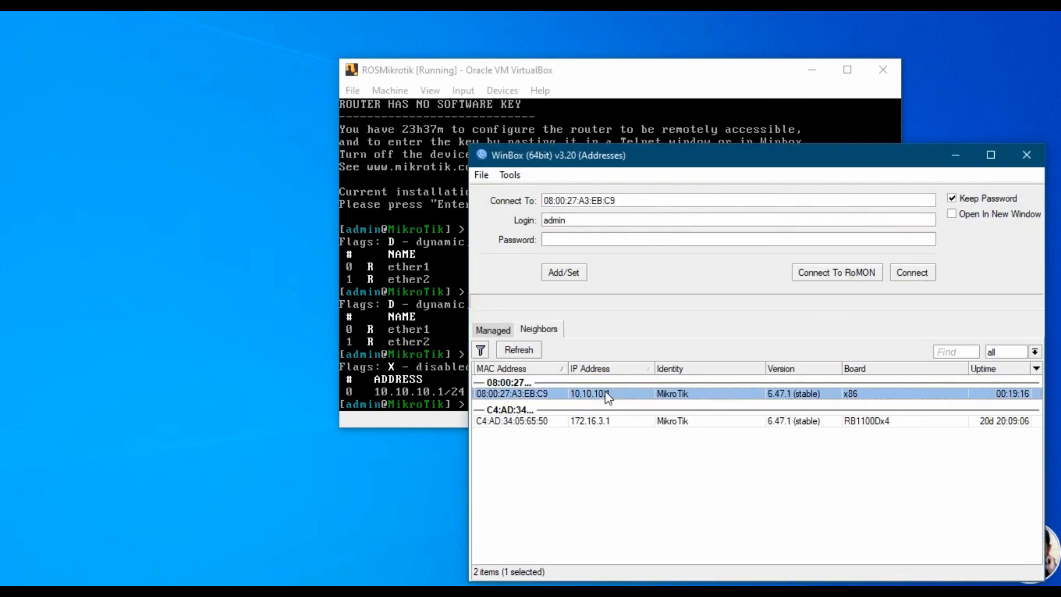
{"action": "left_click", "coordinate": [913, 273]}
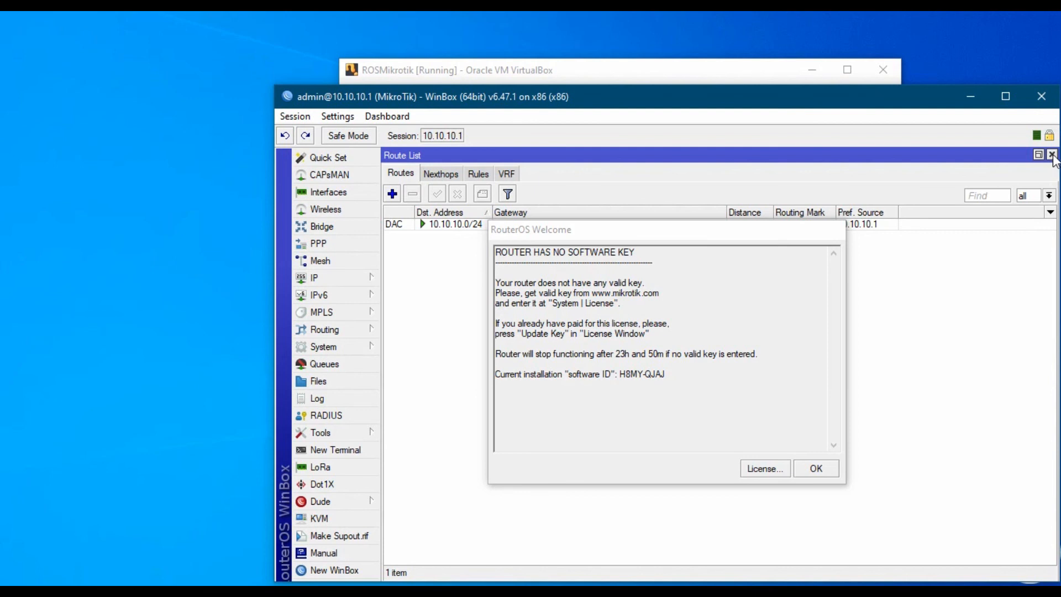
{"action": "left_click", "coordinate": [824, 469]}
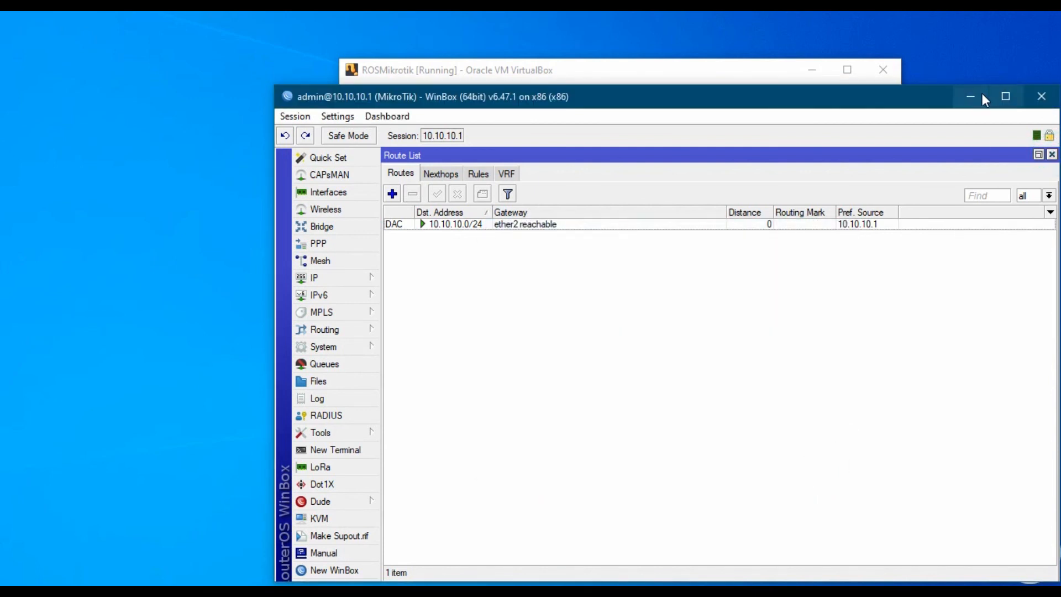
{"action": "left_click", "coordinate": [981, 96]}
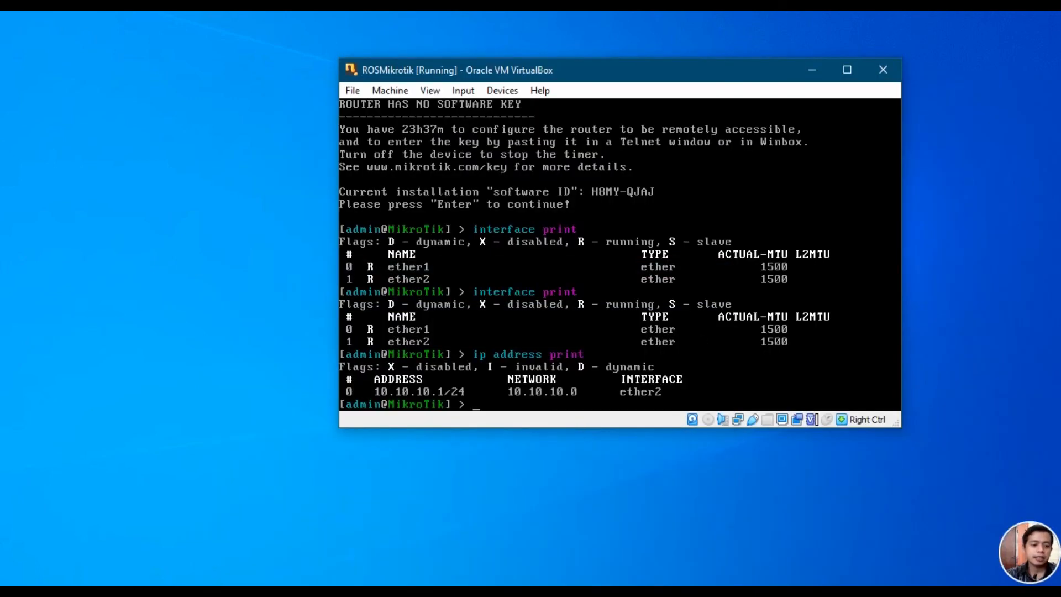
Step: Launch PuTTY and open an SSH connection to 10.10.10.1 on port 22, accepting the host key
{"action": "left_click", "coordinate": [41, 594]}
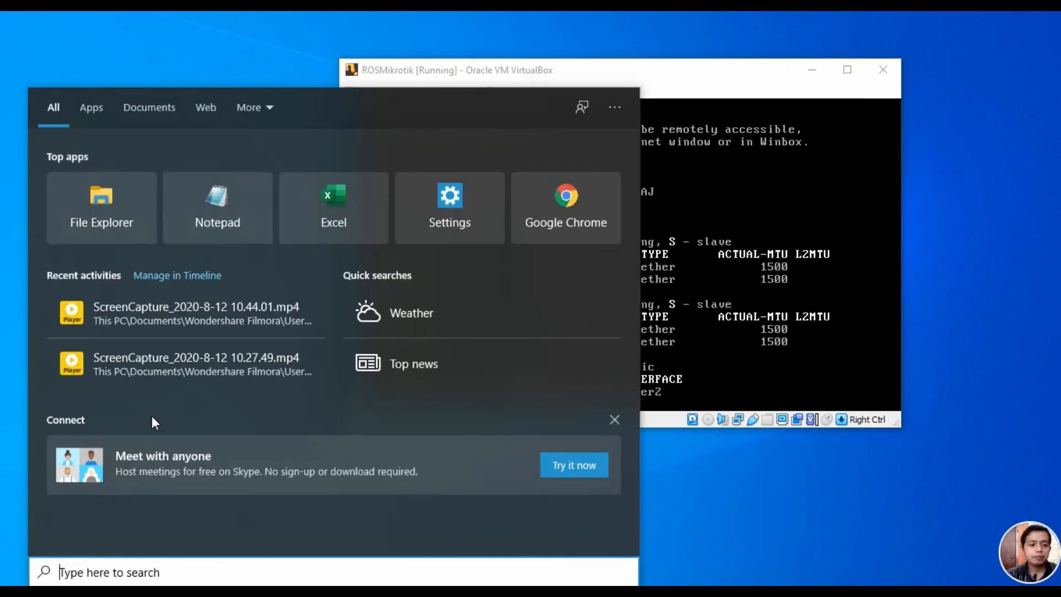
{"action": "type", "text": "putt"}
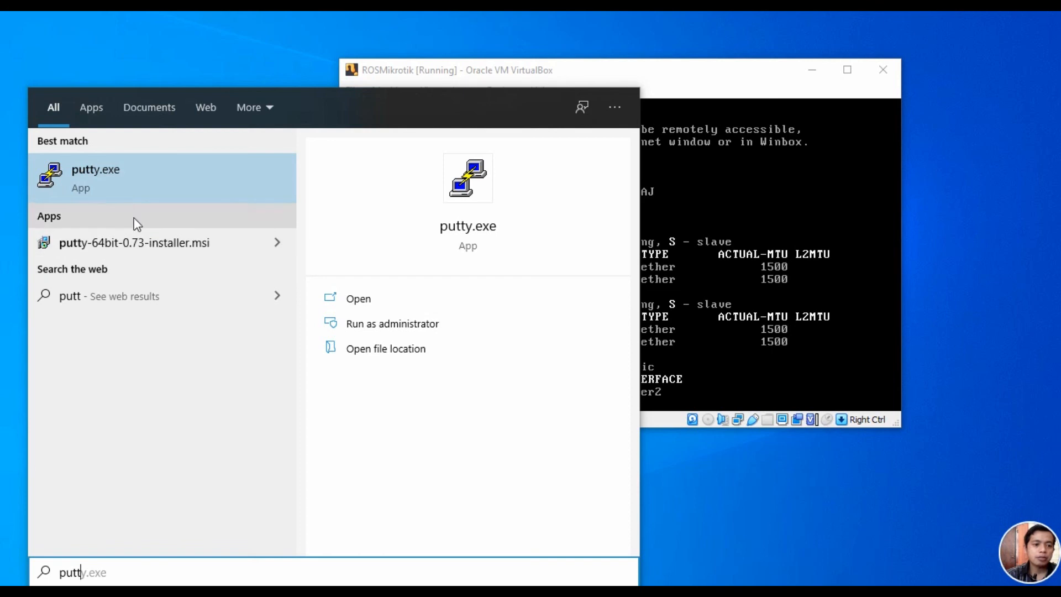
{"action": "left_click", "coordinate": [117, 176]}
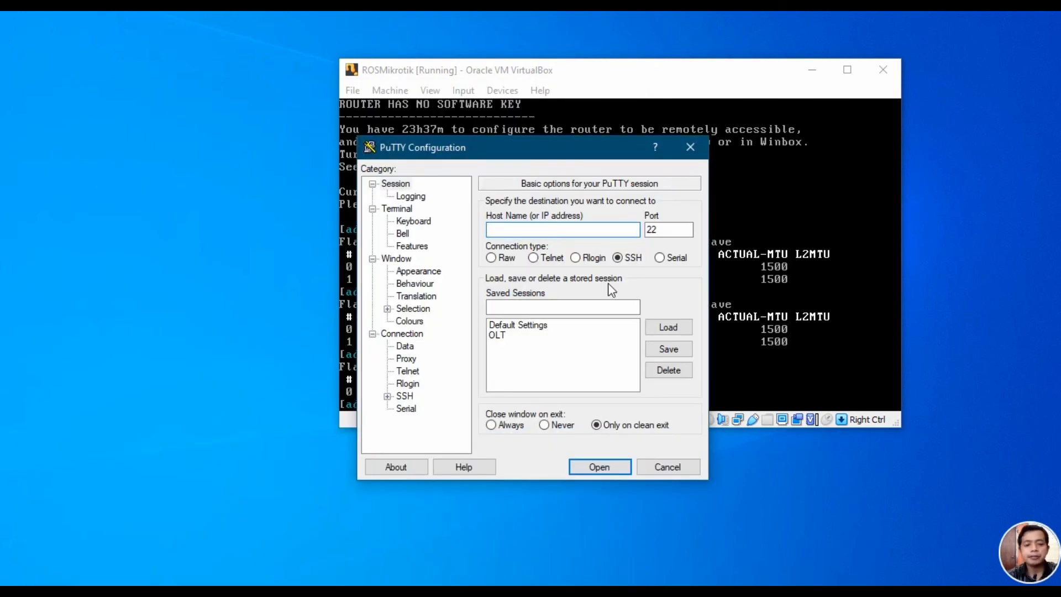
{"action": "type", "text": "10.10.10.1"}
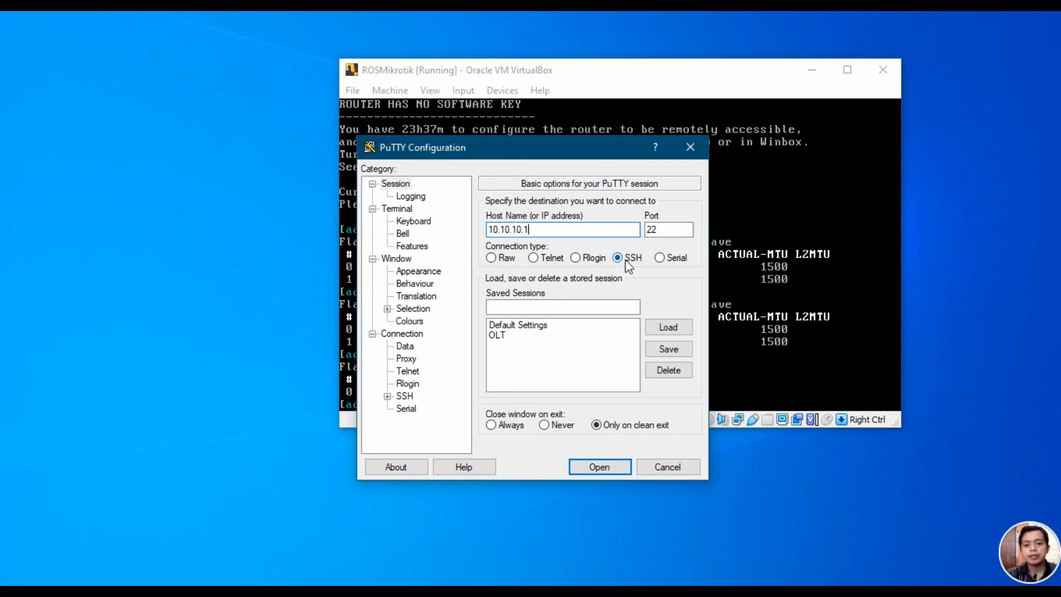
{"action": "left_click", "coordinate": [618, 468]}
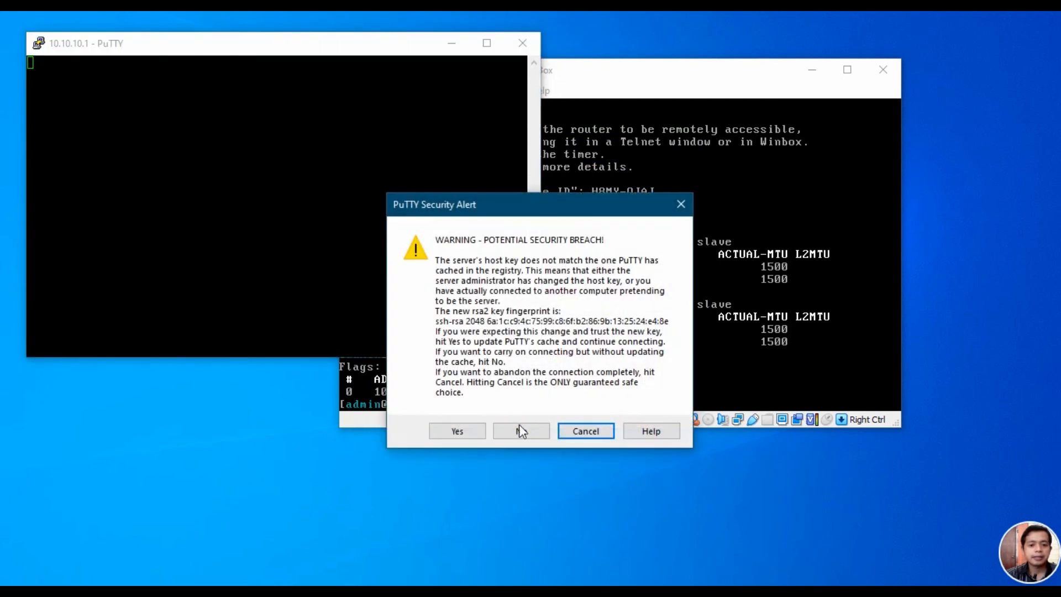
{"action": "left_click", "coordinate": [461, 430]}
Step: Log in as admin to reach the RouterOS prompt, then close the SSH session
{"action": "type", "text": "admin"}
{"action": "key", "text": "Return"}
{"action": "key", "text": "Return"}
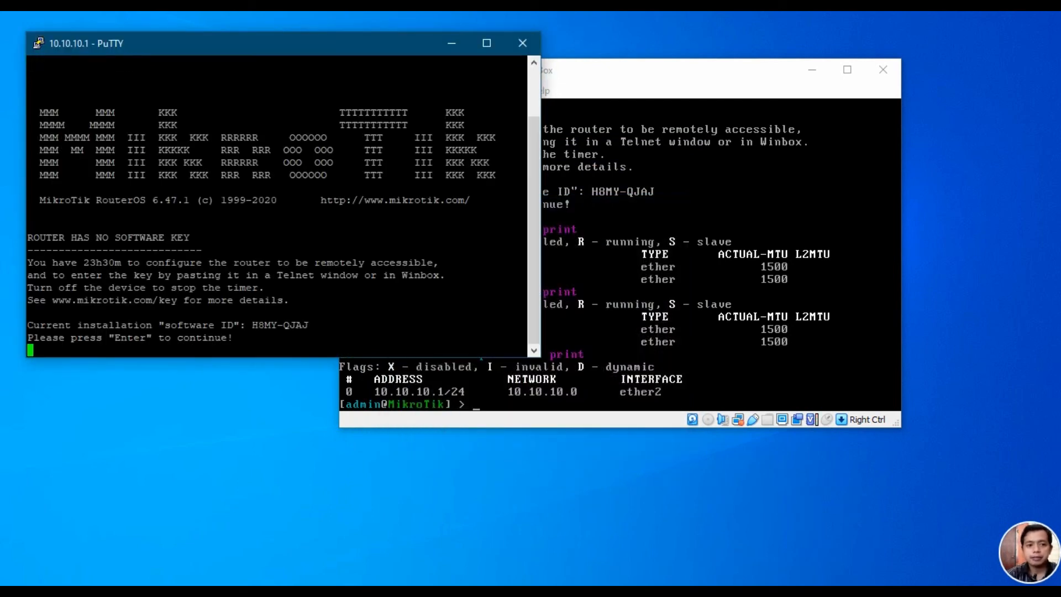
{"action": "key", "text": "Return"}
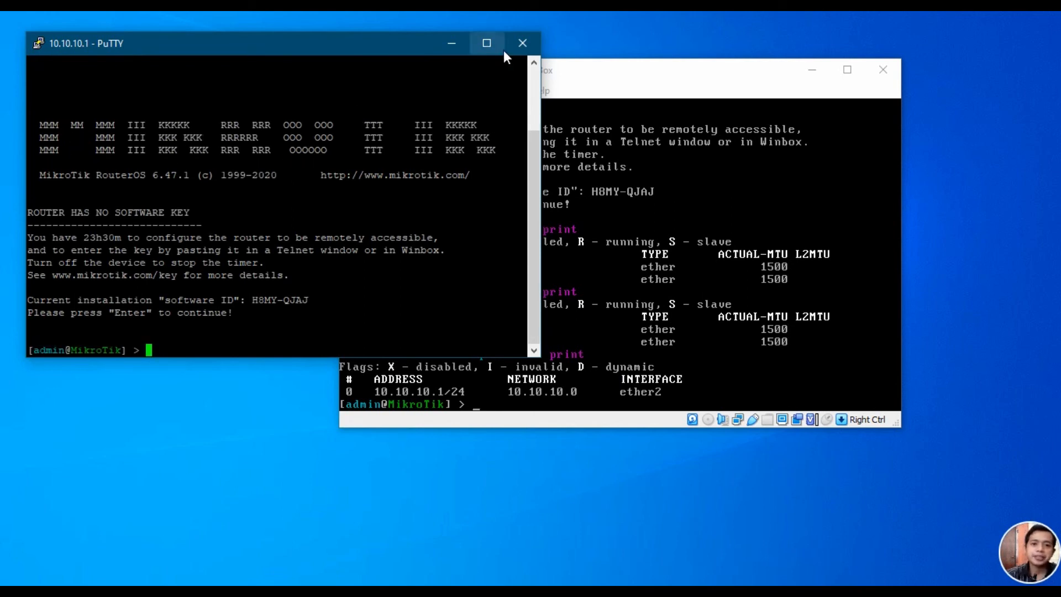
{"action": "left_click", "coordinate": [522, 43]}
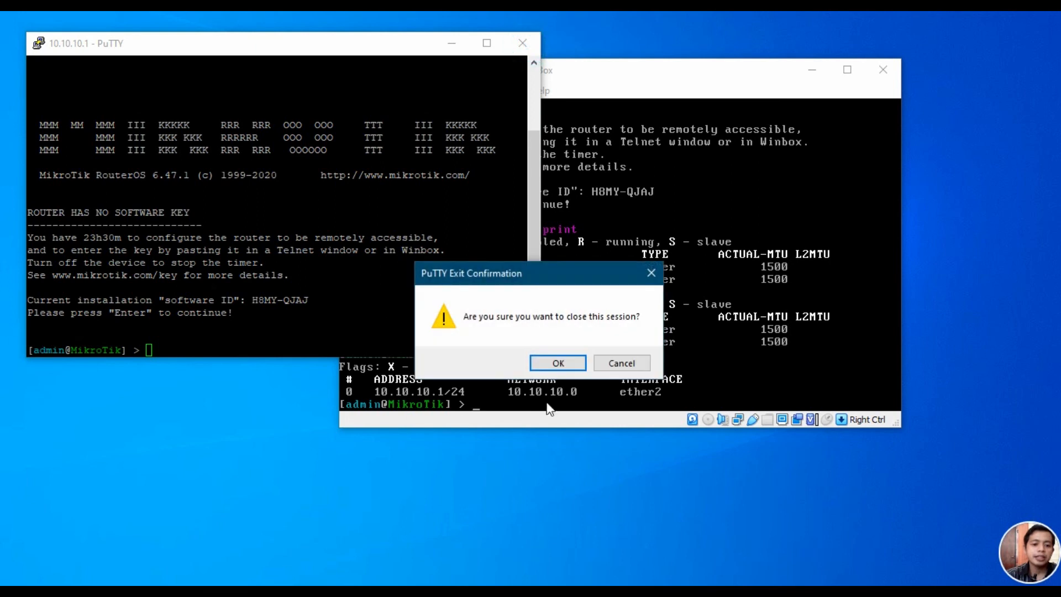
{"action": "left_click", "coordinate": [558, 363]}
Step: Launch PuTTY and open a Telnet connection on port 23 to 10.10.10.1
{"action": "key", "text": "super+s"}
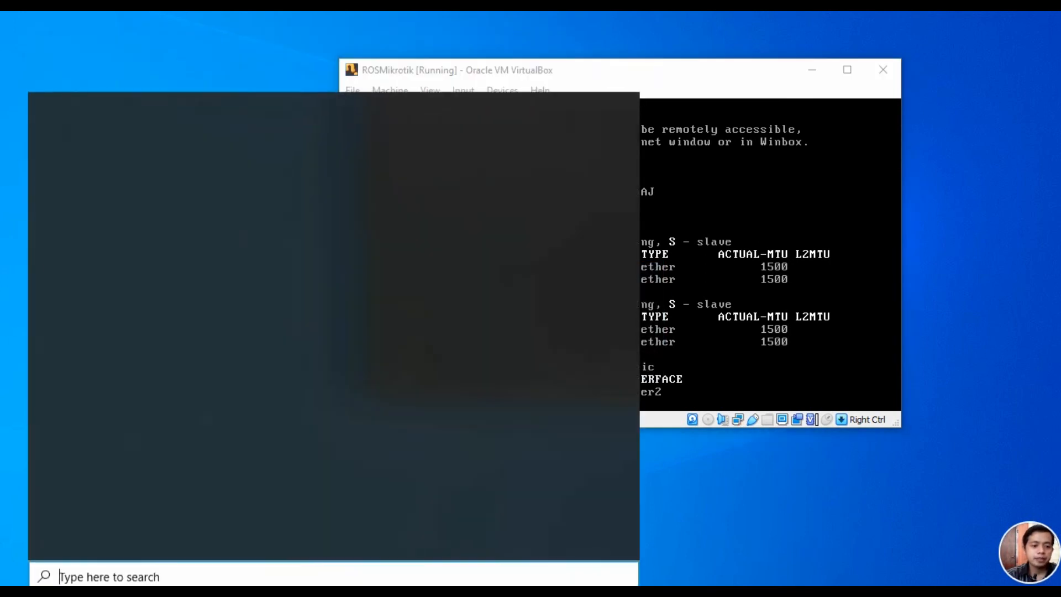
{"action": "type", "text": "puu"}
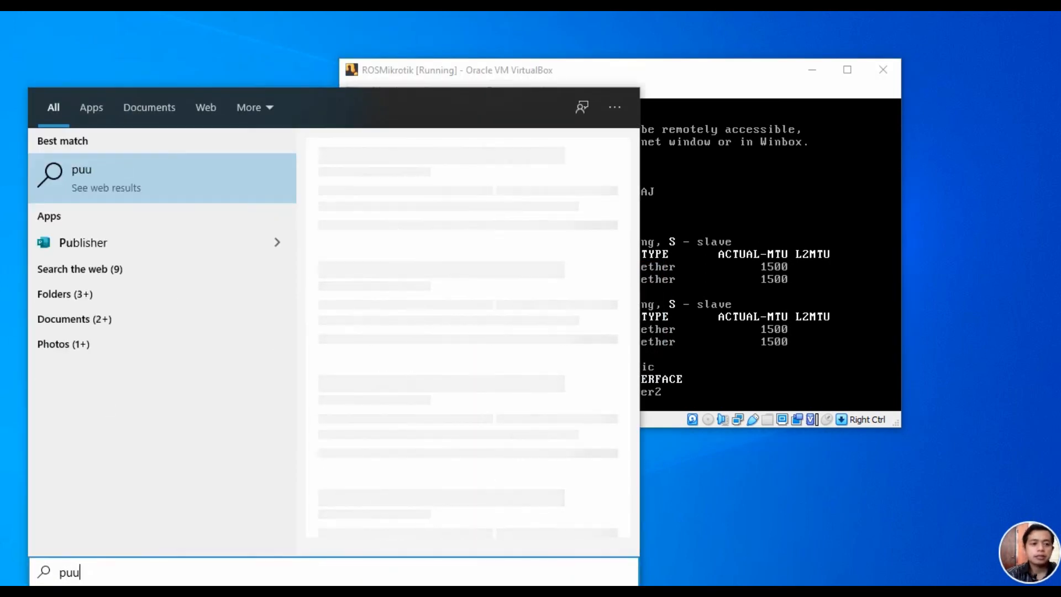
{"action": "key", "text": "BackSpace"}
{"action": "type", "text": "t"}
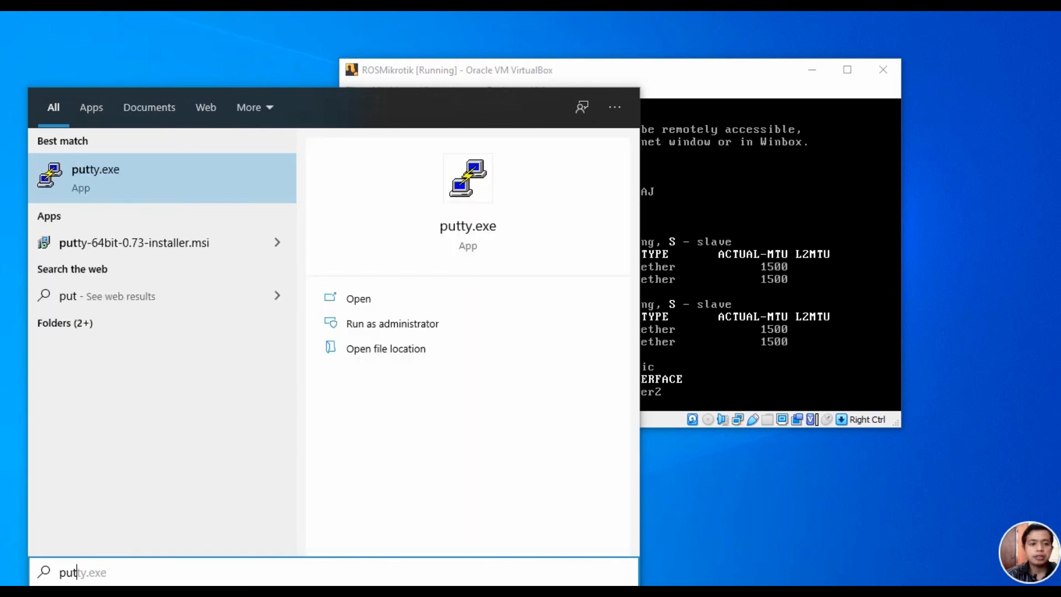
{"action": "left_click", "coordinate": [102, 172]}
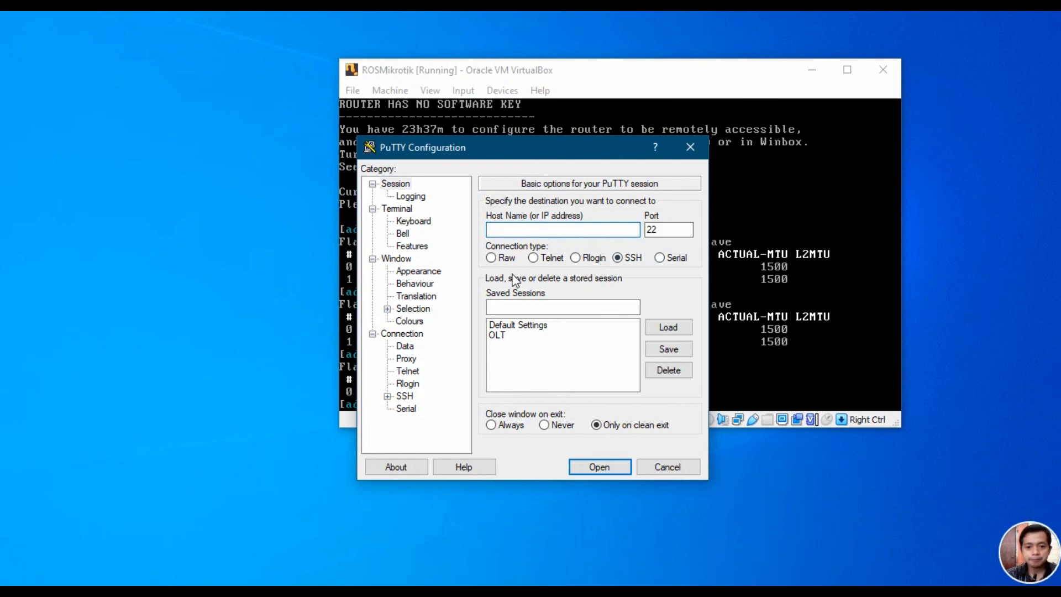
{"action": "left_click", "coordinate": [539, 257]}
{"action": "left_click", "coordinate": [564, 230]}
{"action": "type", "text": "10.10.10.1"}
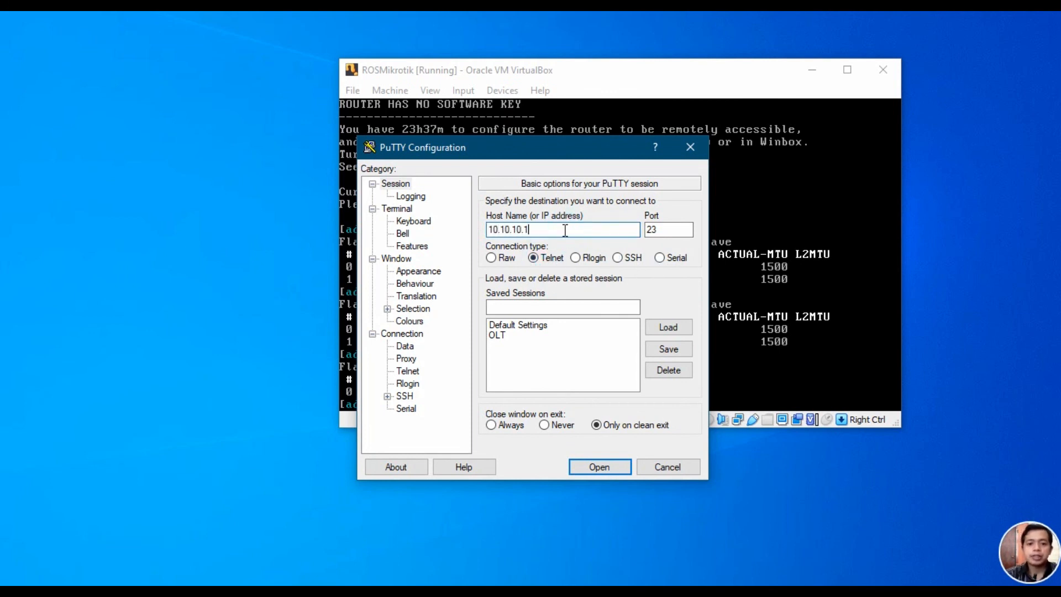
{"action": "left_click", "coordinate": [598, 465]}
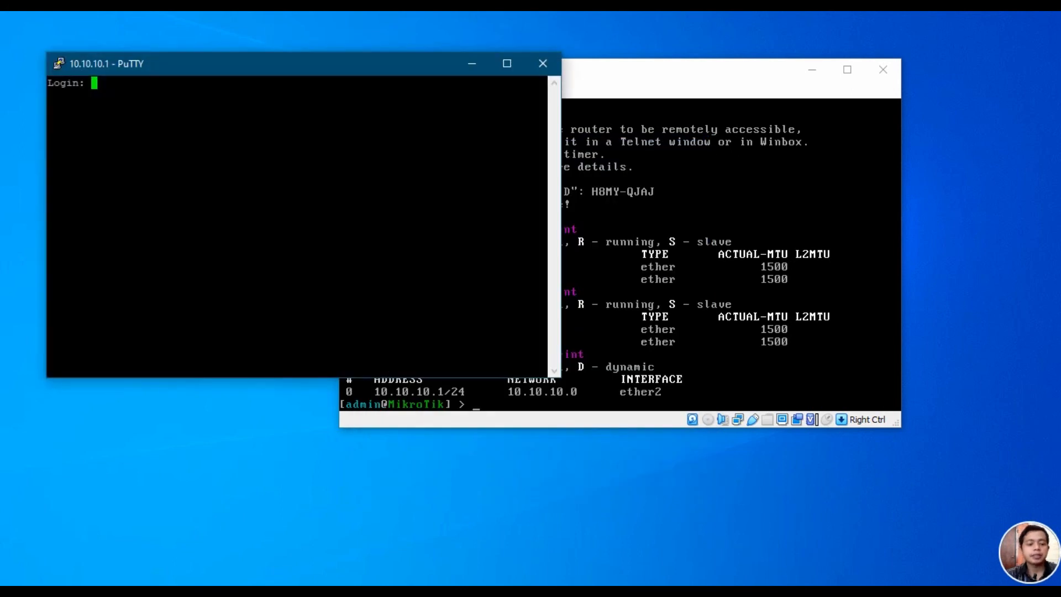
Step: Log in as admin over Telnet, close the session, and bring Chrome forward
{"action": "type", "text": "admin"}
{"action": "key", "text": "Return"}
{"action": "key", "text": "Return"}
{"action": "key", "text": "Return"}
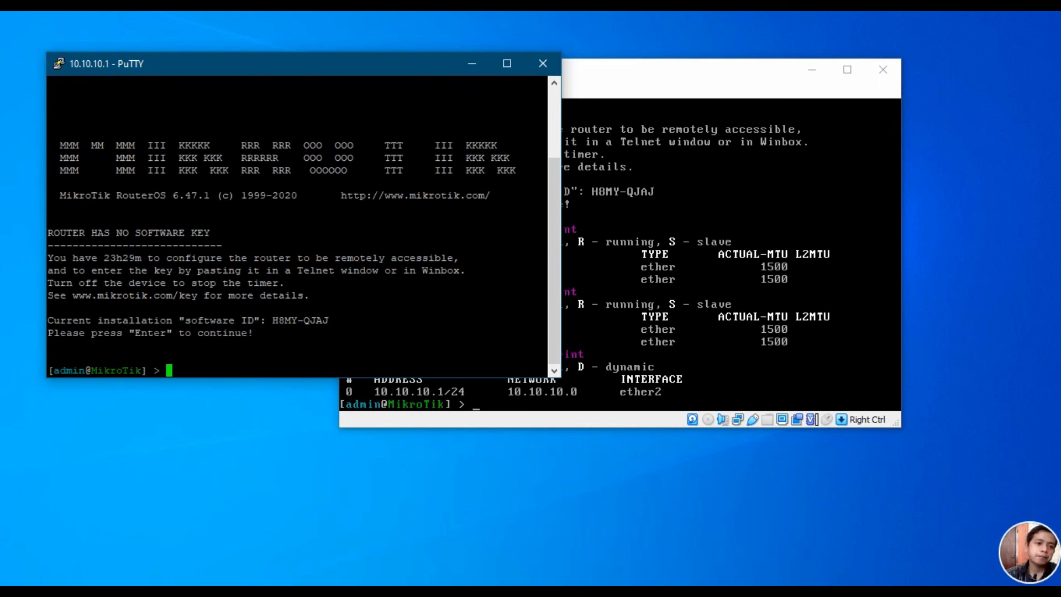
{"action": "left_click", "coordinate": [544, 63]}
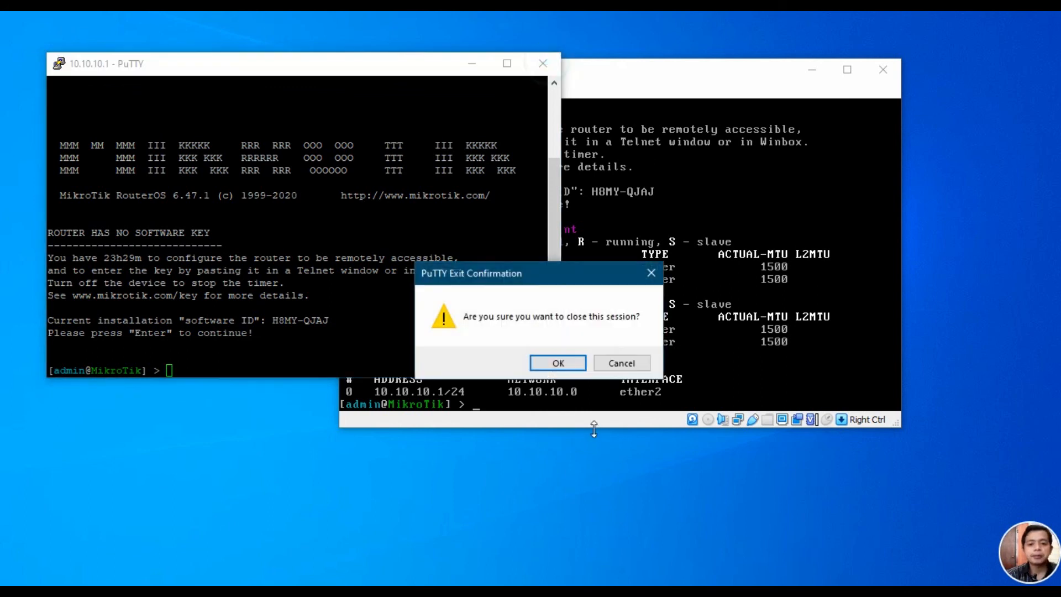
{"action": "left_click", "coordinate": [567, 367]}
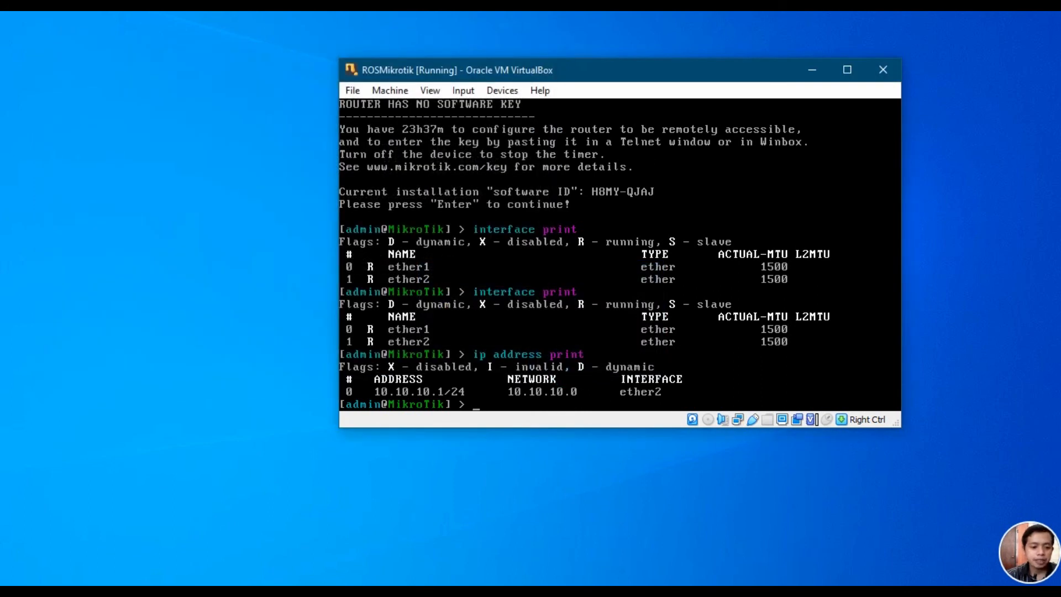
{"action": "left_click", "coordinate": [244, 514]}
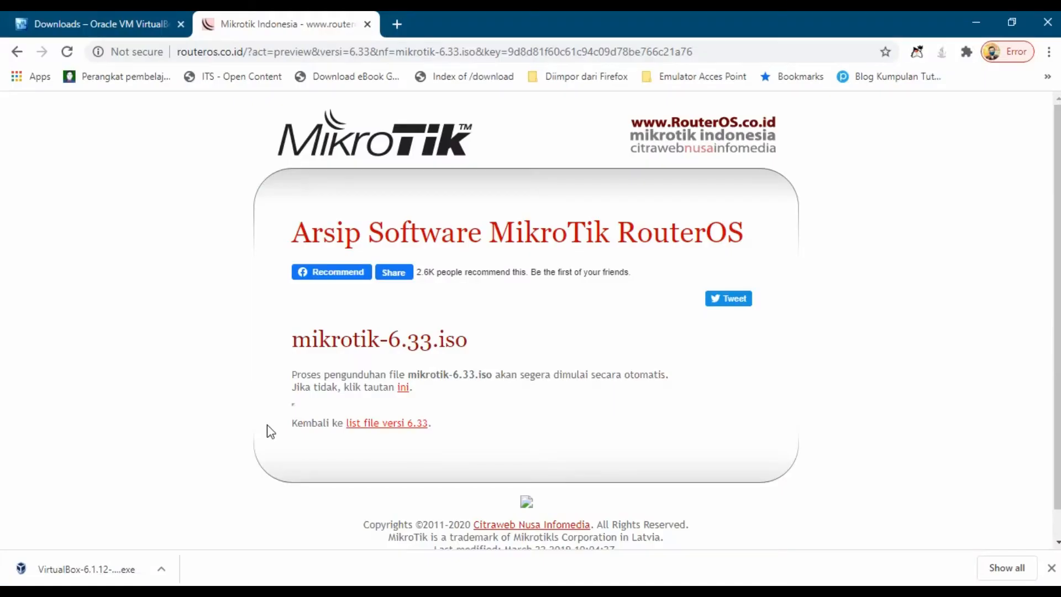
Step: Load WebFig at 10.10.10.1 in a new tab and switch to the full menu
{"action": "left_click", "coordinate": [392, 21]}
{"action": "type", "text": "10.10."}
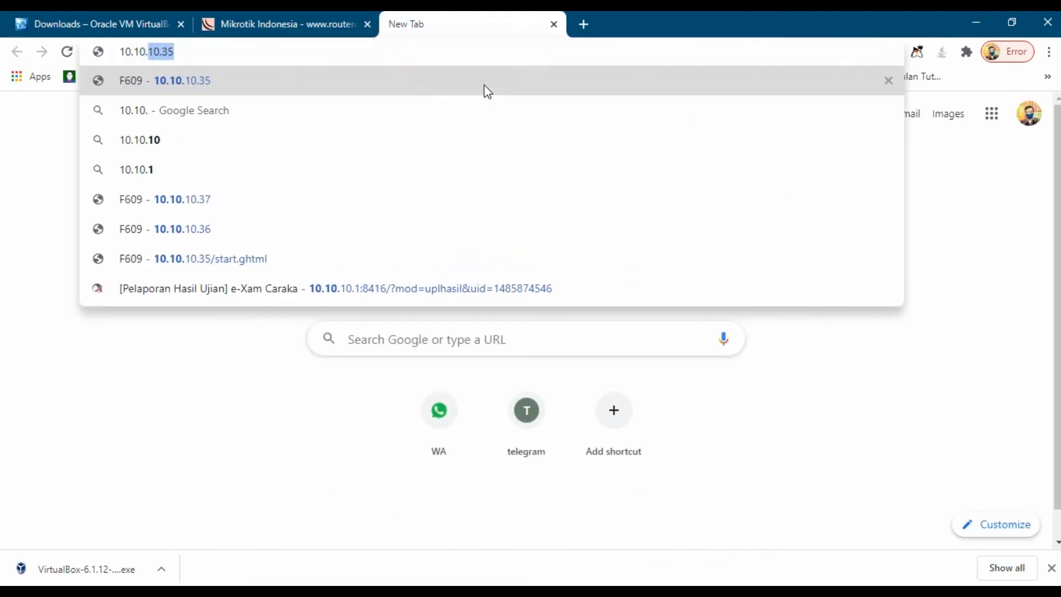
{"action": "type", "text": "10.1"}
{"action": "left_click", "coordinate": [486, 89]}
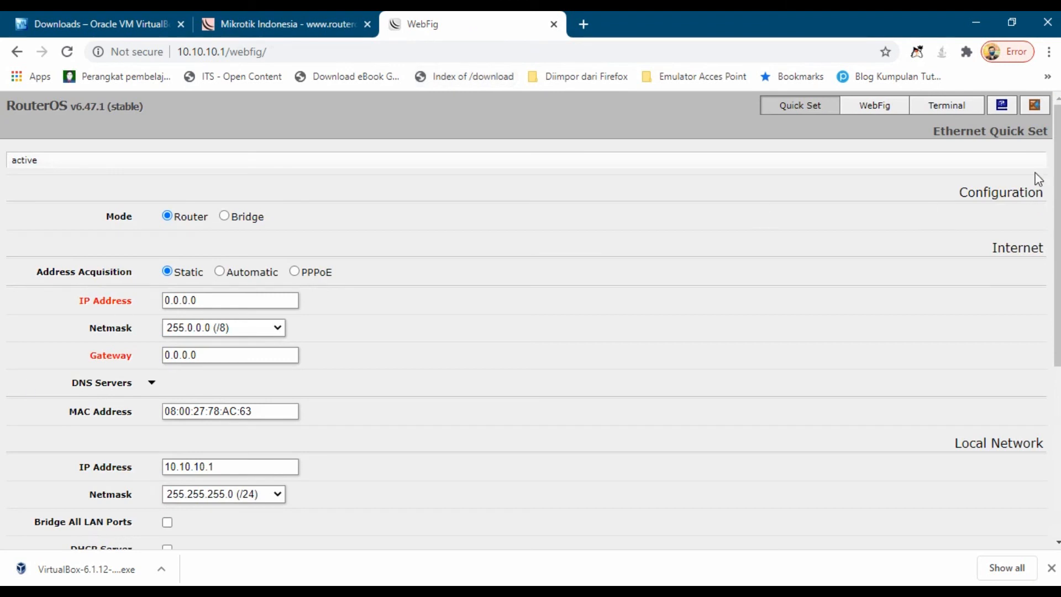
{"action": "left_click", "coordinate": [881, 107]}
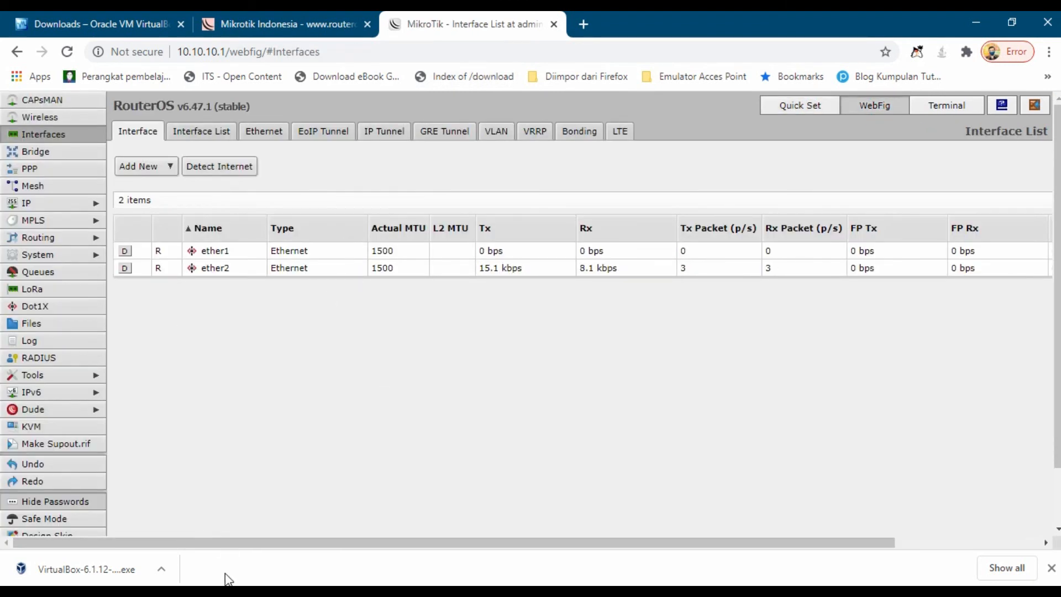
Step: Close WinBox's Route List, User List and Address List windows and reposition WinBox
{"action": "key", "text": "alt+Tab"}
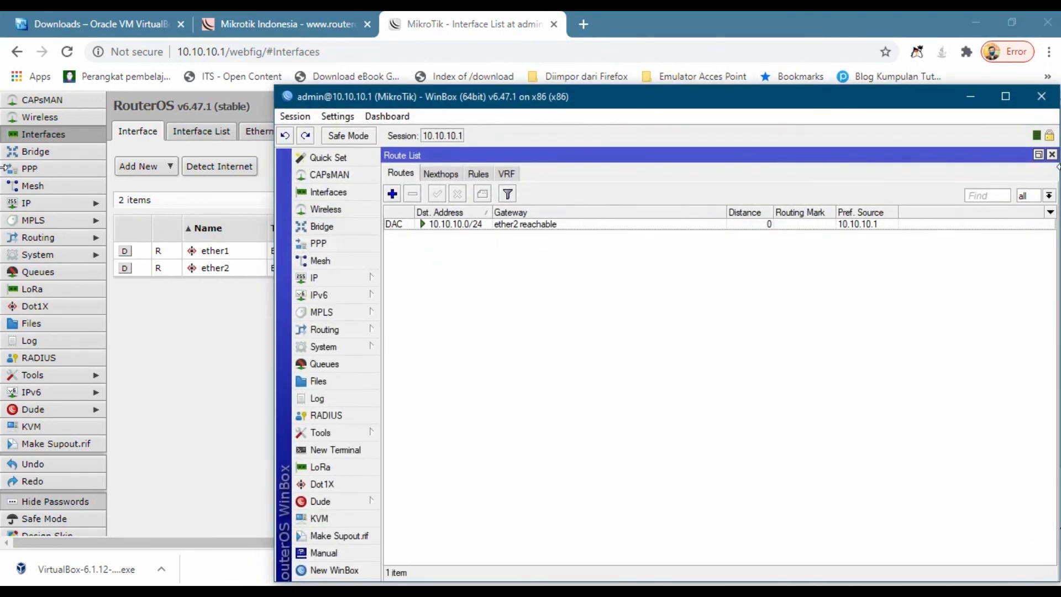
{"action": "left_click", "coordinate": [1052, 154]}
{"action": "left_click_drag", "start_coordinate": [770, 102], "coordinate": [658, 147]}
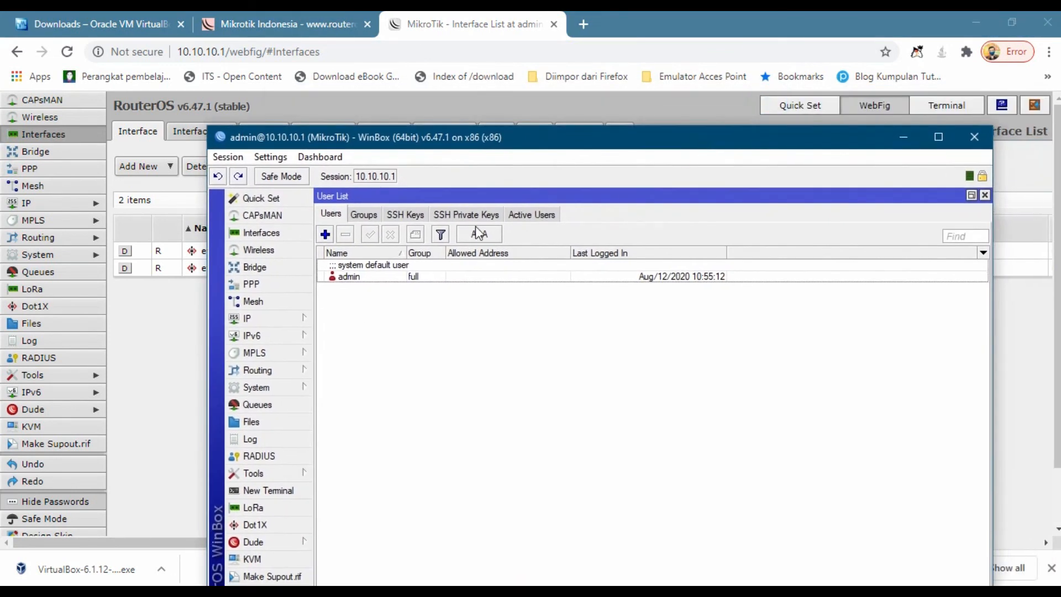
{"action": "left_click", "coordinate": [985, 195]}
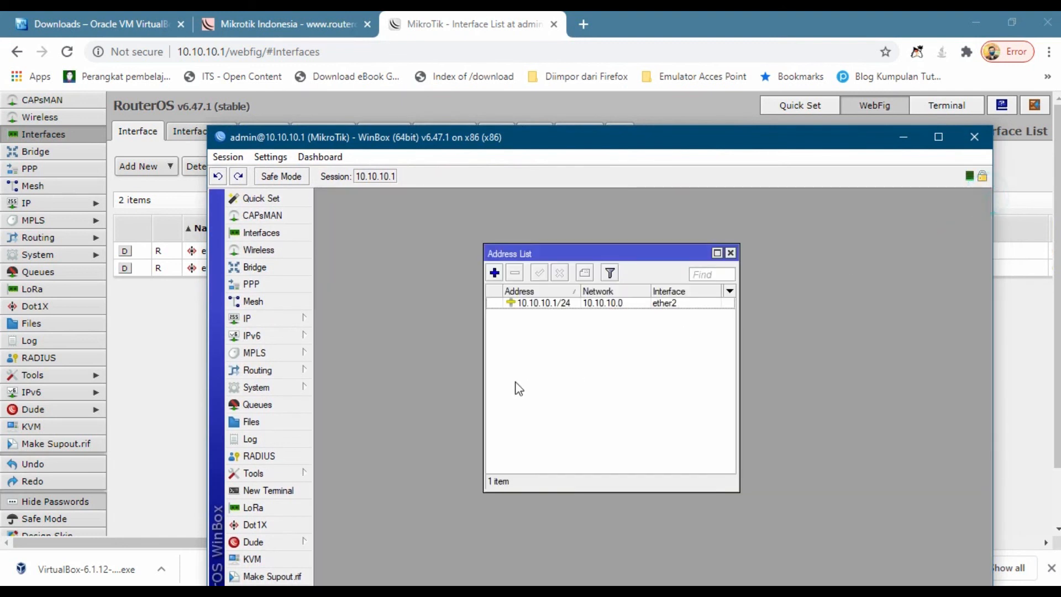
{"action": "left_click", "coordinate": [731, 253]}
{"action": "left_click_drag", "start_coordinate": [505, 137], "coordinate": [551, 115]}
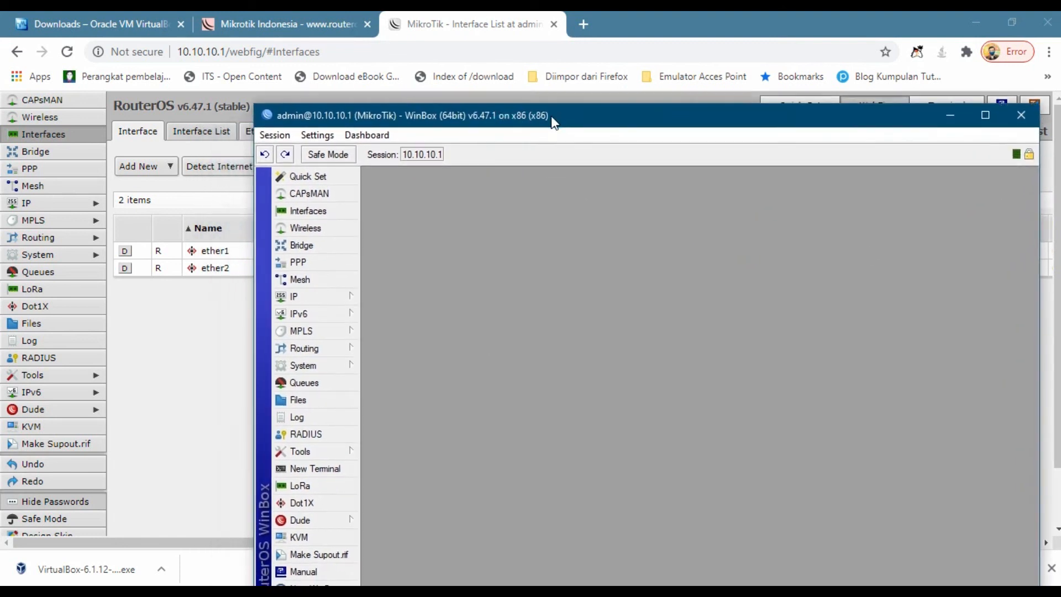